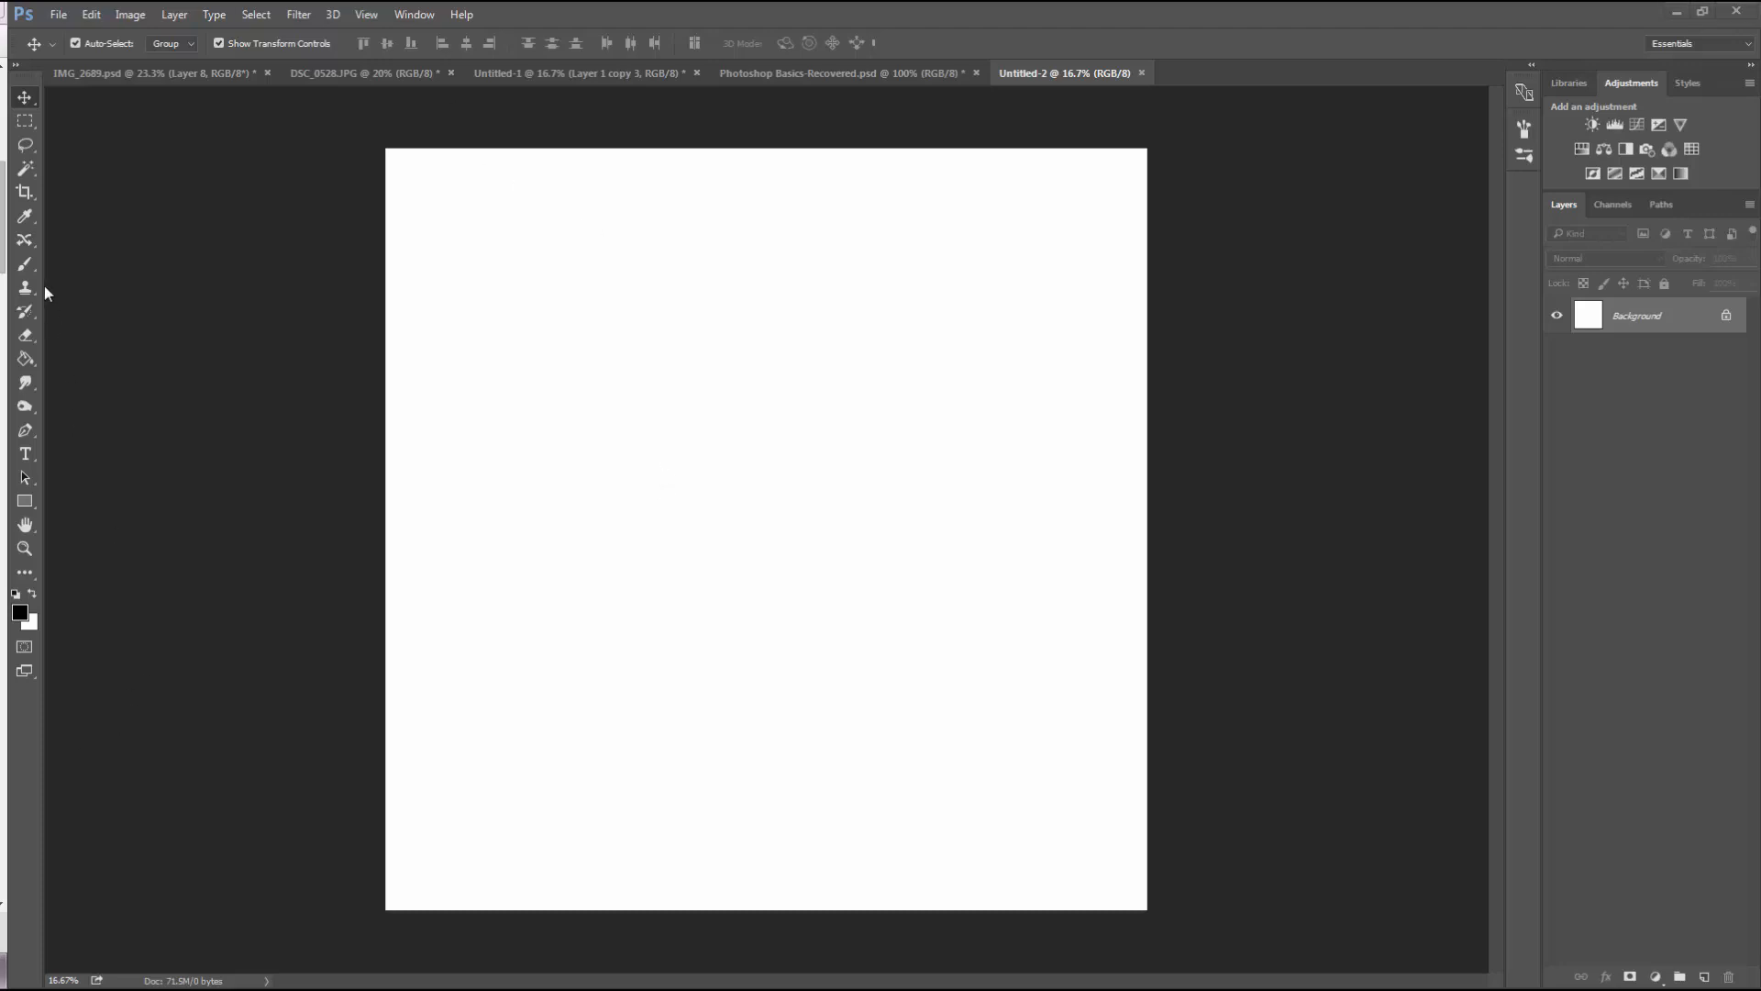
Activate the Mixer Brush tool
{"action": "left_click", "coordinate": [25, 265]}
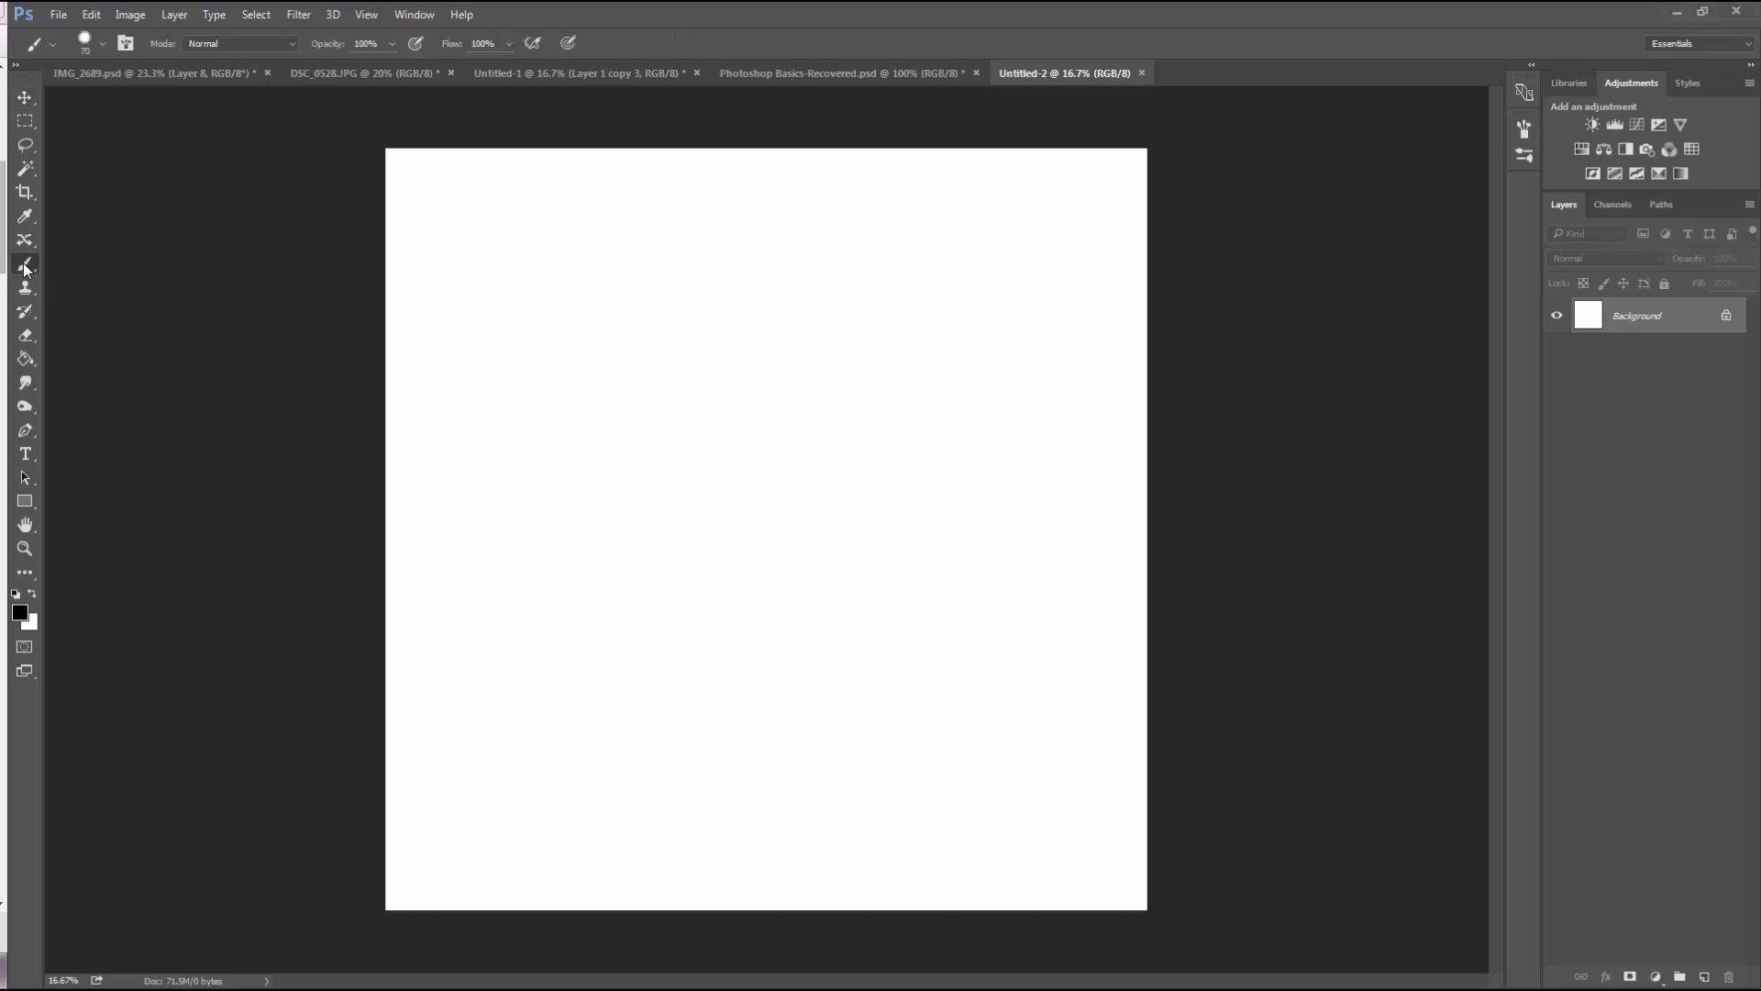
{"action": "right_click", "coordinate": [25, 265]}
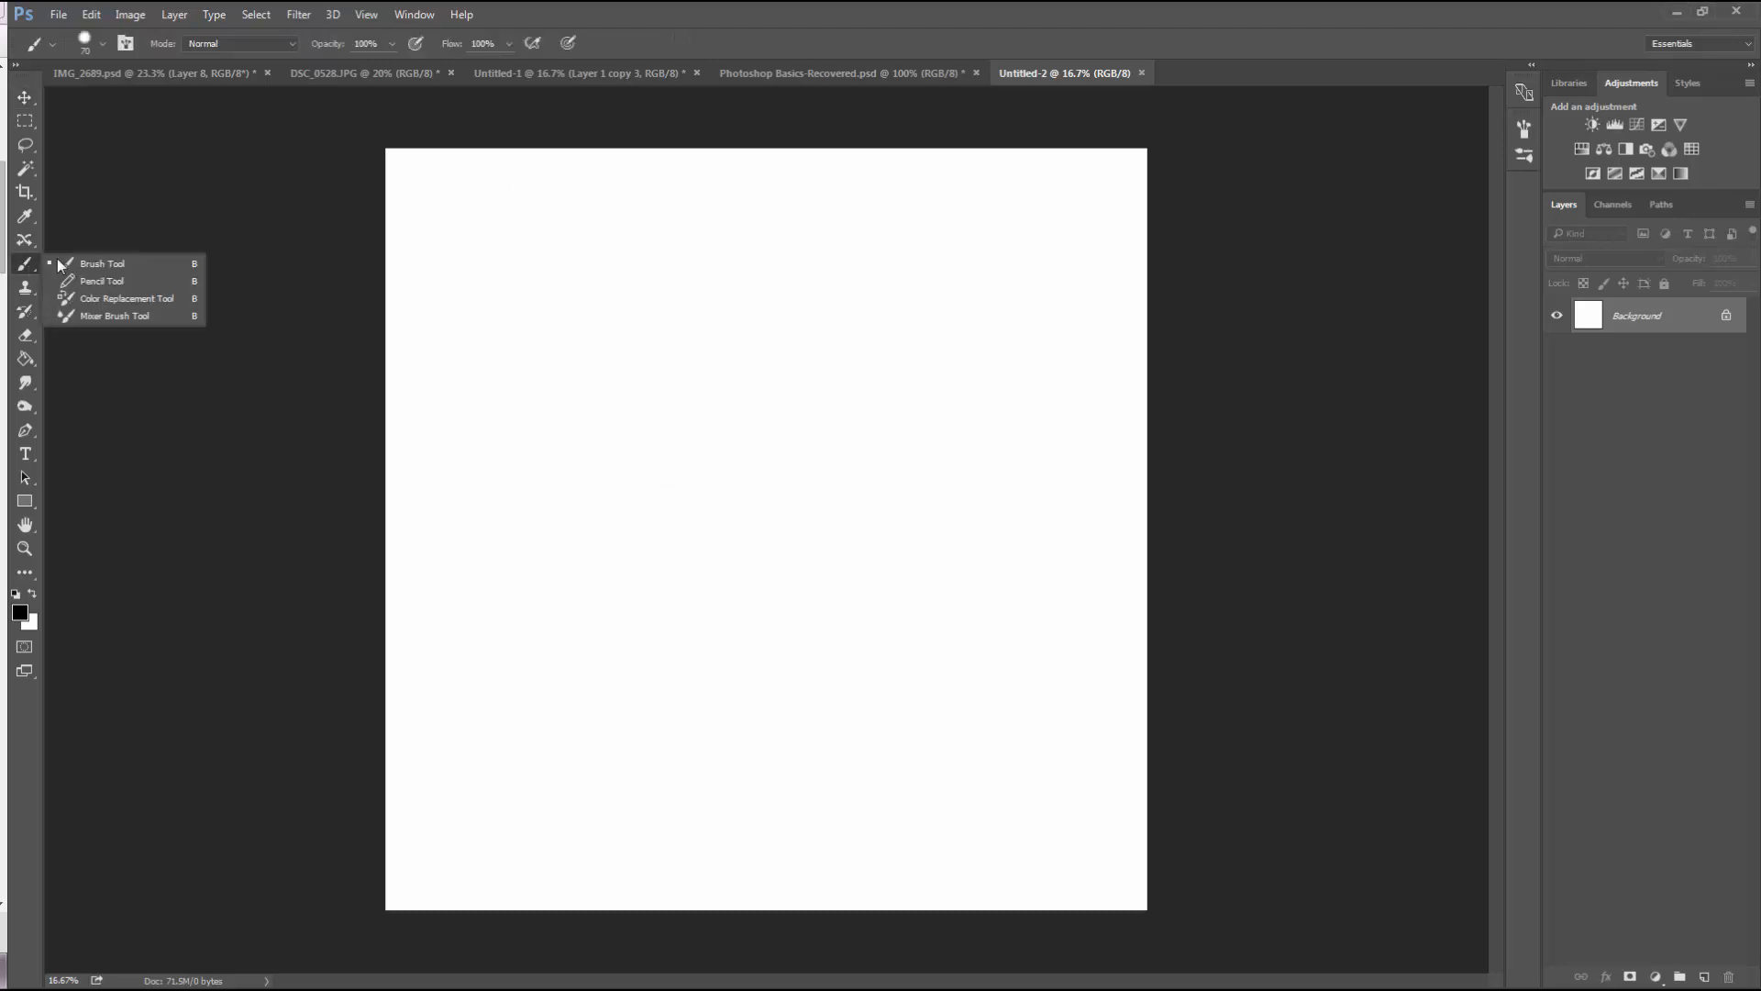
{"action": "left_click", "coordinate": [107, 316]}
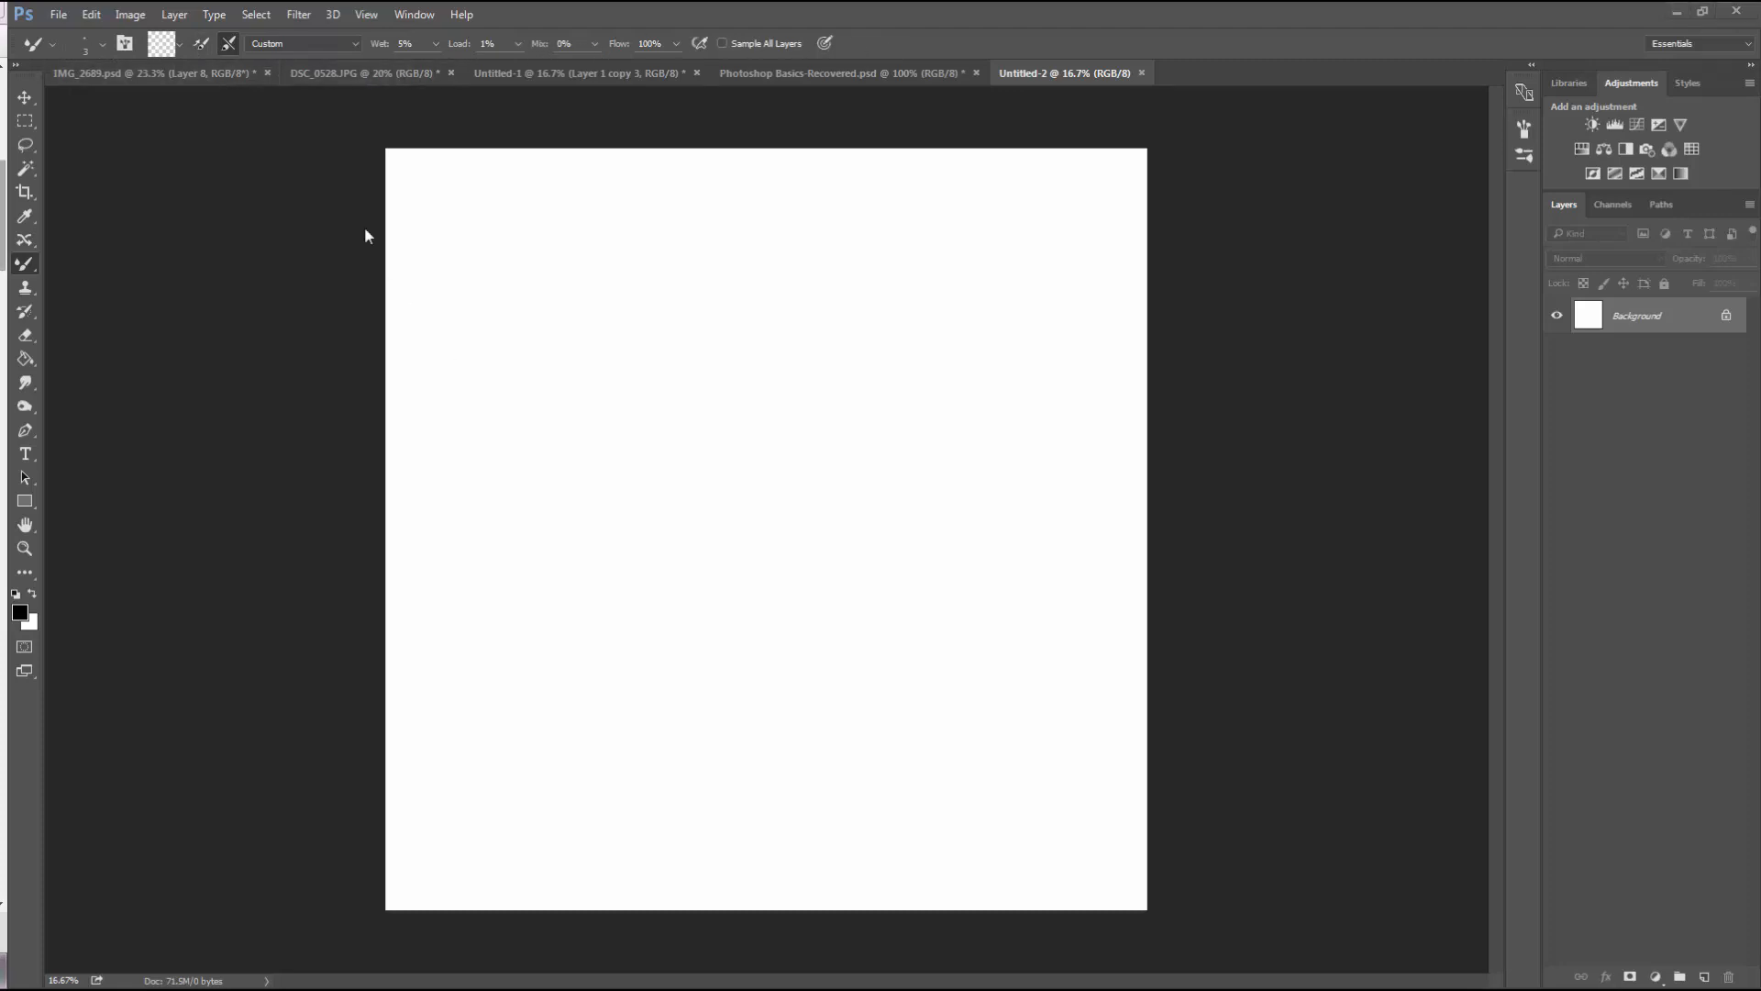
Choose the bristle brush preset directly below Round Point Stiff and look through the available brush library sets
{"action": "left_click", "coordinate": [90, 46]}
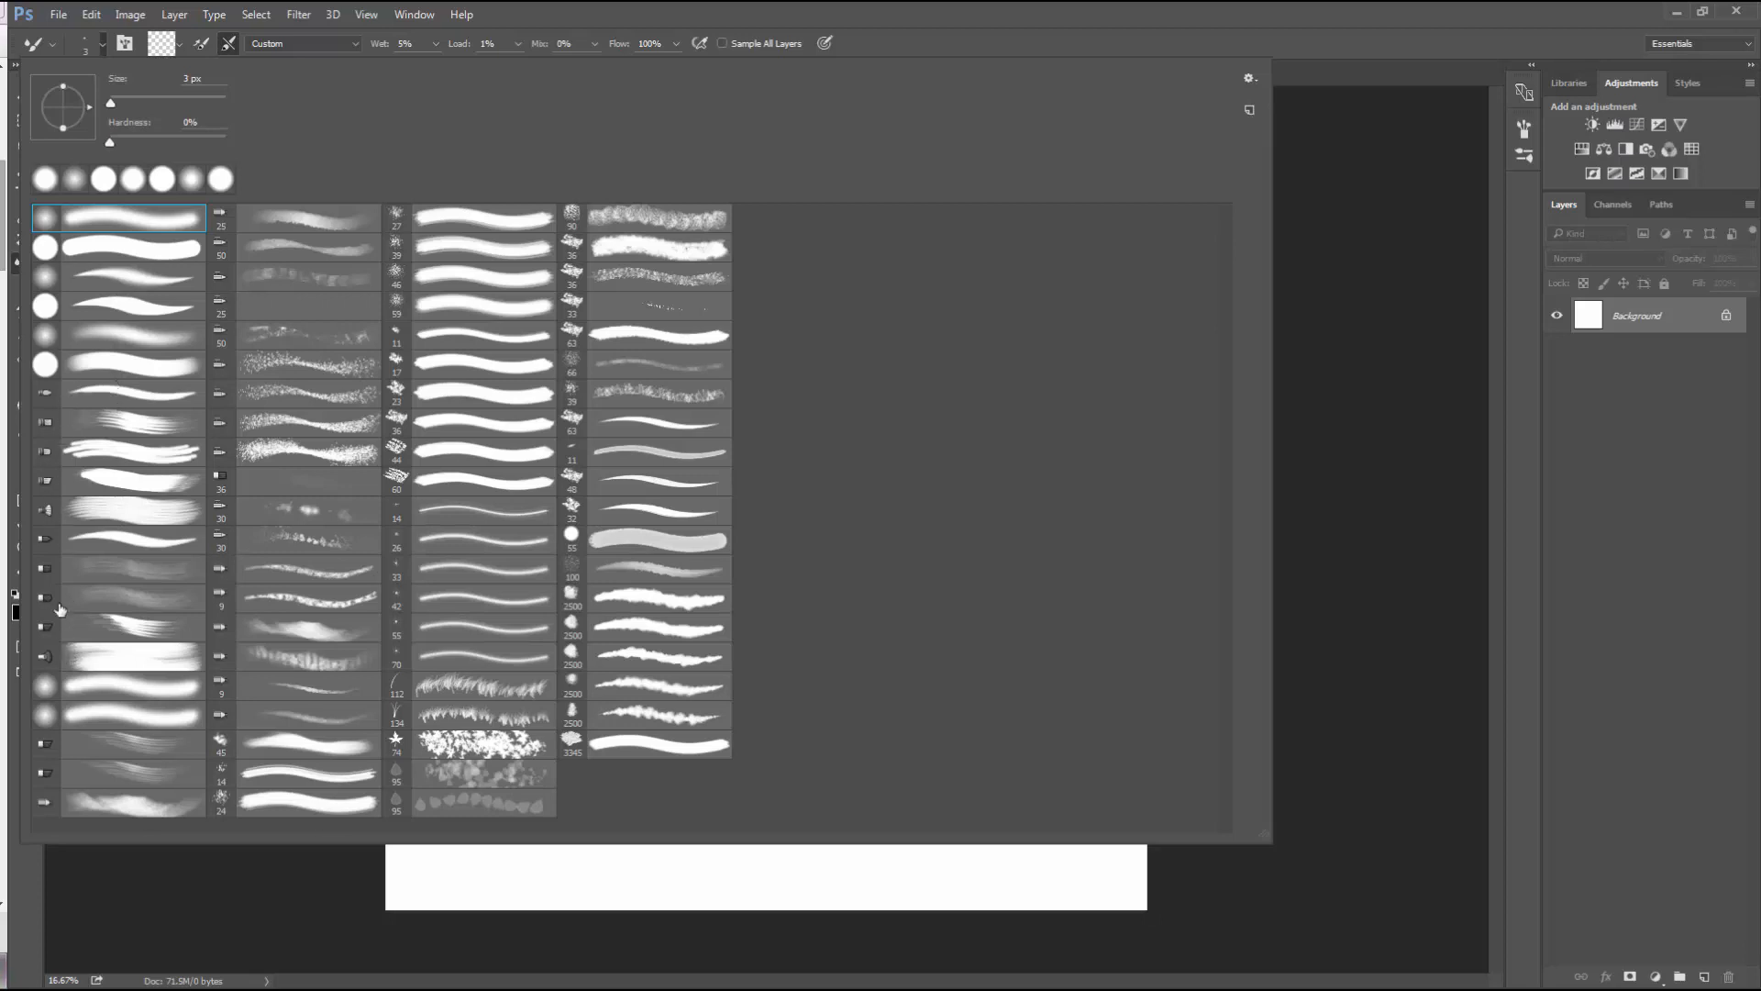
{"action": "left_click", "coordinate": [108, 422]}
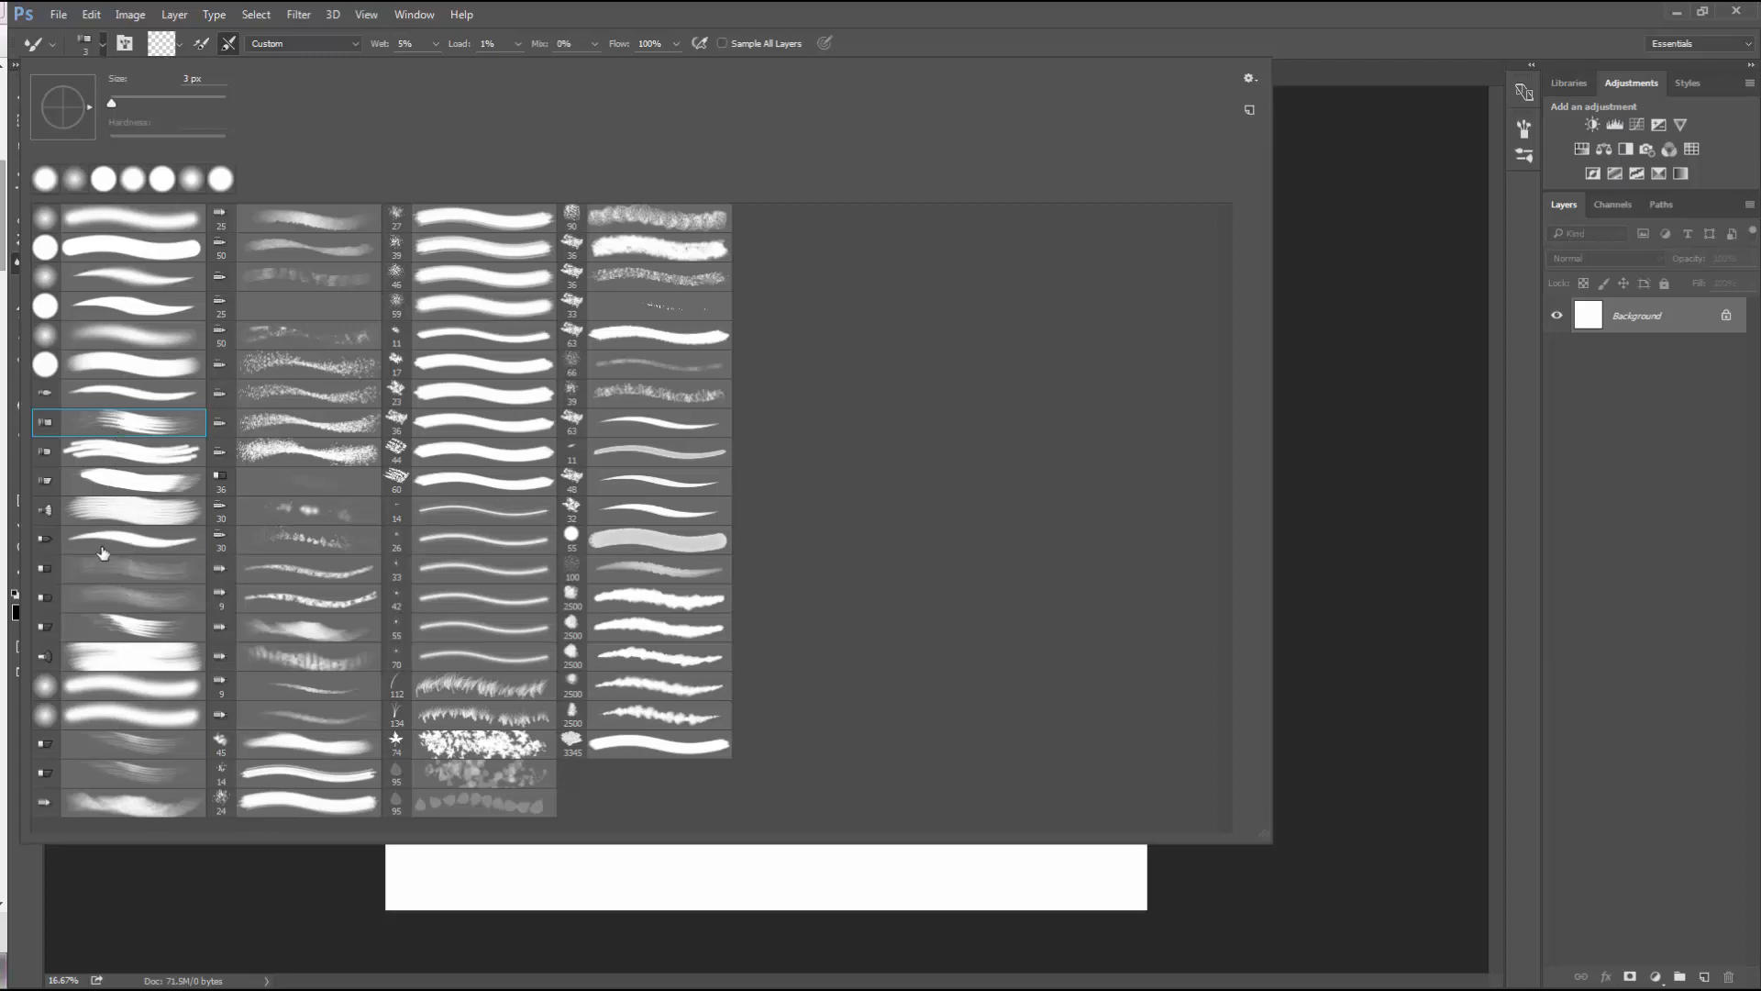
{"action": "left_click", "coordinate": [1255, 80]}
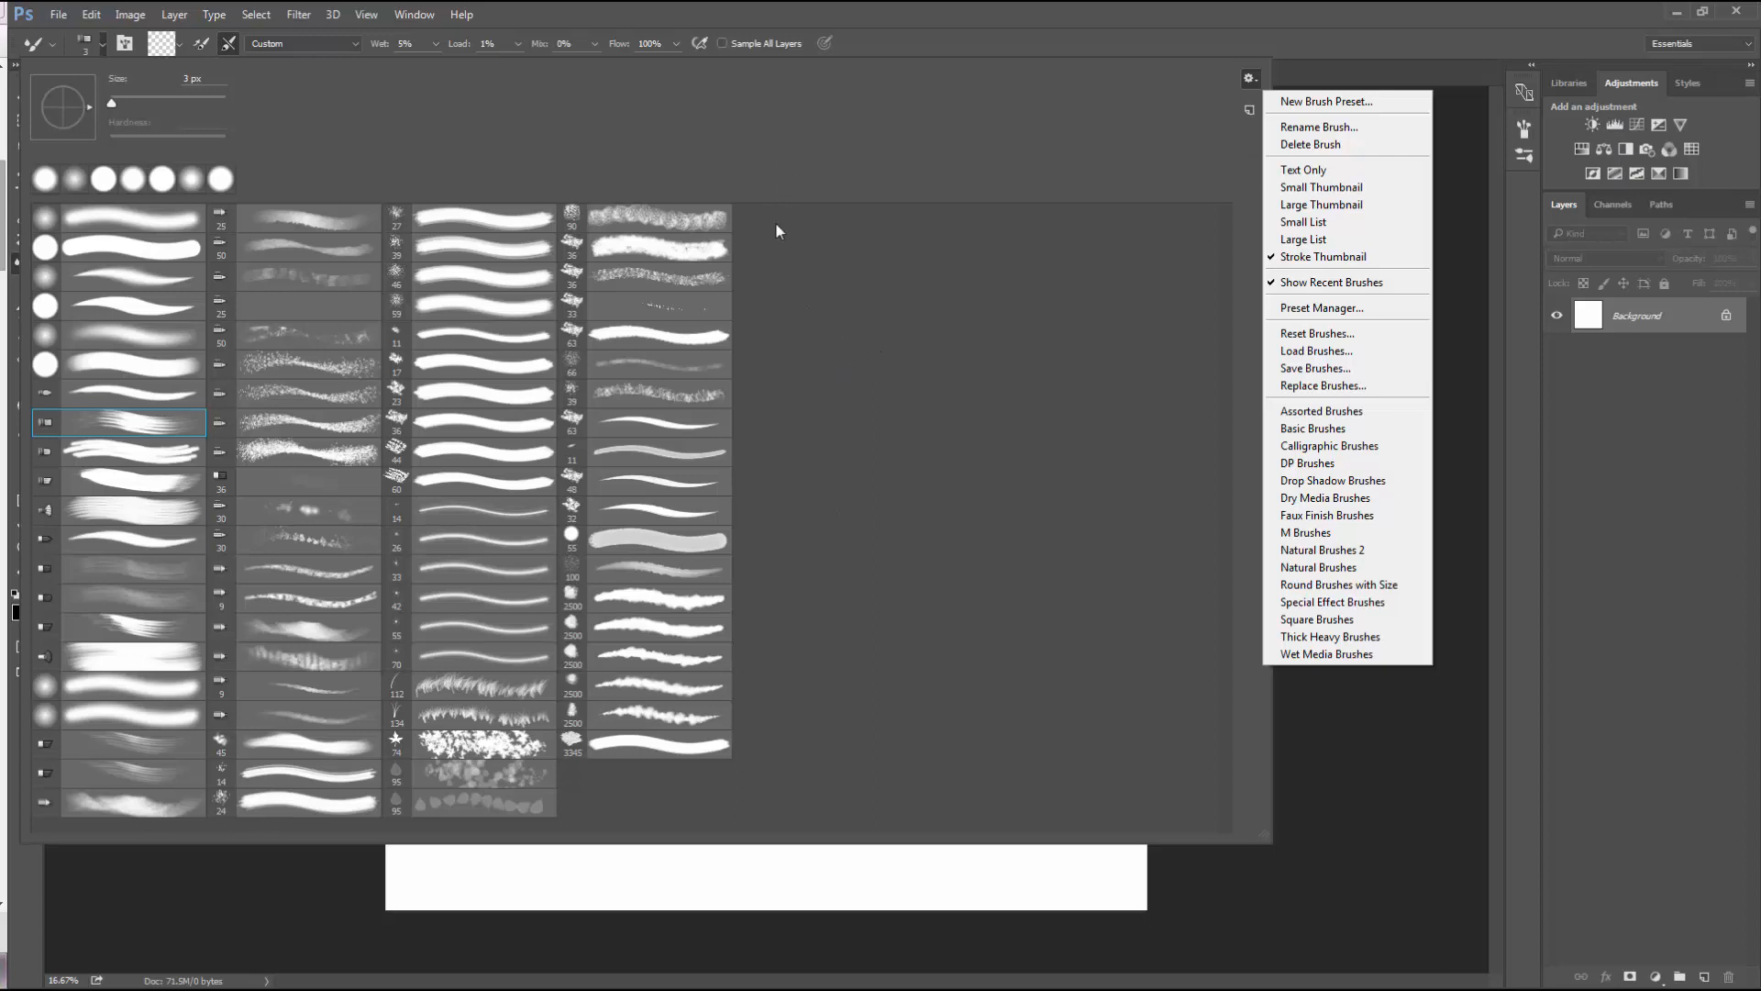
{"action": "left_click", "coordinate": [917, 20]}
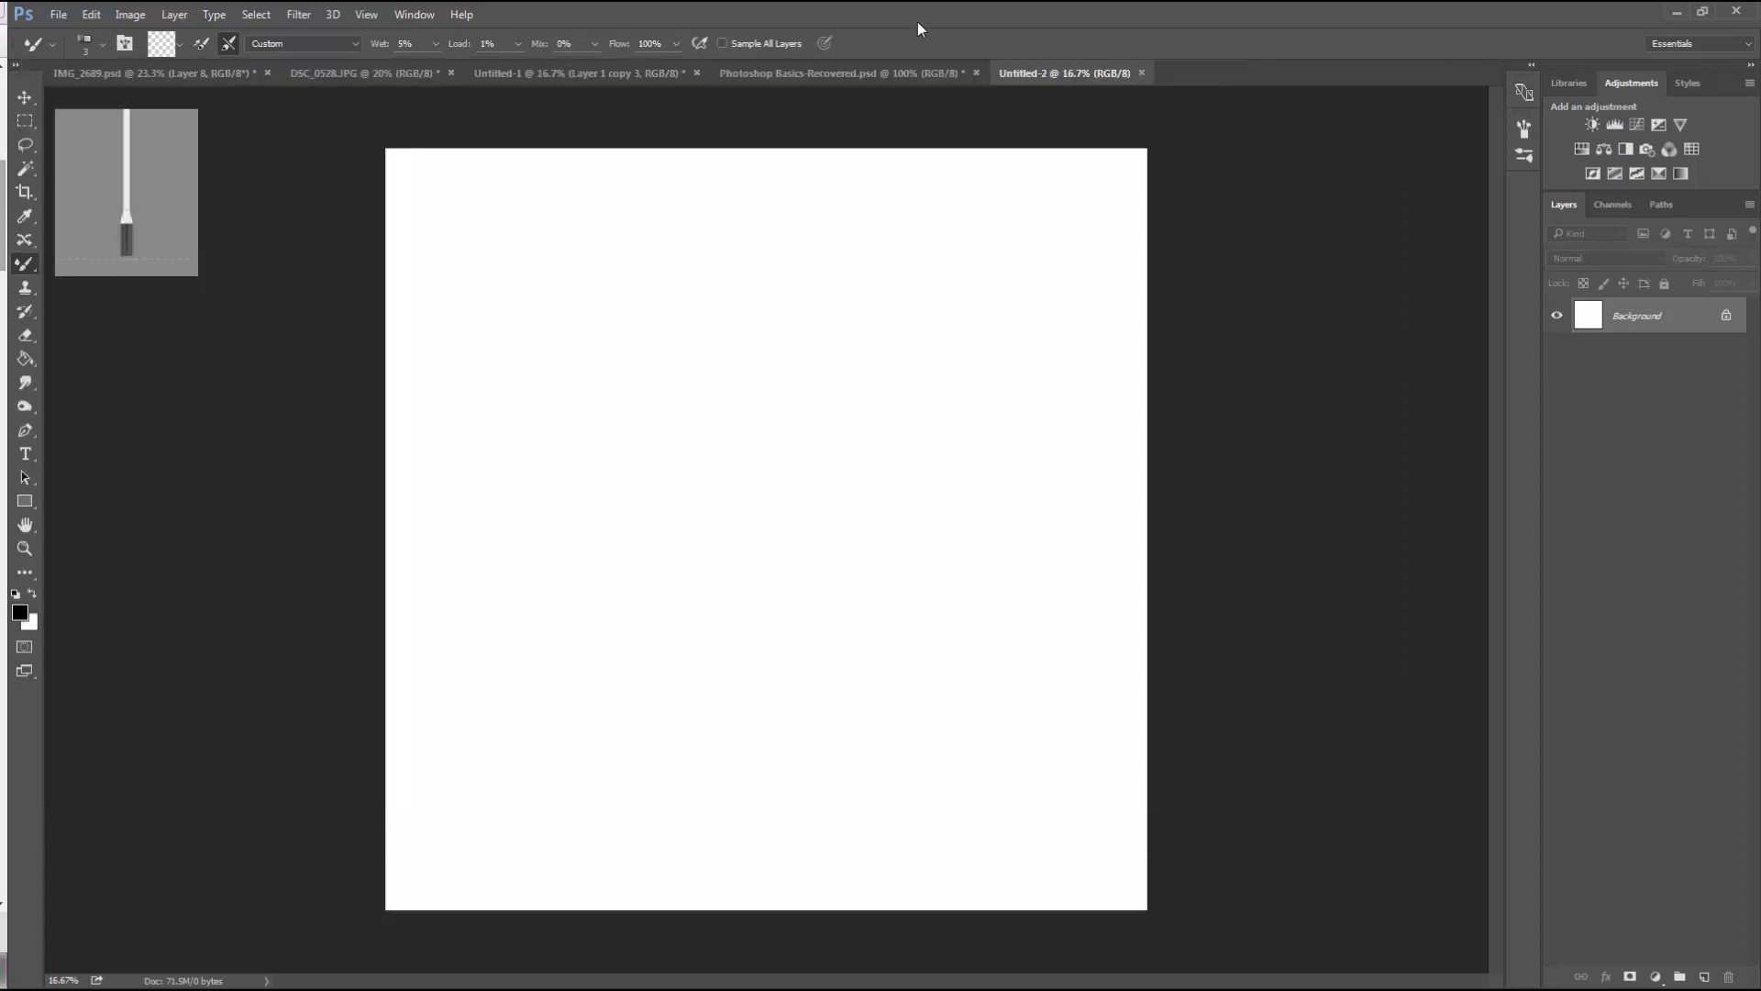
Set the Mixer Brush colour to pure red, hex ff0000
{"action": "left_click", "coordinate": [163, 46]}
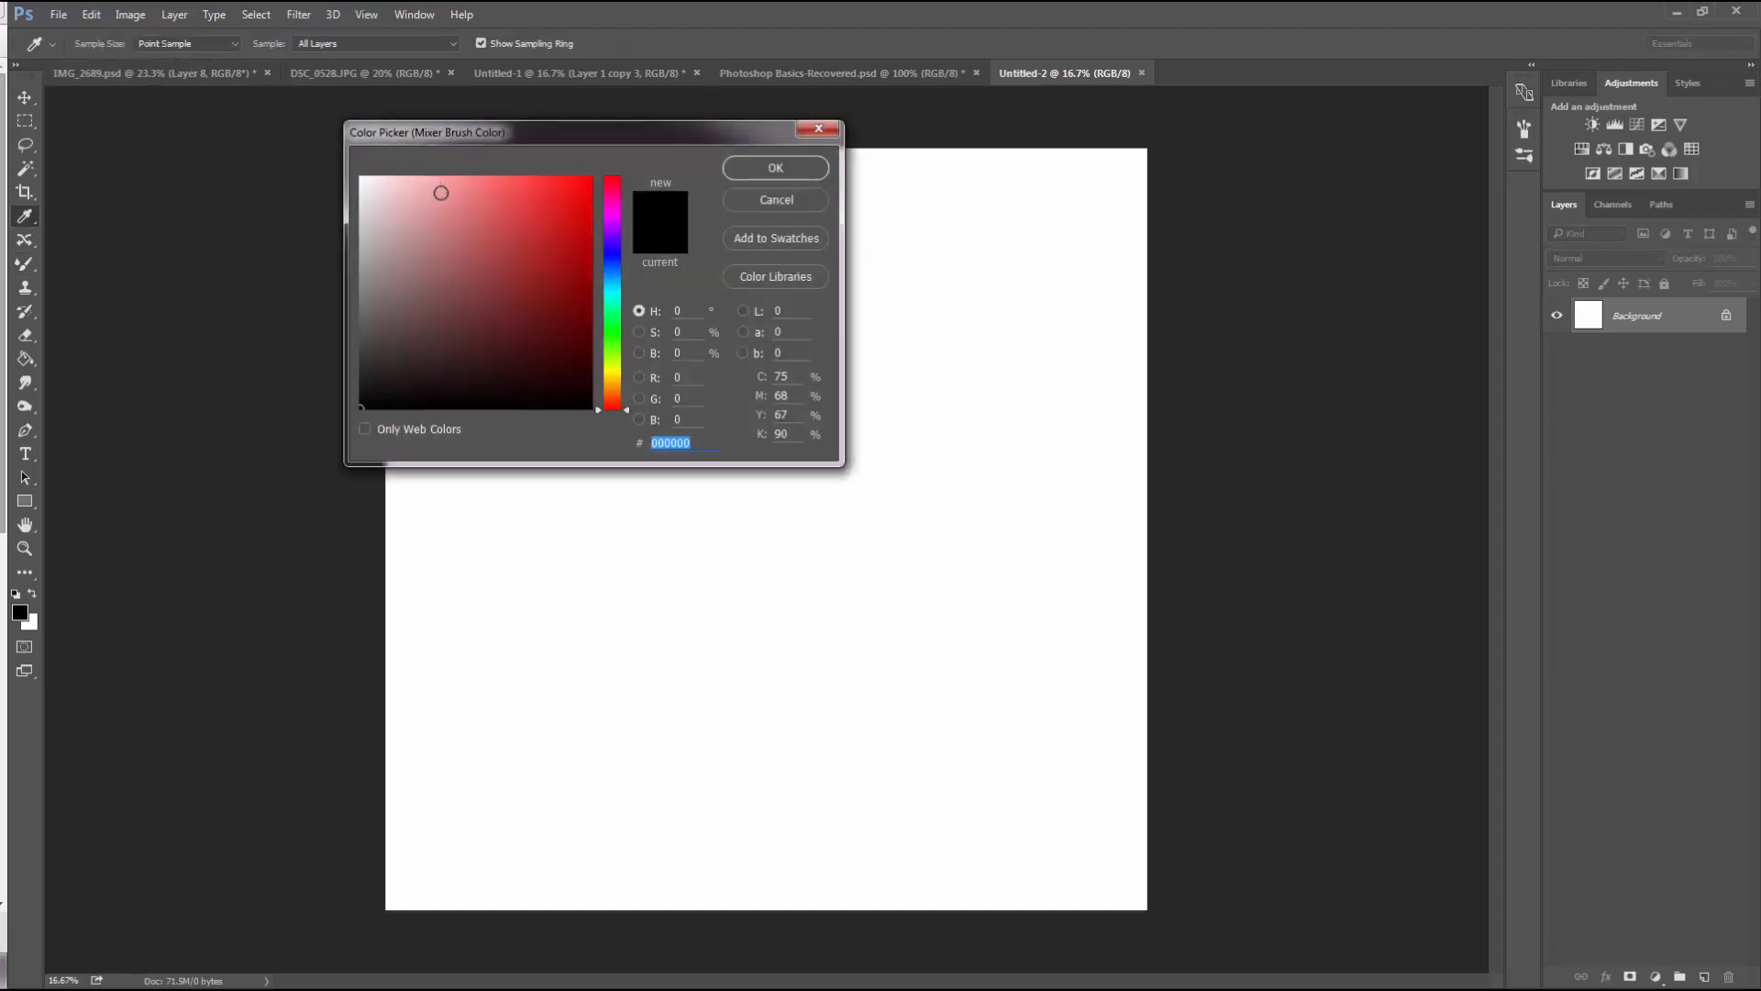
{"action": "left_click", "coordinate": [760, 202]}
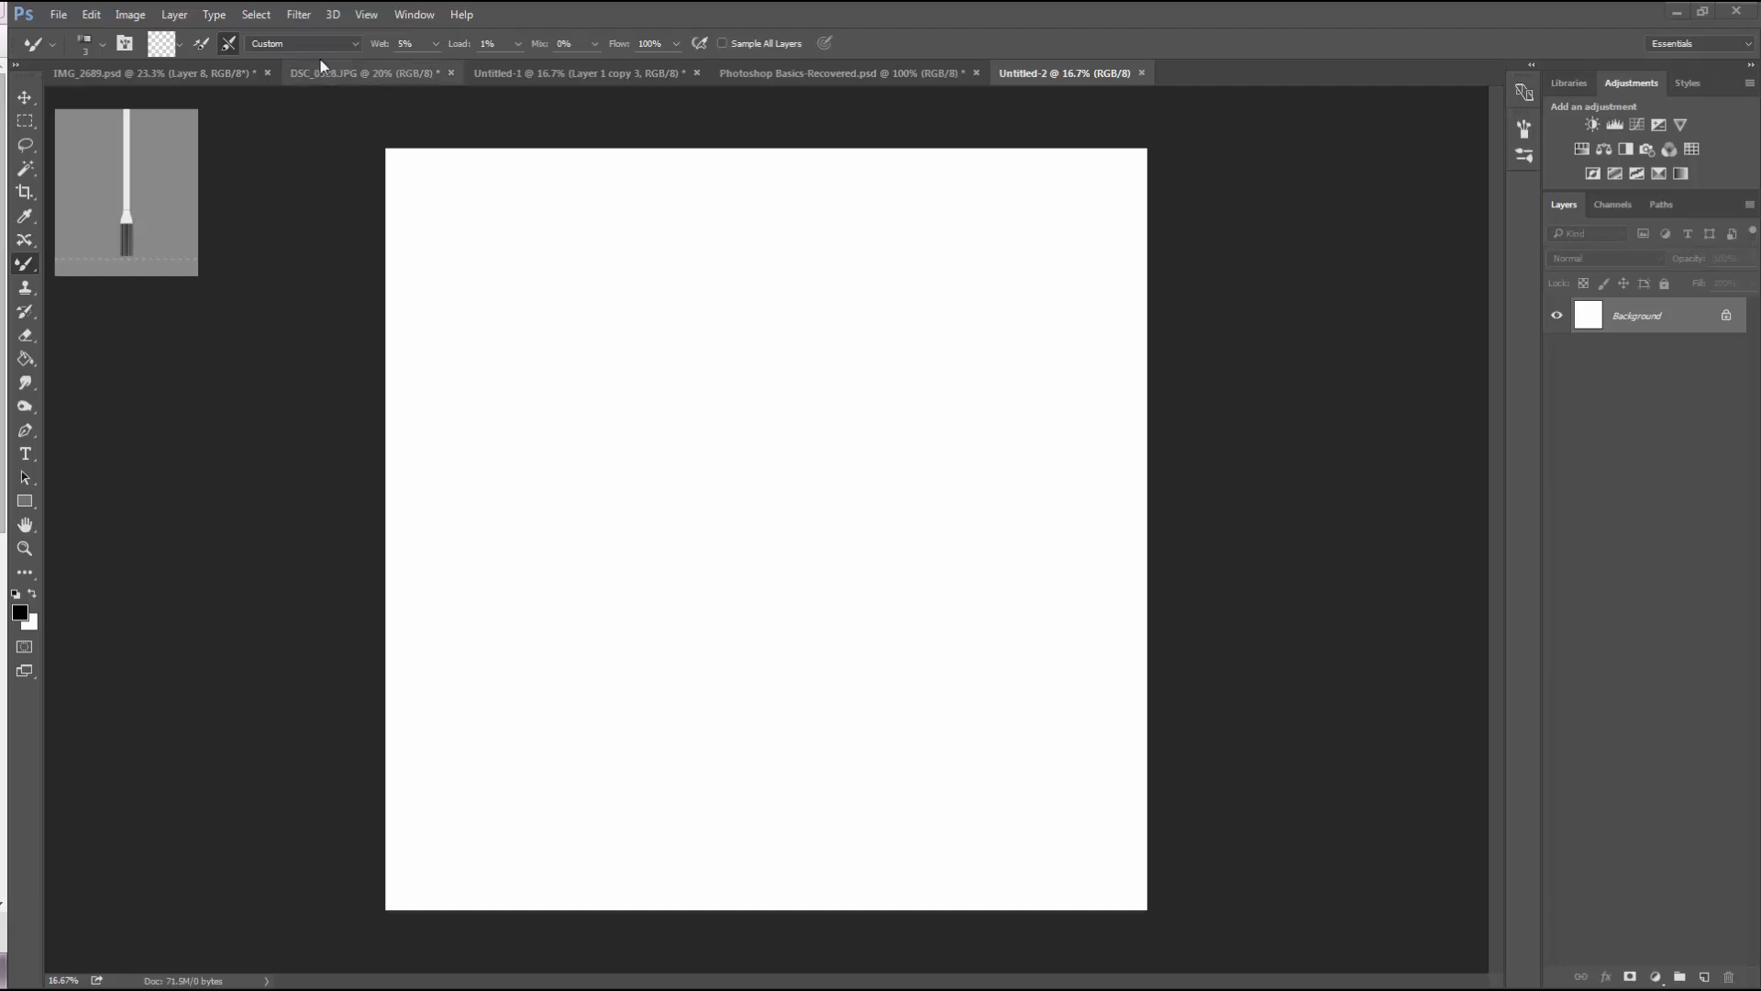
{"action": "left_click", "coordinate": [157, 46]}
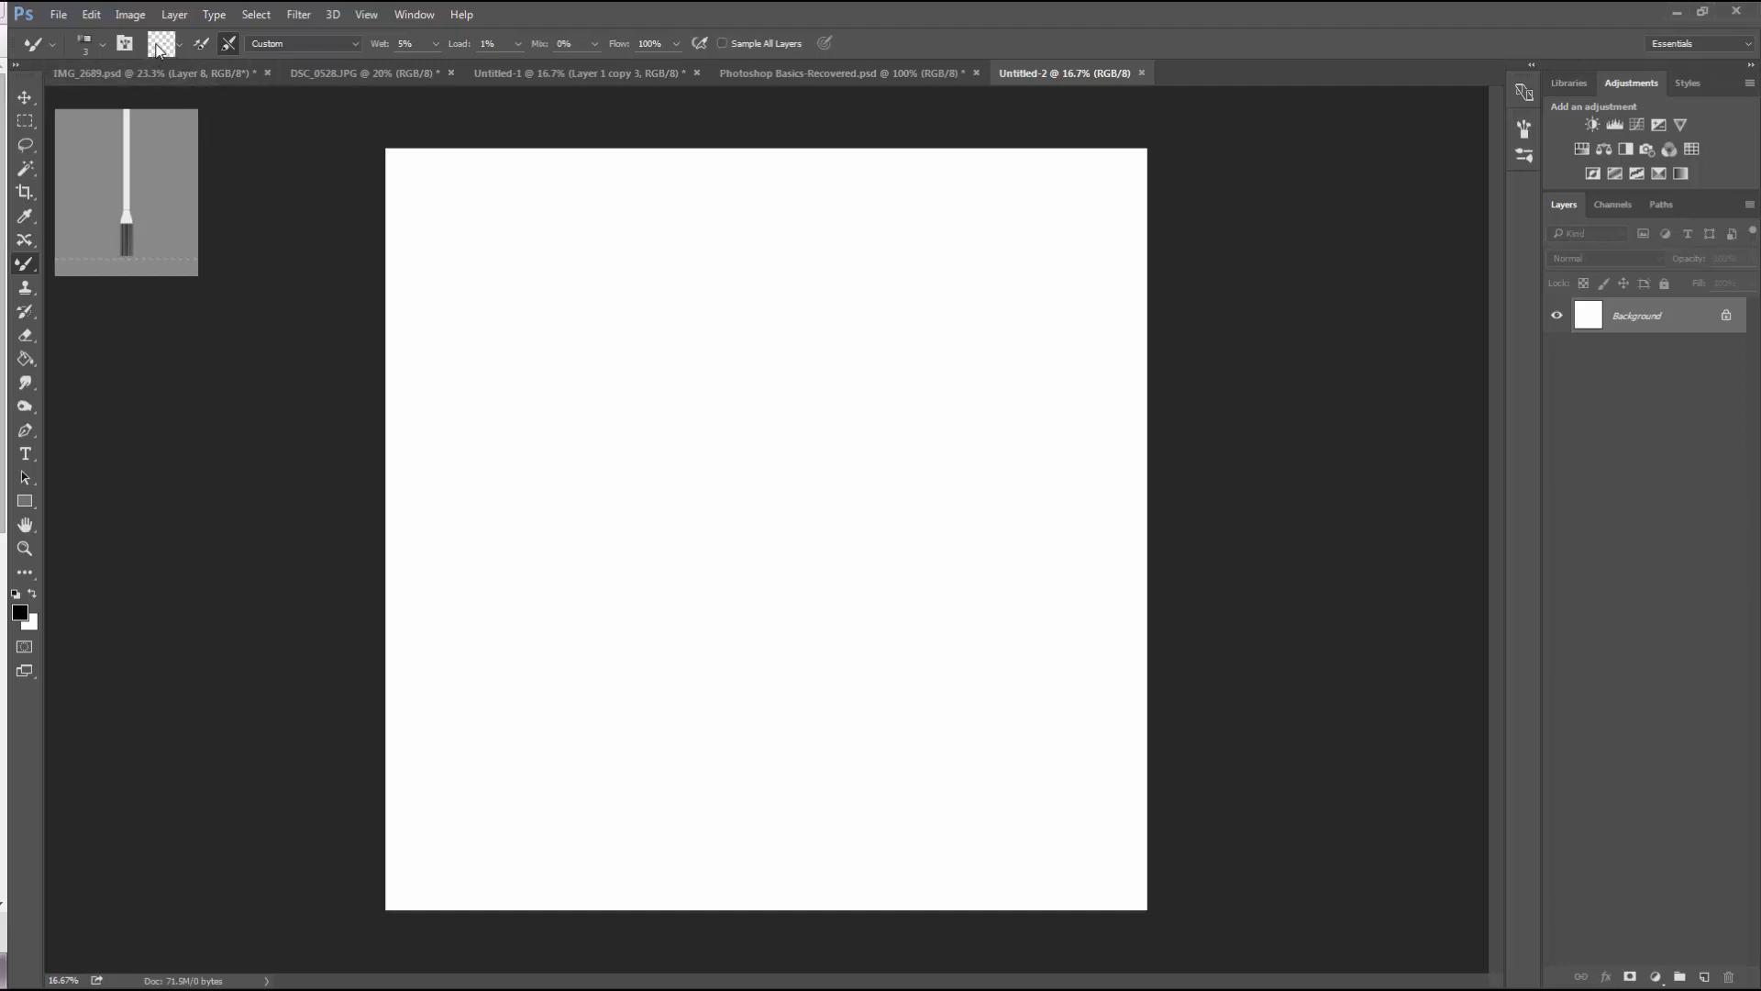
{"action": "type", "text": "ff0000"}
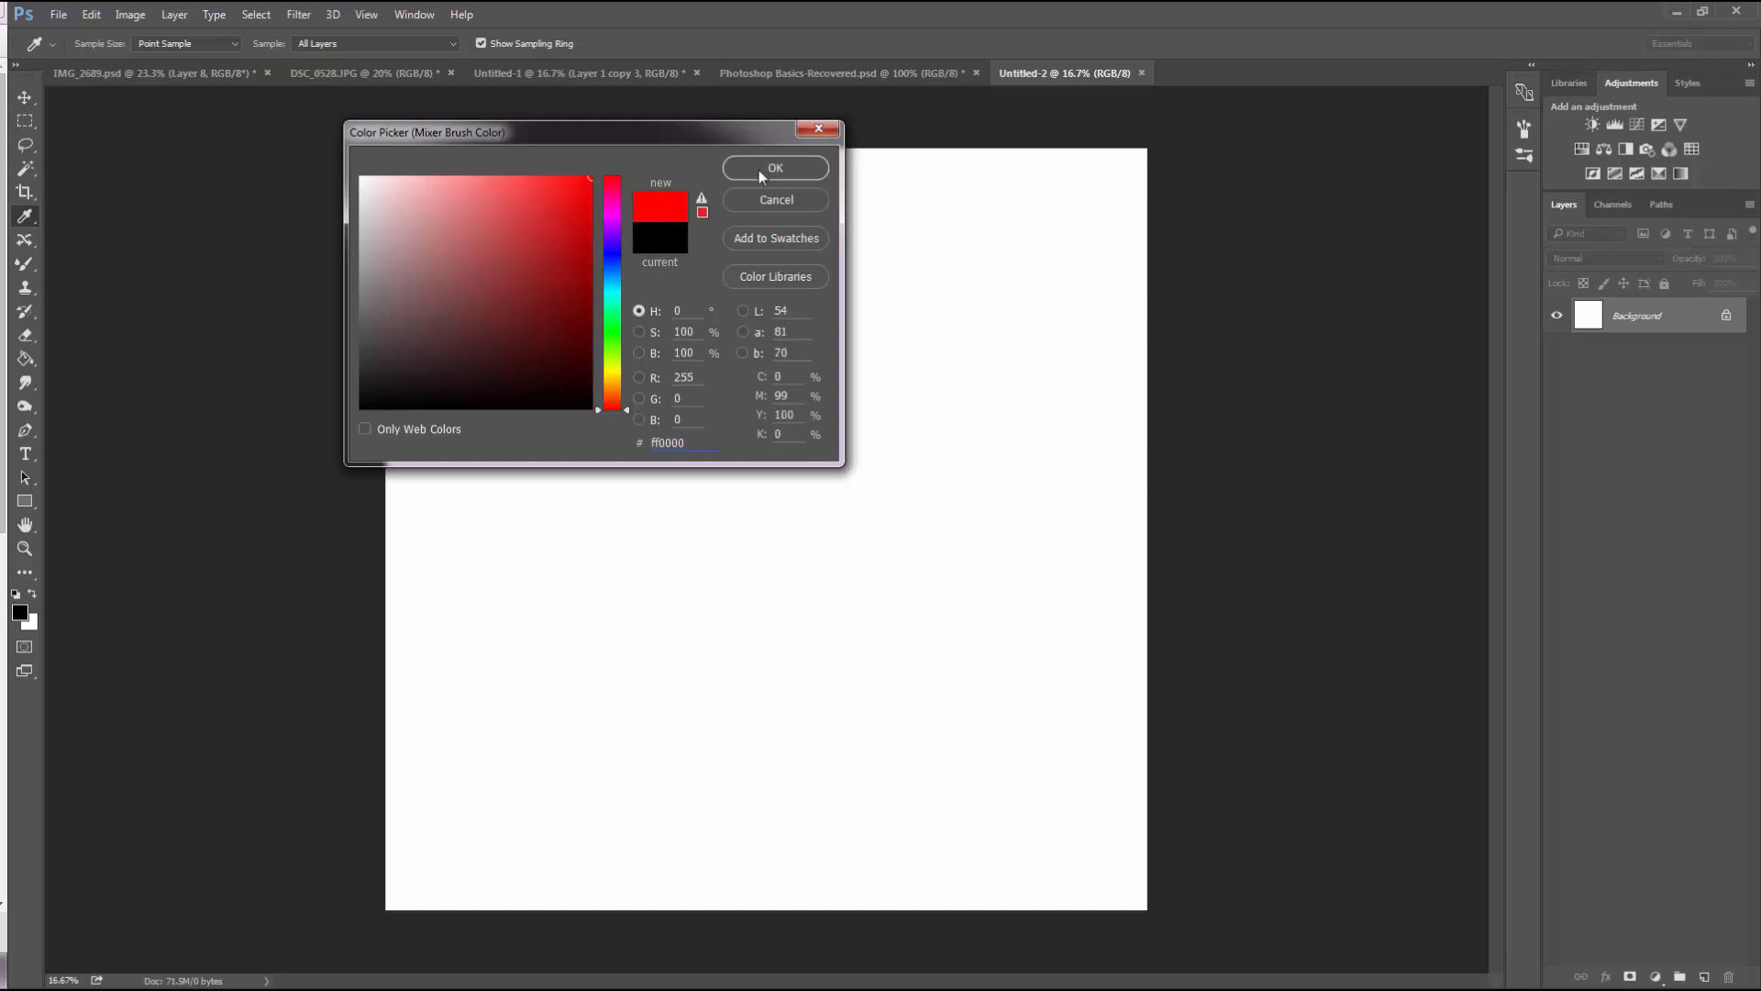
{"action": "left_click", "coordinate": [757, 168]}
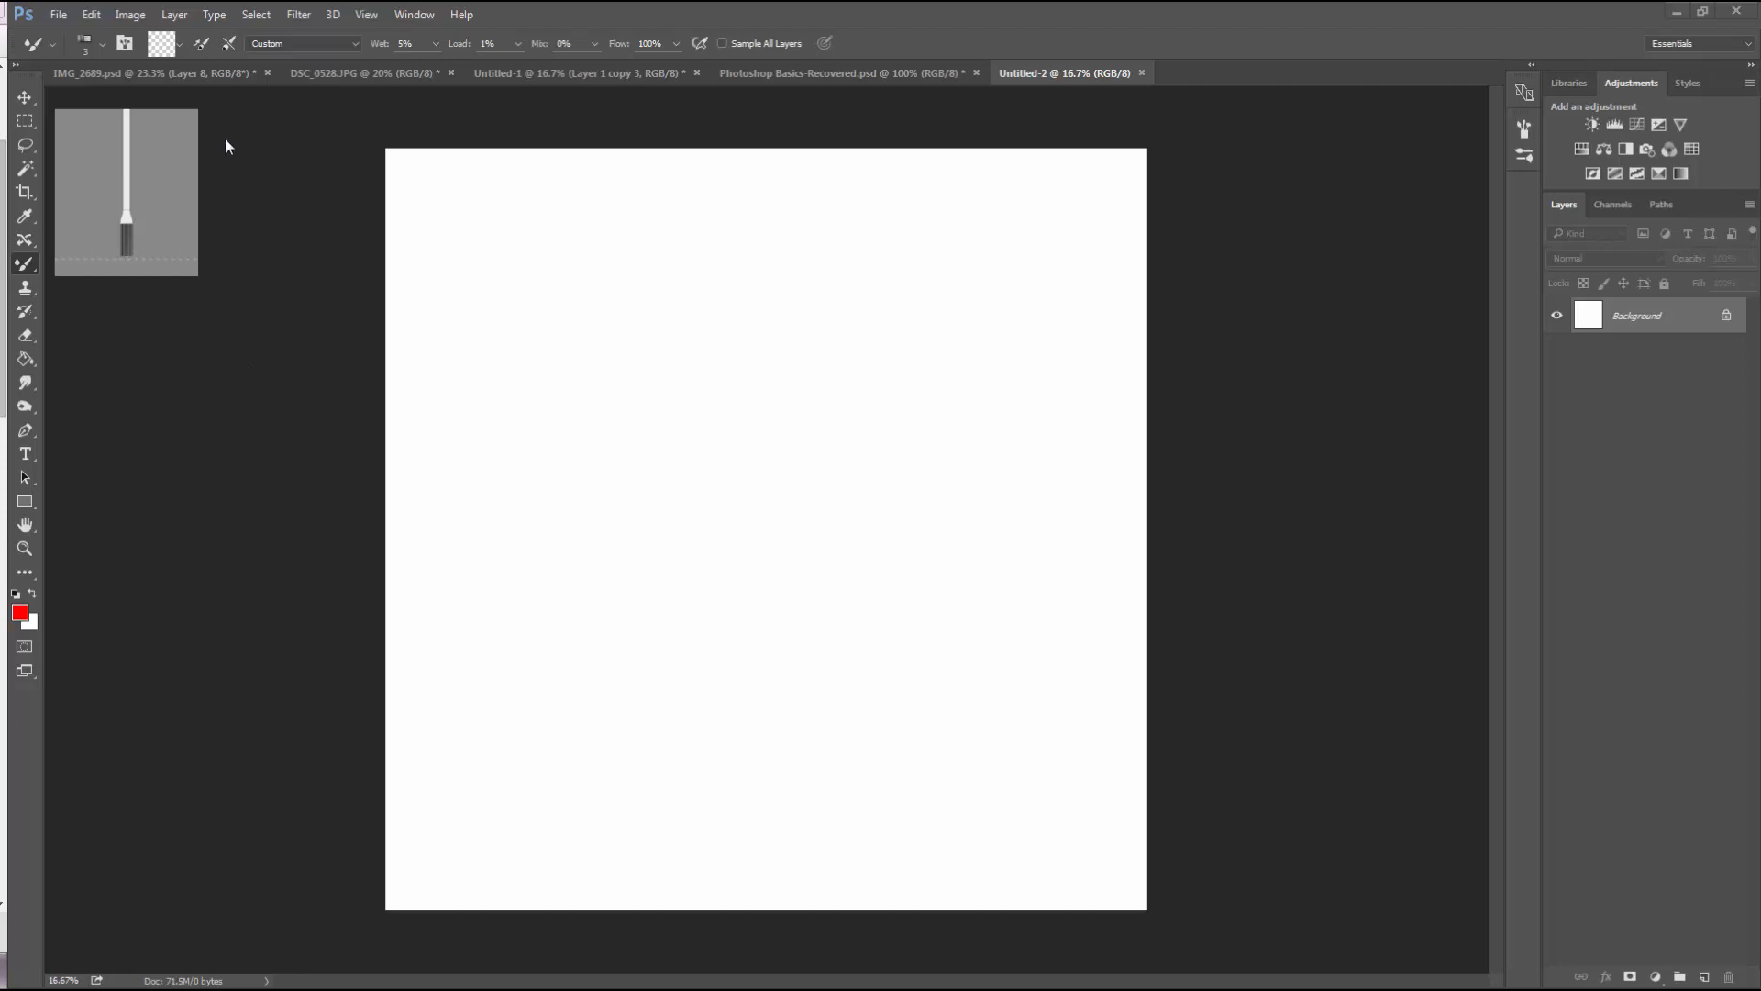
Load the mixer brush with red and clean it, doing both twice to compare the loaded and empty states
{"action": "left_click", "coordinate": [179, 47]}
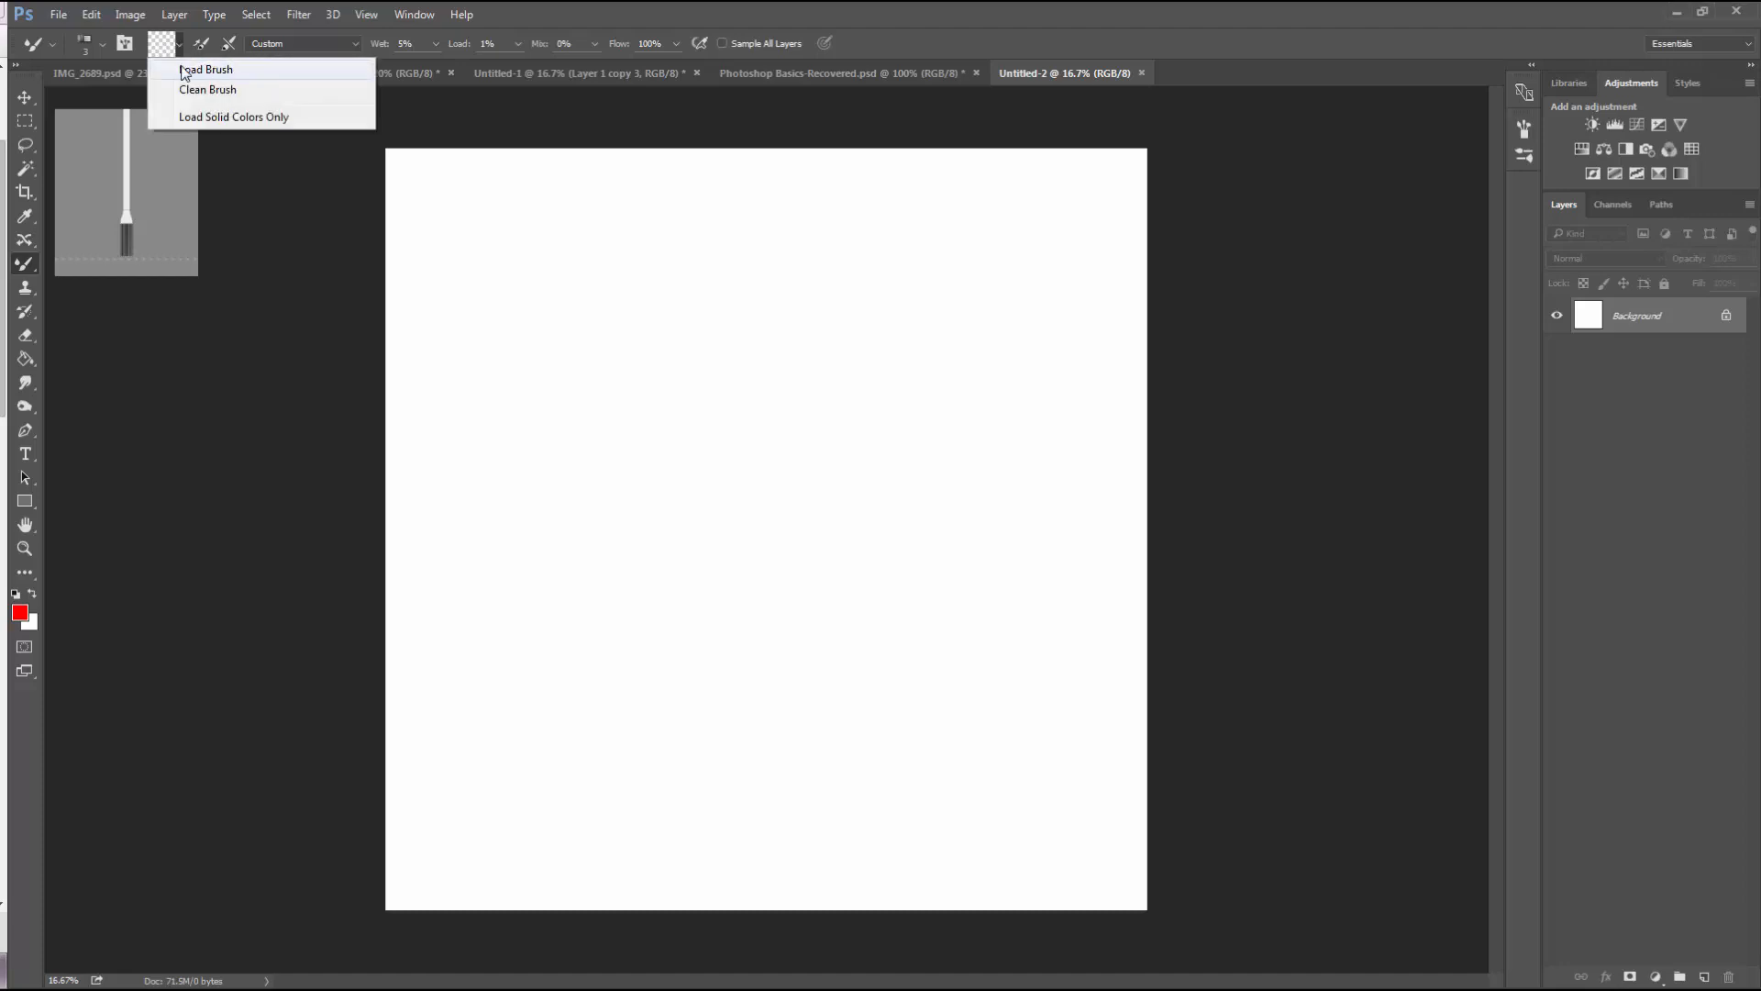
{"action": "left_click", "coordinate": [240, 69]}
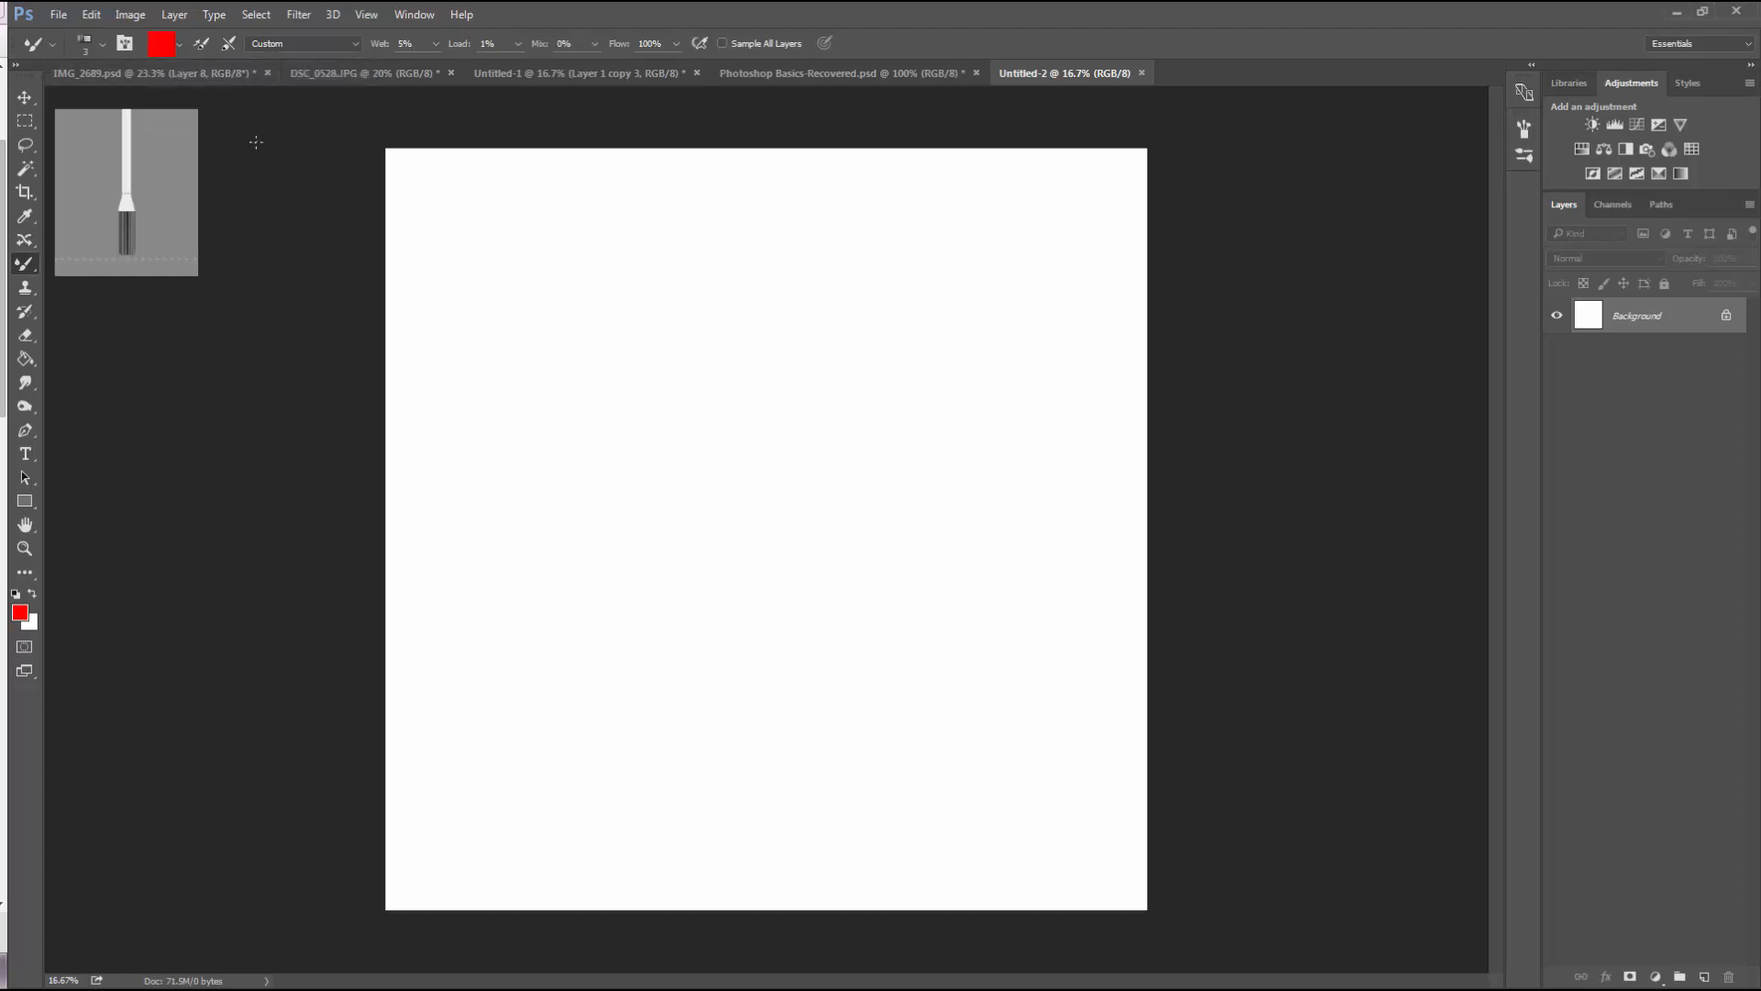
{"action": "left_click", "coordinate": [179, 45]}
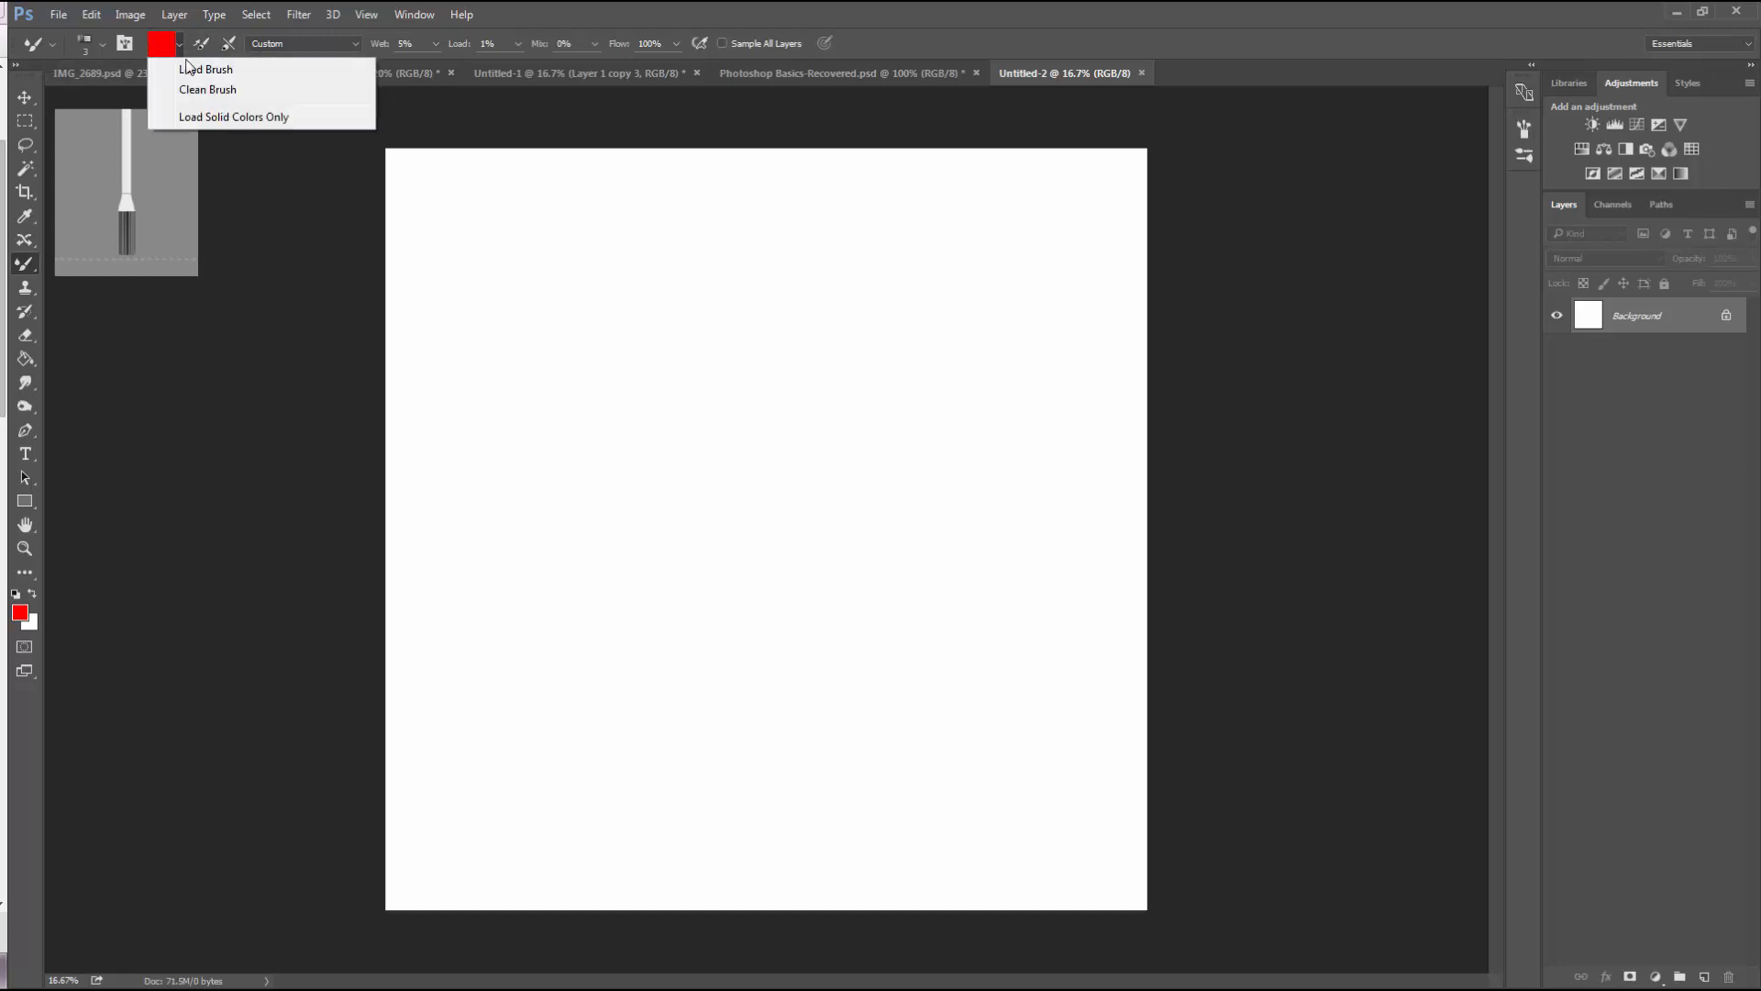
{"action": "left_click", "coordinate": [226, 90]}
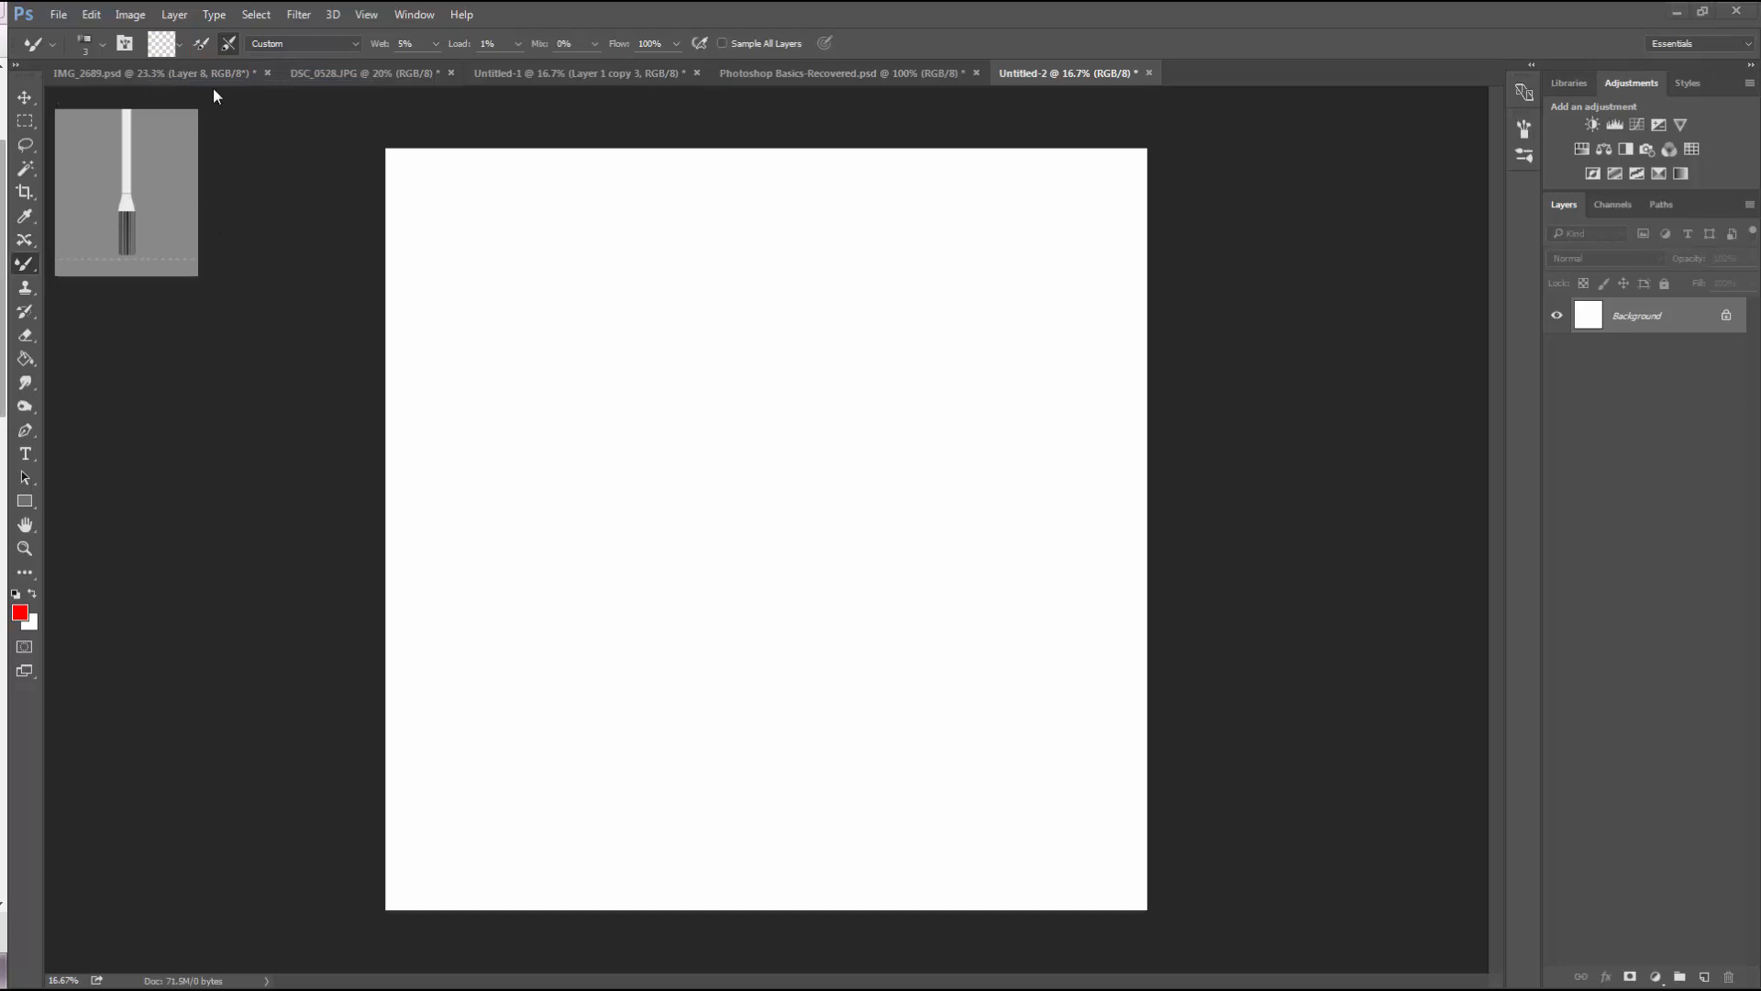
{"action": "left_click", "coordinate": [178, 46]}
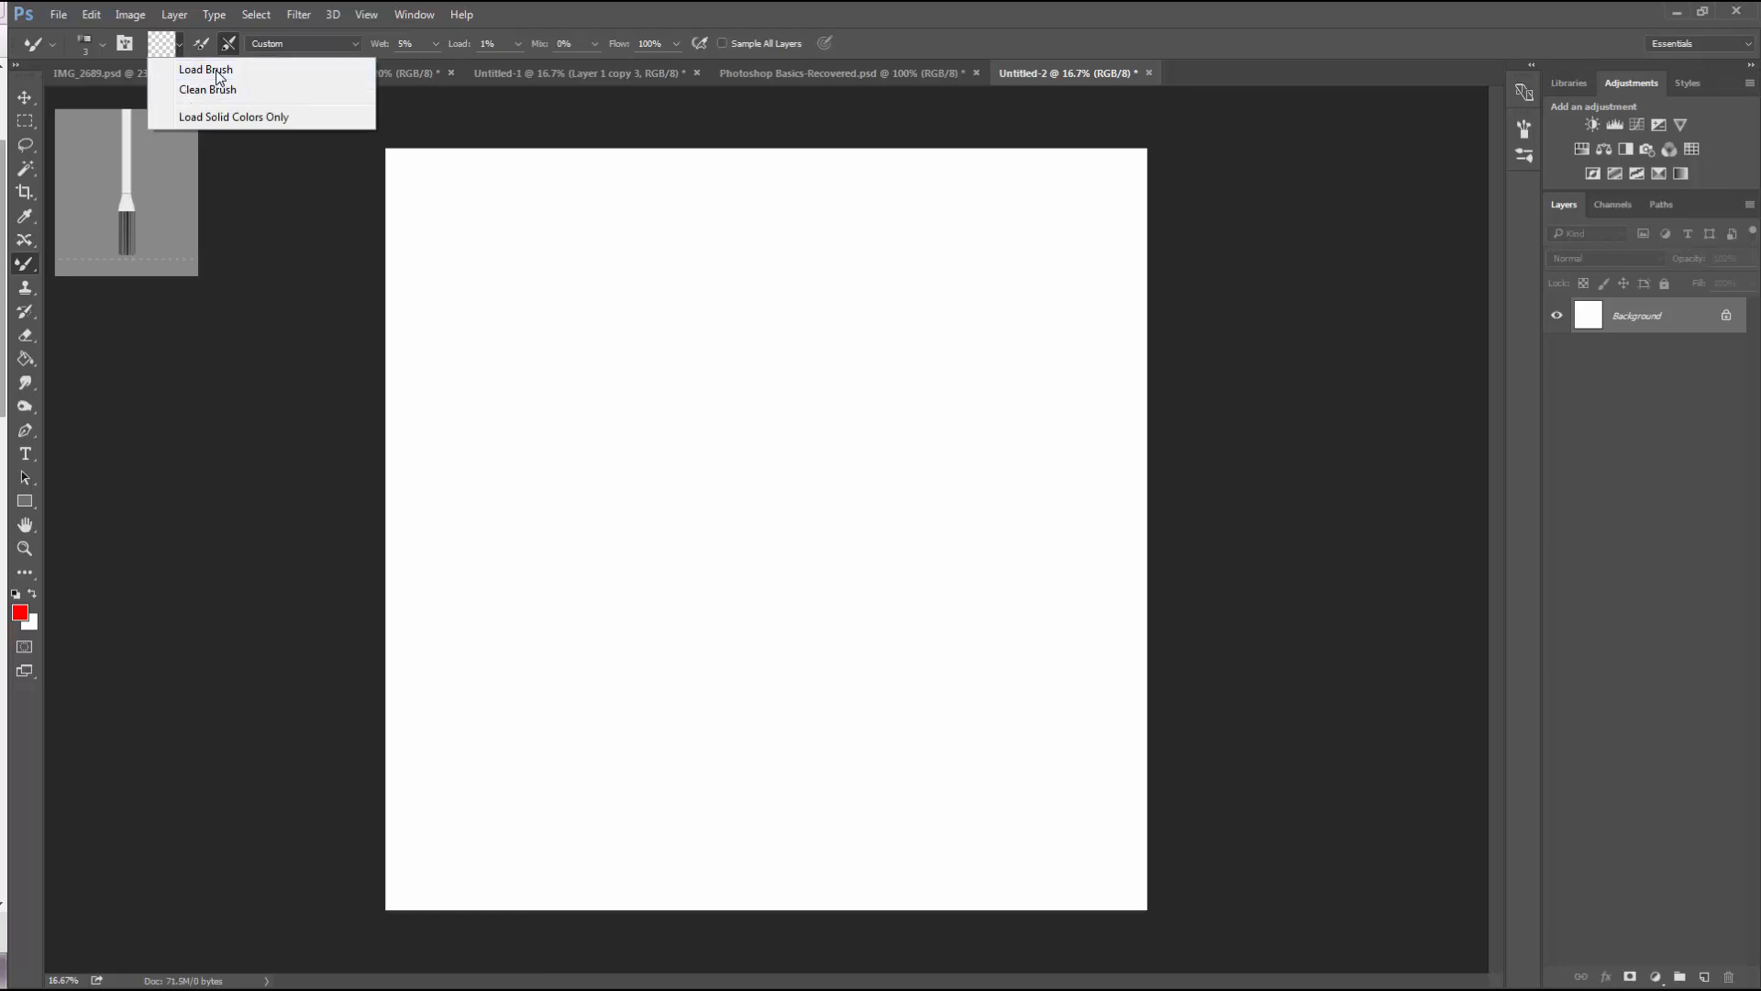
{"action": "left_click", "coordinate": [217, 70]}
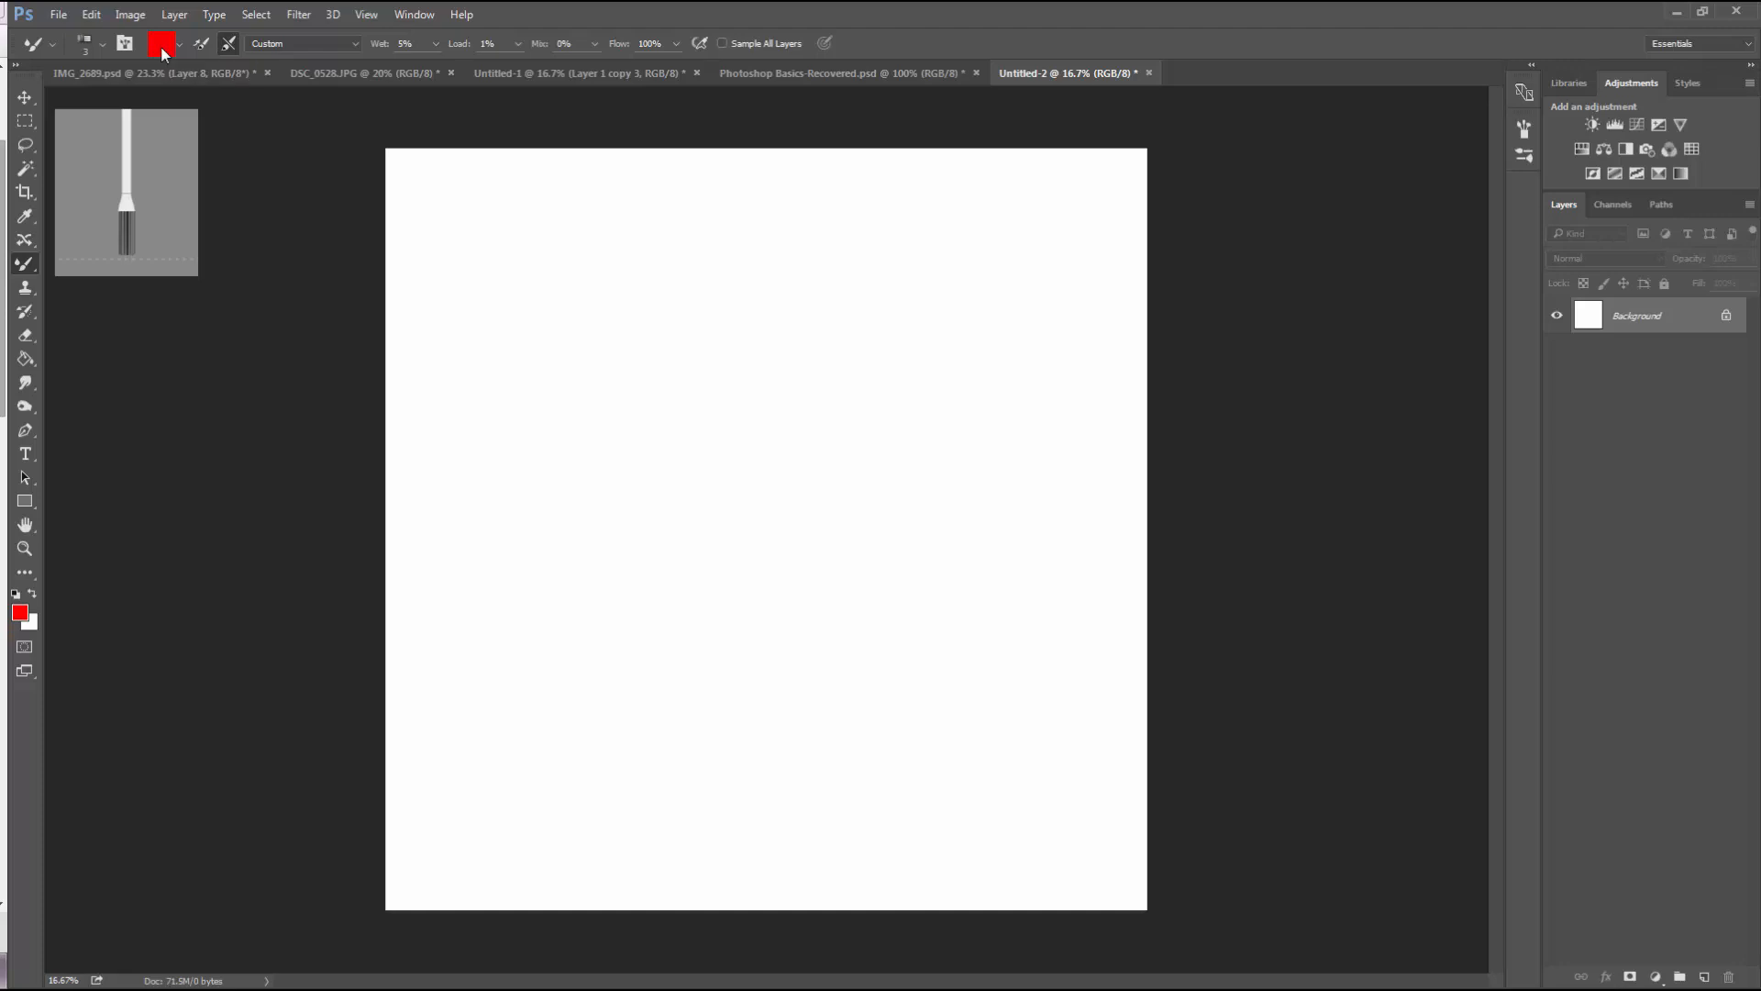
{"action": "left_click", "coordinate": [179, 45]}
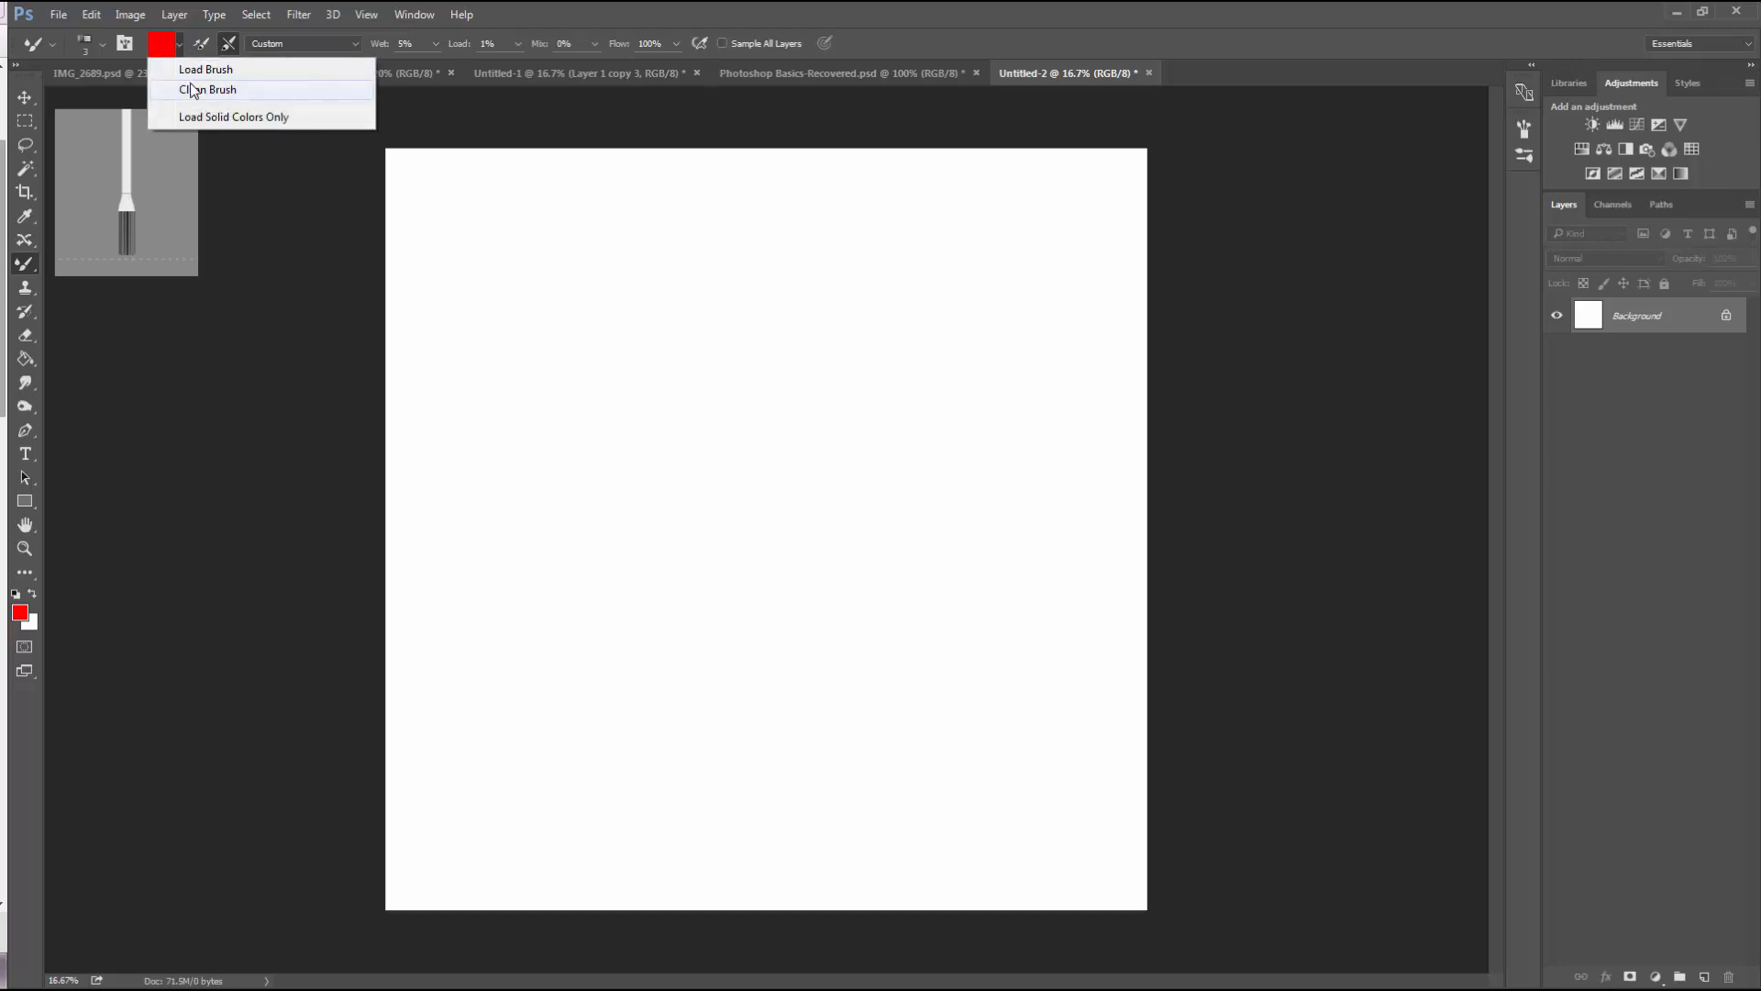
{"action": "left_click", "coordinate": [191, 88]}
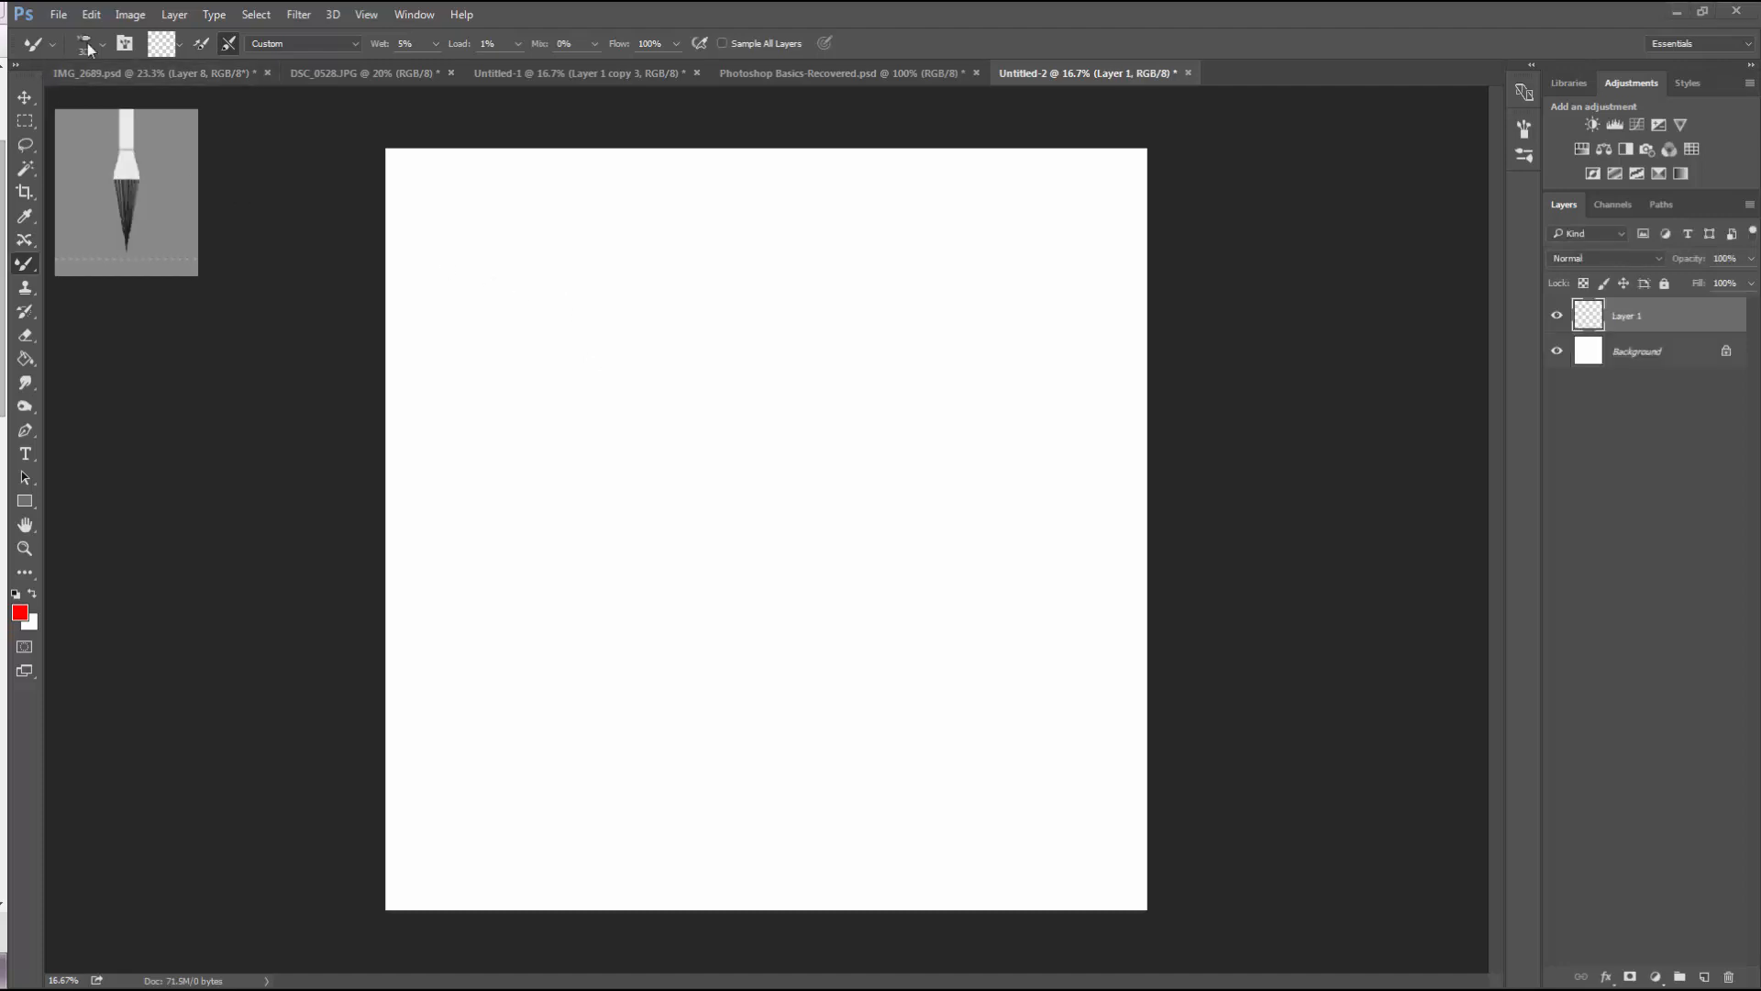
Load the 300 px Round Point Stiff brush with red and paint a filled blob in the canvas's upper-left area
{"action": "left_click", "coordinate": [95, 42]}
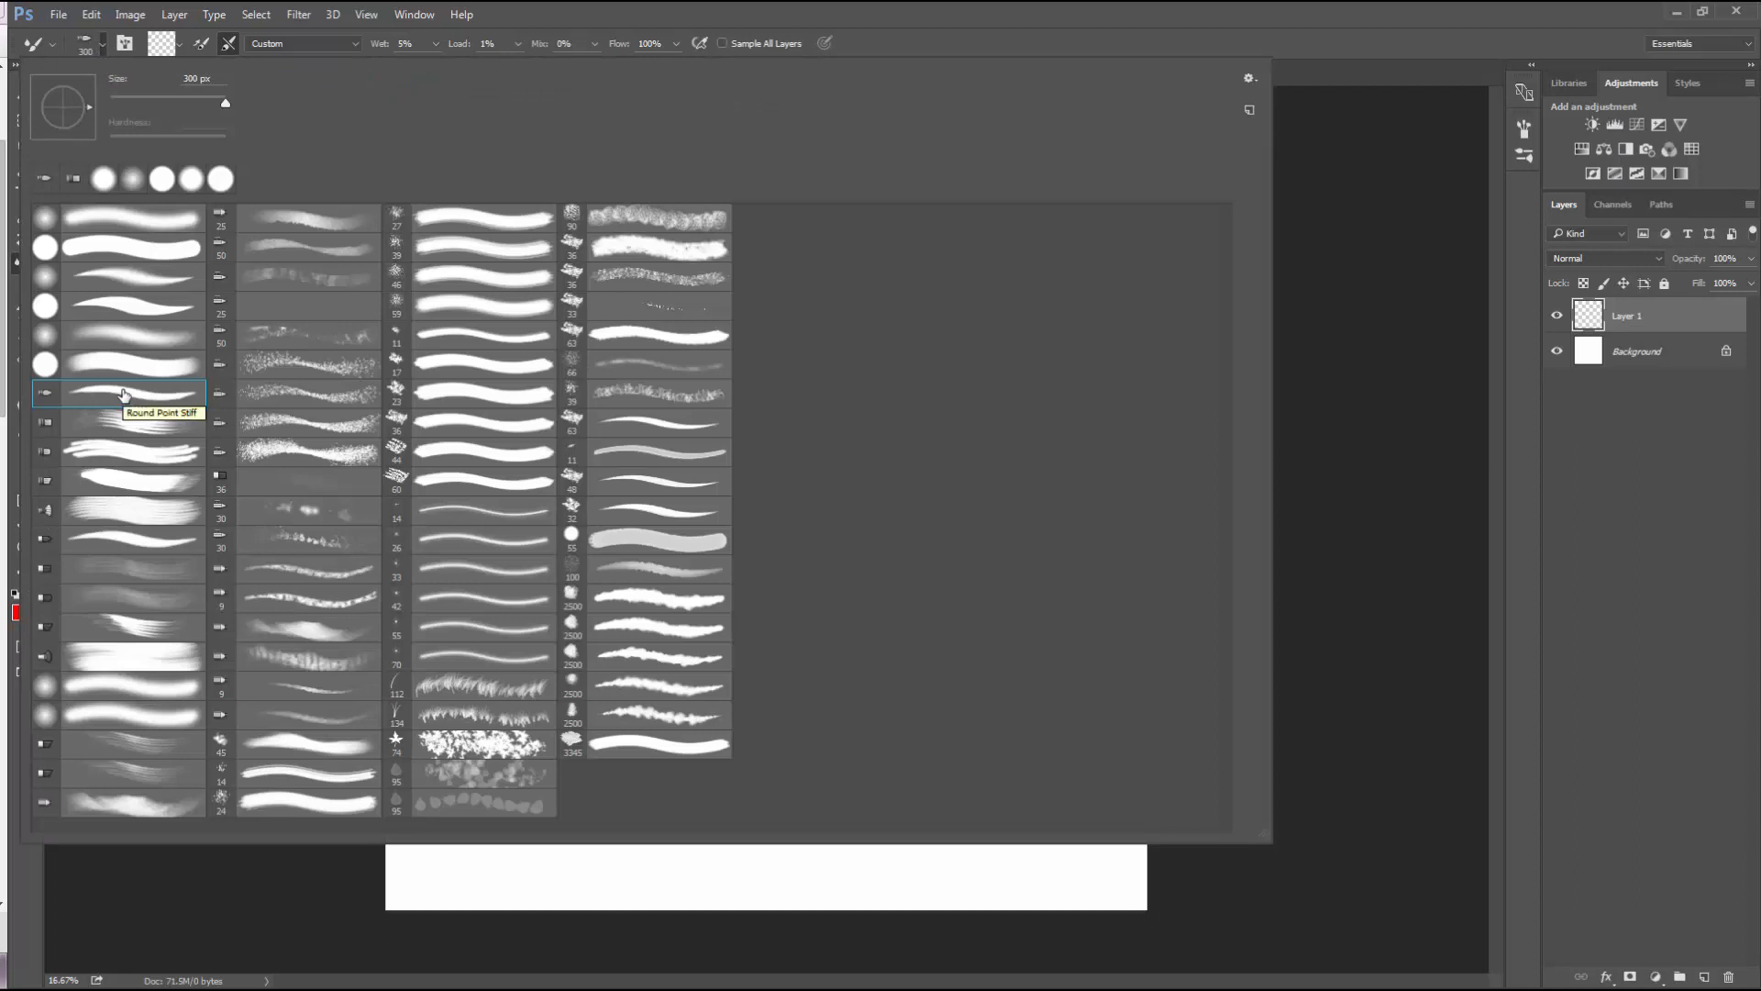
{"action": "left_click", "coordinate": [573, 11]}
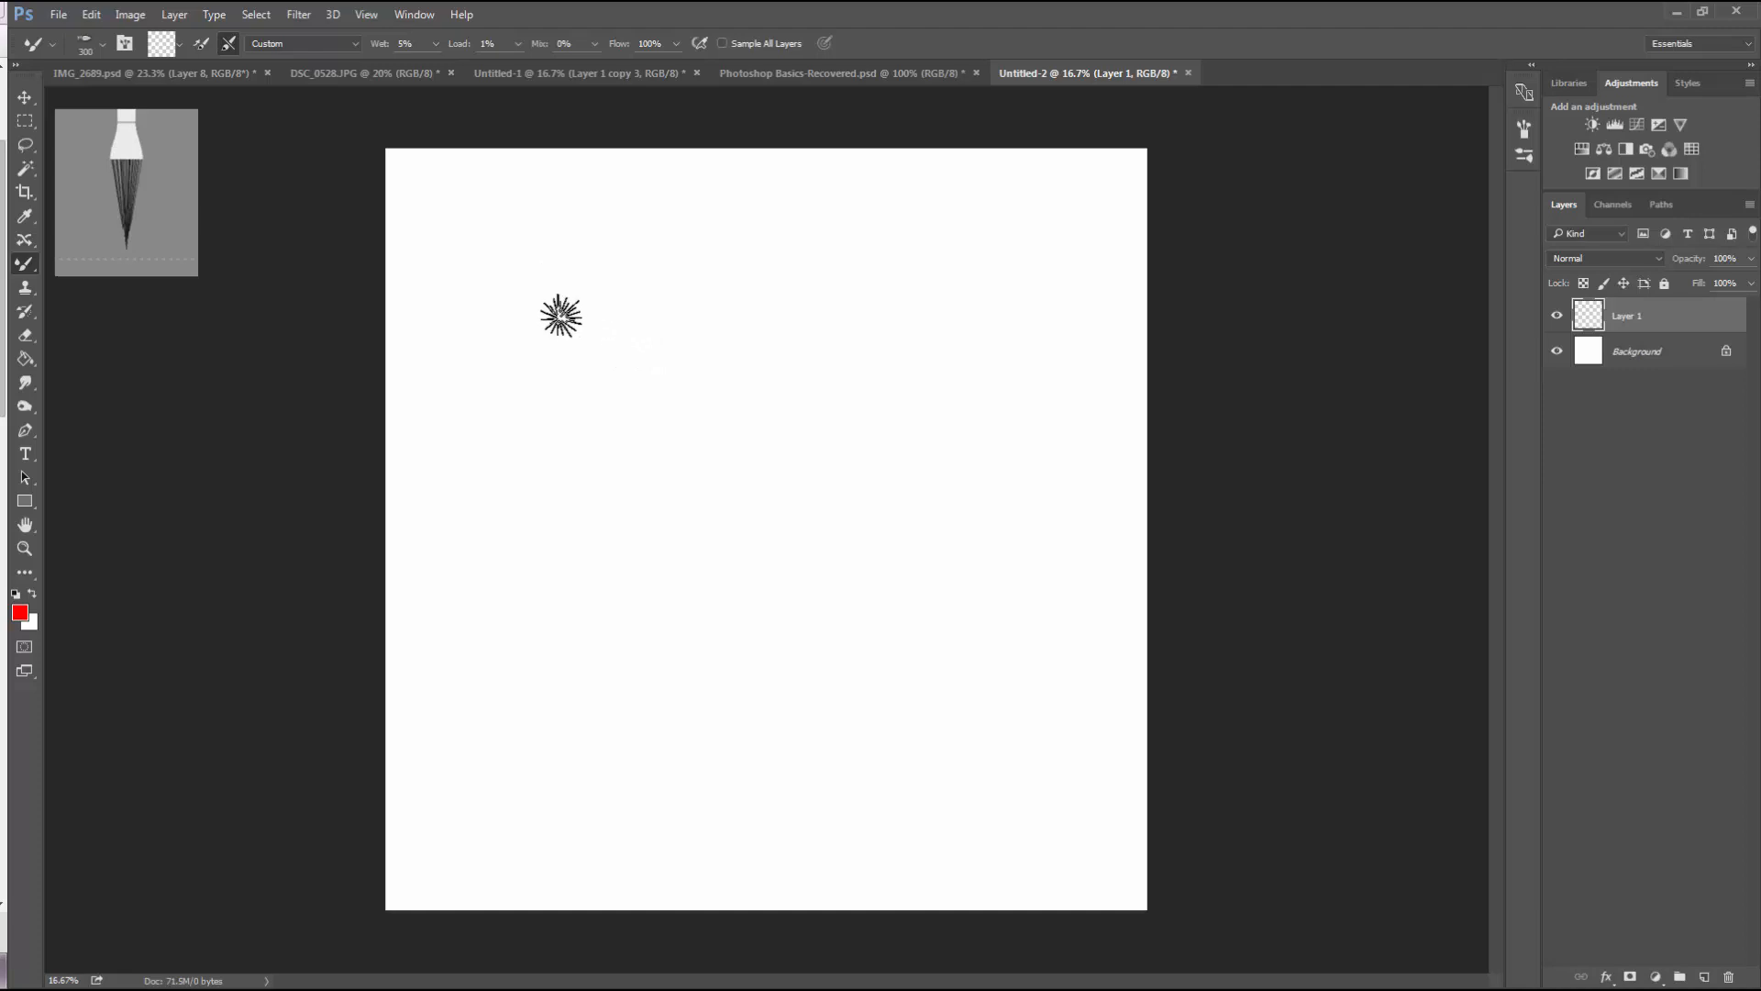
{"action": "left_click", "coordinate": [179, 43]}
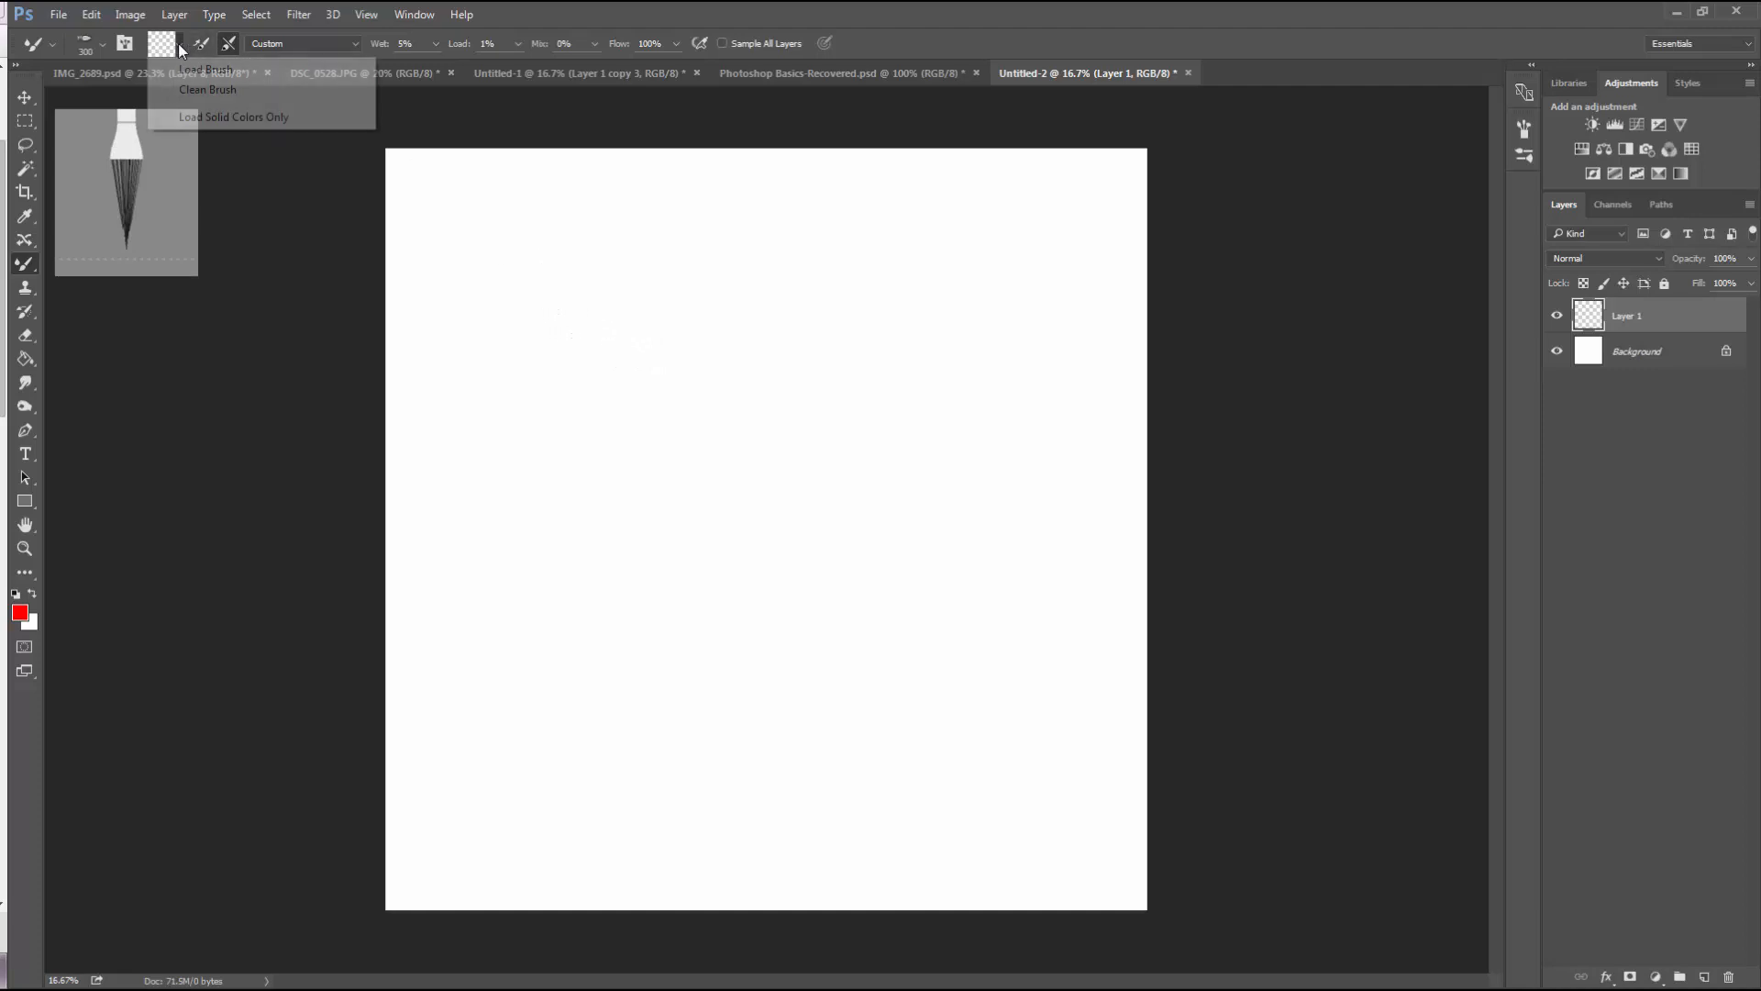
{"action": "left_click", "coordinate": [181, 74]}
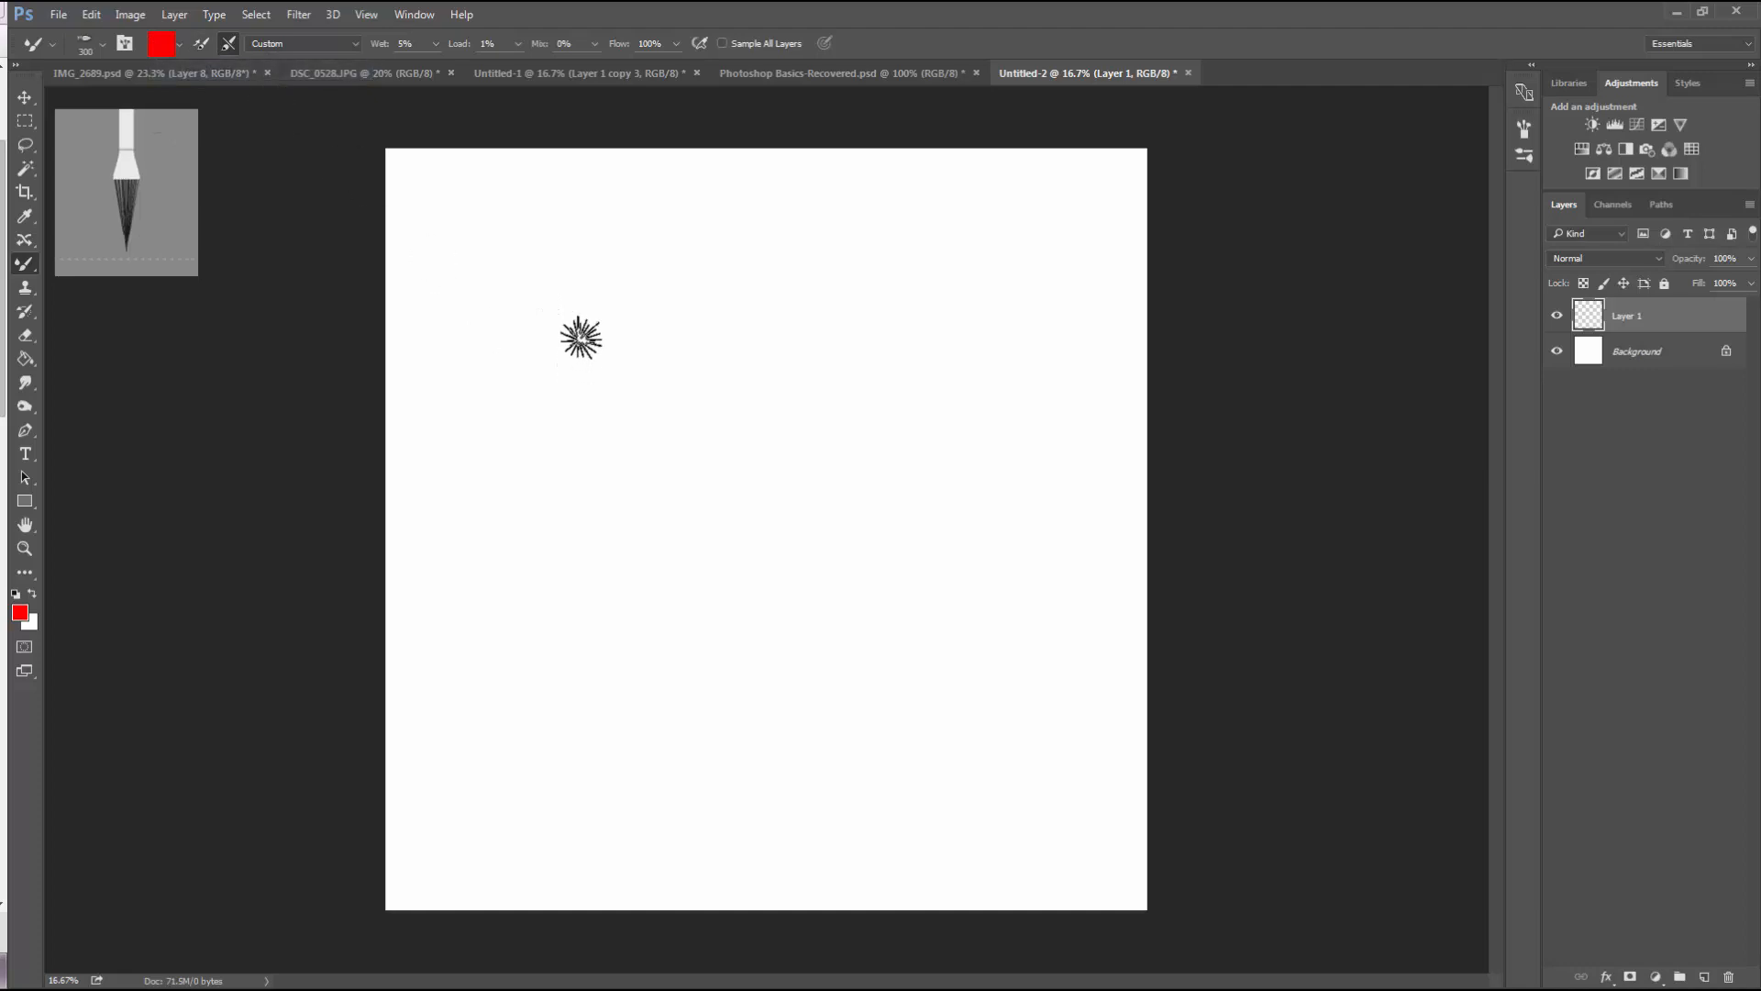
{"action": "mouse_move", "coordinate": [569, 343]}
{"action": "left_mouse_down"}
{"action": "mouse_move", "coordinate": [612, 354]}
{"action": "mouse_move", "coordinate": [556, 353]}
{"action": "mouse_move", "coordinate": [563, 312]}
{"action": "mouse_move", "coordinate": [592, 362]}
{"action": "mouse_move", "coordinate": [570, 359]}
{"action": "mouse_move", "coordinate": [569, 328]}
{"action": "mouse_move", "coordinate": [526, 322]}
{"action": "mouse_move", "coordinate": [591, 367]}
{"action": "mouse_move", "coordinate": [572, 390]}
{"action": "mouse_move", "coordinate": [536, 335]}
{"action": "mouse_move", "coordinate": [573, 302]}
{"action": "mouse_move", "coordinate": [568, 364]}
{"action": "mouse_move", "coordinate": [538, 387]}
{"action": "mouse_move", "coordinate": [513, 325]}
{"action": "mouse_move", "coordinate": [537, 361]}
{"action": "mouse_move", "coordinate": [545, 312]}
{"action": "mouse_move", "coordinate": [519, 338]}
{"action": "mouse_move", "coordinate": [593, 335]}
{"action": "mouse_move", "coordinate": [573, 354]}
{"action": "mouse_move", "coordinate": [528, 295]}
{"action": "mouse_move", "coordinate": [600, 316]}
{"action": "mouse_move", "coordinate": [585, 401]}
{"action": "mouse_move", "coordinate": [534, 341]}
{"action": "mouse_move", "coordinate": [616, 352]}
{"action": "mouse_move", "coordinate": [589, 374]}
{"action": "mouse_move", "coordinate": [598, 392]}
{"action": "mouse_move", "coordinate": [639, 344]}
{"action": "mouse_move", "coordinate": [559, 281]}
{"action": "mouse_move", "coordinate": [538, 304]}
{"action": "mouse_move", "coordinate": [566, 343]}
{"action": "mouse_move", "coordinate": [600, 289]}
{"action": "mouse_move", "coordinate": [551, 367]}
{"action": "left_mouse_up"}
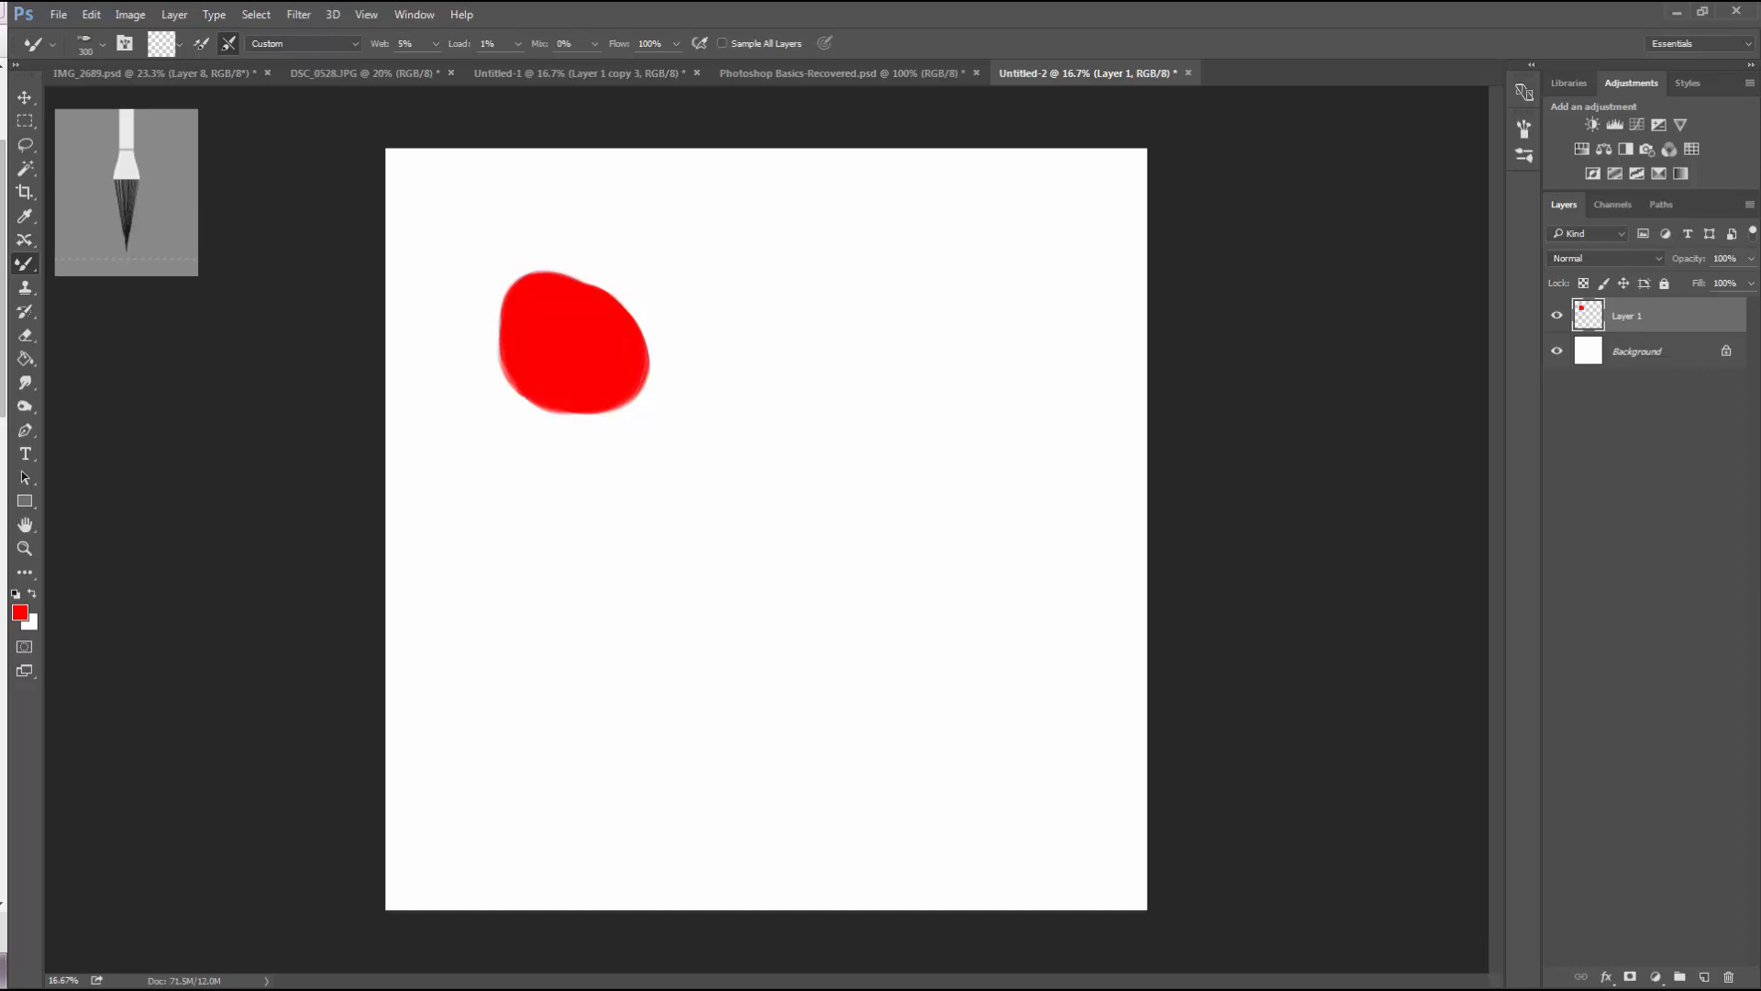
Enable loading the brush after each stroke, disable cleaning after each stroke, and paint two red blobs side by side below the first
{"action": "left_click", "coordinate": [203, 50]}
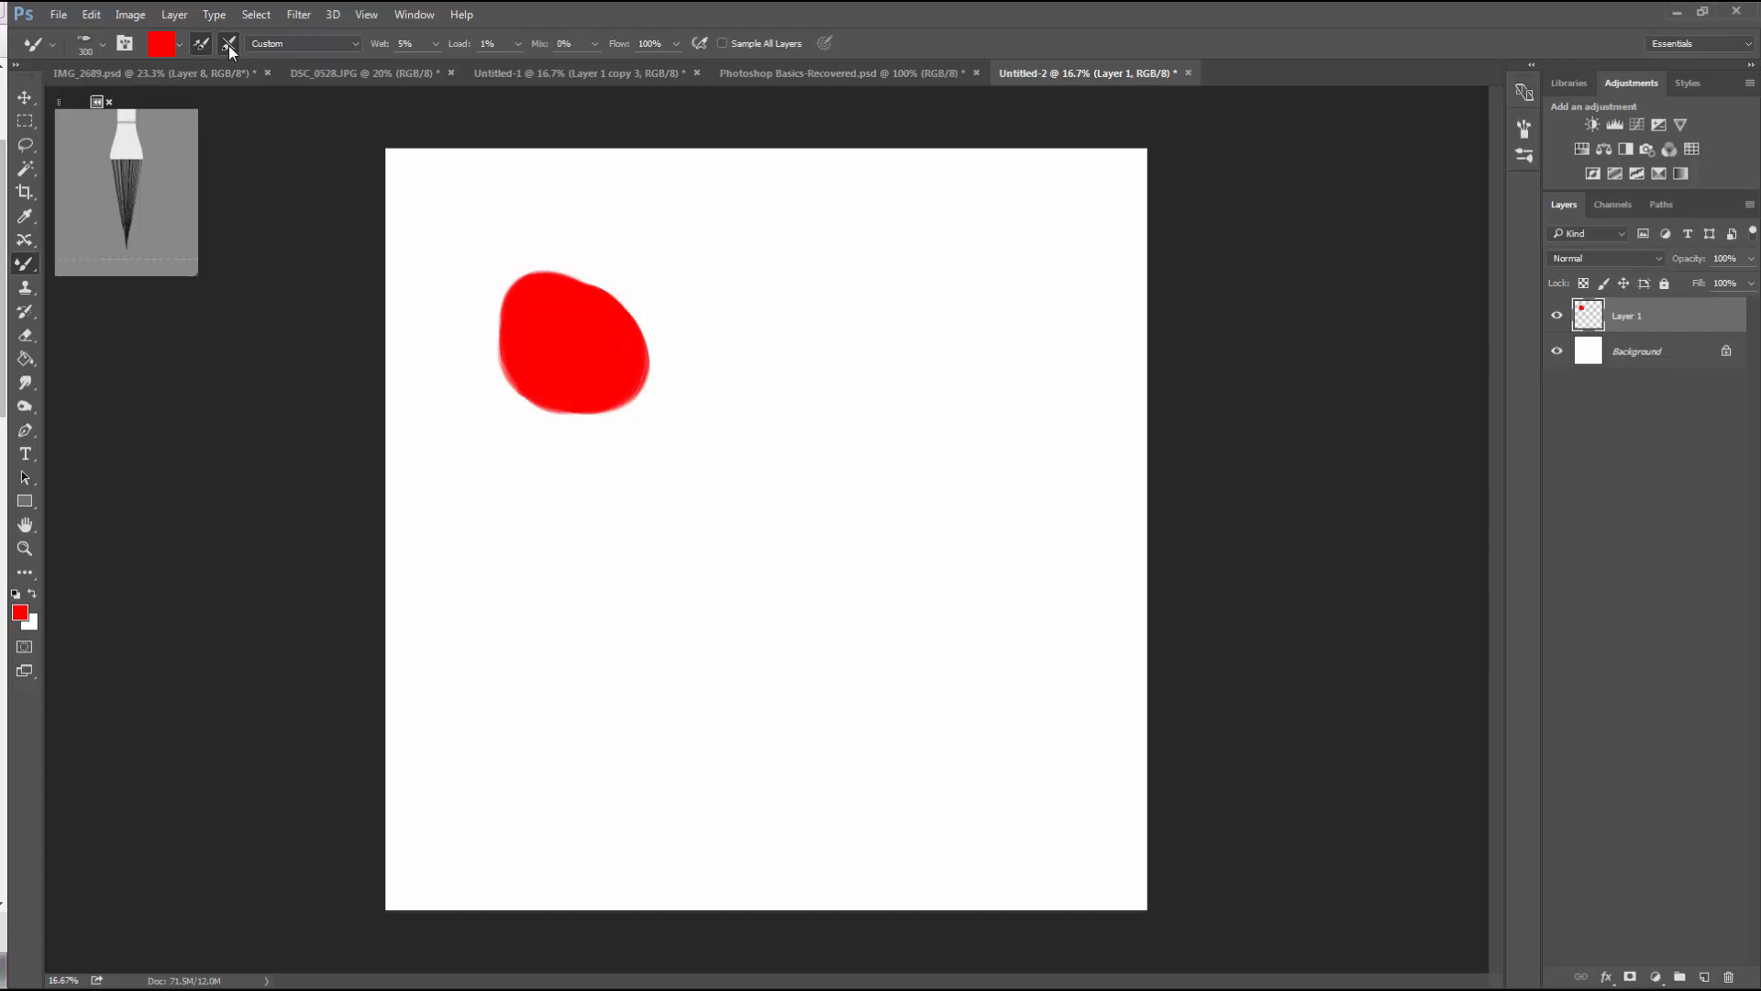
{"action": "left_click", "coordinate": [228, 46]}
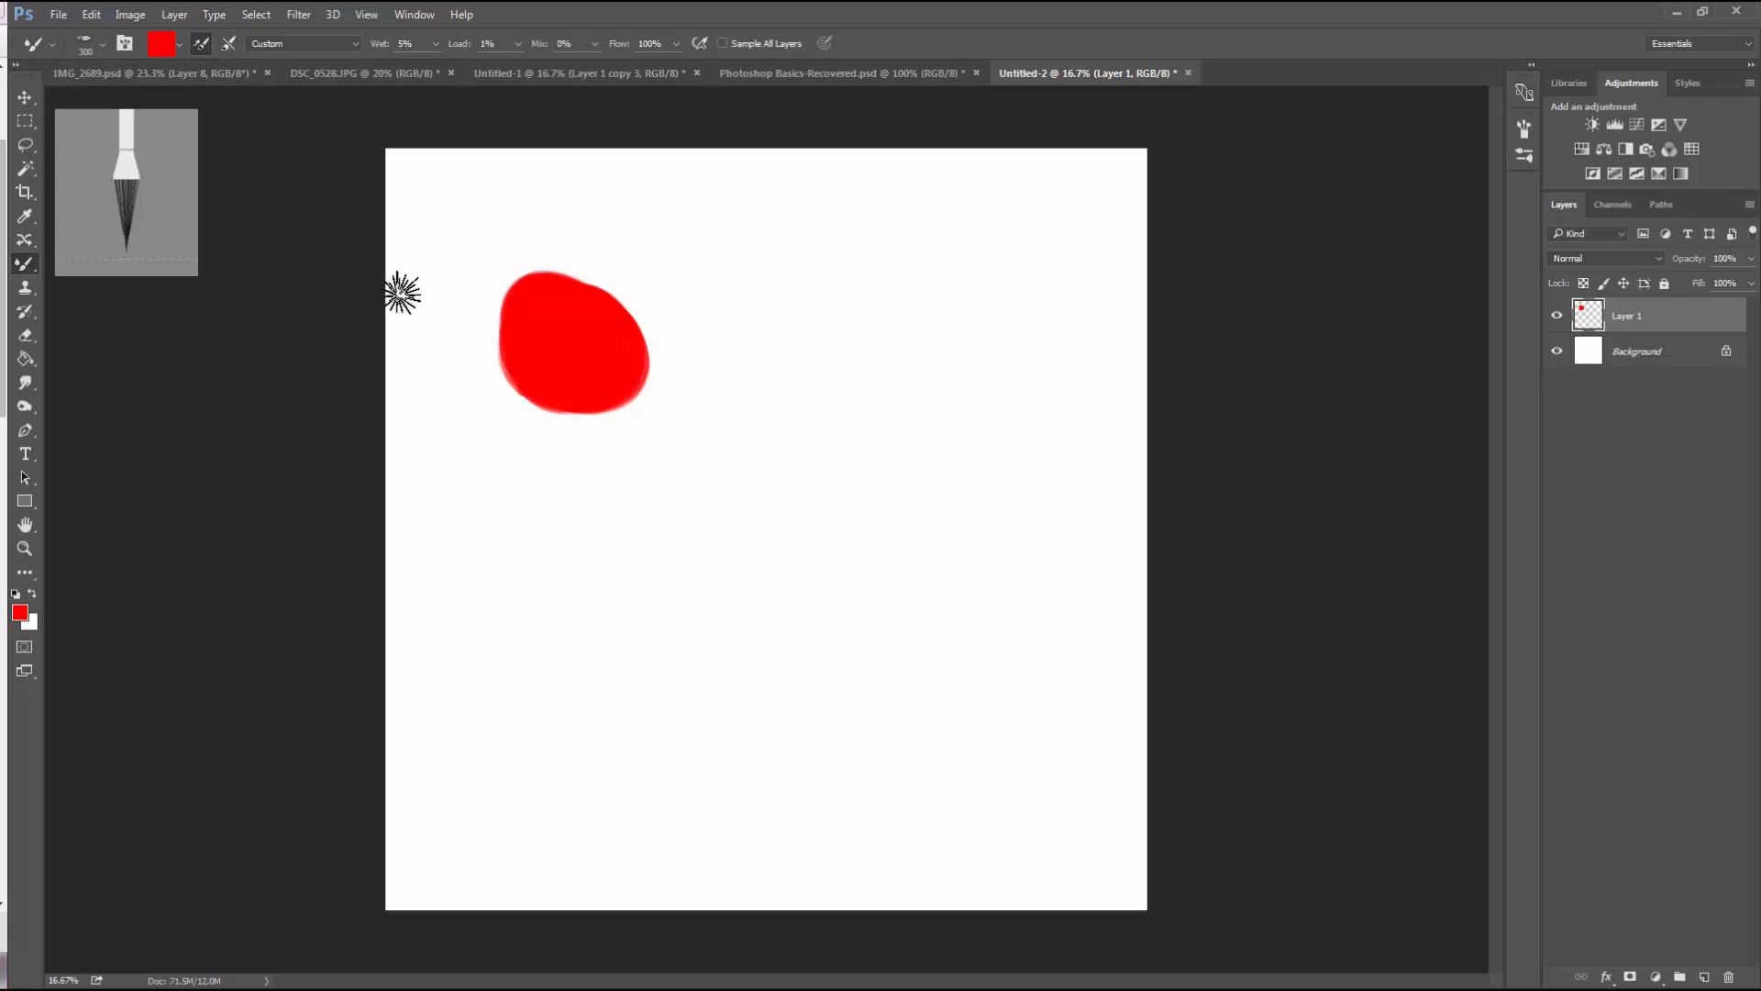
{"action": "mouse_move", "coordinate": [523, 590]}
{"action": "left_mouse_down"}
{"action": "mouse_move", "coordinate": [592, 621]}
{"action": "mouse_move", "coordinate": [540, 550]}
{"action": "mouse_move", "coordinate": [498, 612]}
{"action": "mouse_move", "coordinate": [549, 642]}
{"action": "mouse_move", "coordinate": [528, 581]}
{"action": "mouse_move", "coordinate": [559, 651]}
{"action": "mouse_move", "coordinate": [528, 610]}
{"action": "left_mouse_up"}
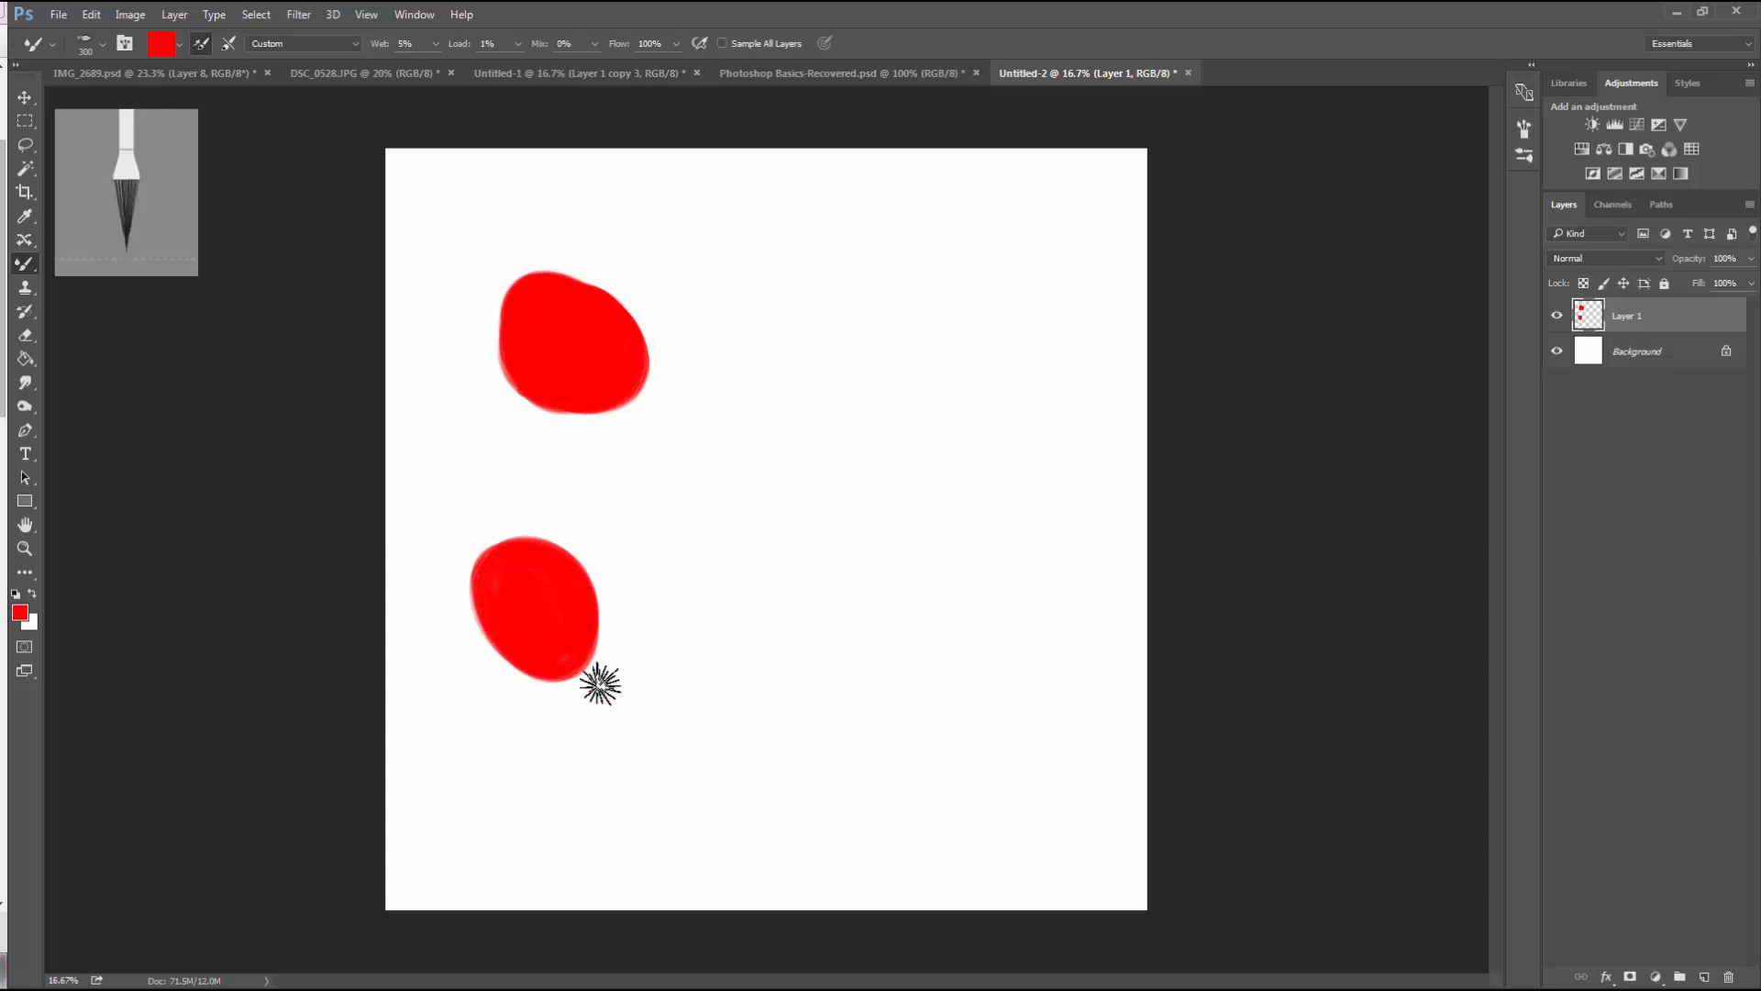
{"action": "mouse_move", "coordinate": [814, 587]}
{"action": "left_mouse_down"}
{"action": "mouse_move", "coordinate": [738, 653]}
{"action": "mouse_move", "coordinate": [832, 671]}
{"action": "mouse_move", "coordinate": [804, 666]}
{"action": "mouse_move", "coordinate": [761, 596]}
{"action": "mouse_move", "coordinate": [834, 641]}
{"action": "left_mouse_up"}
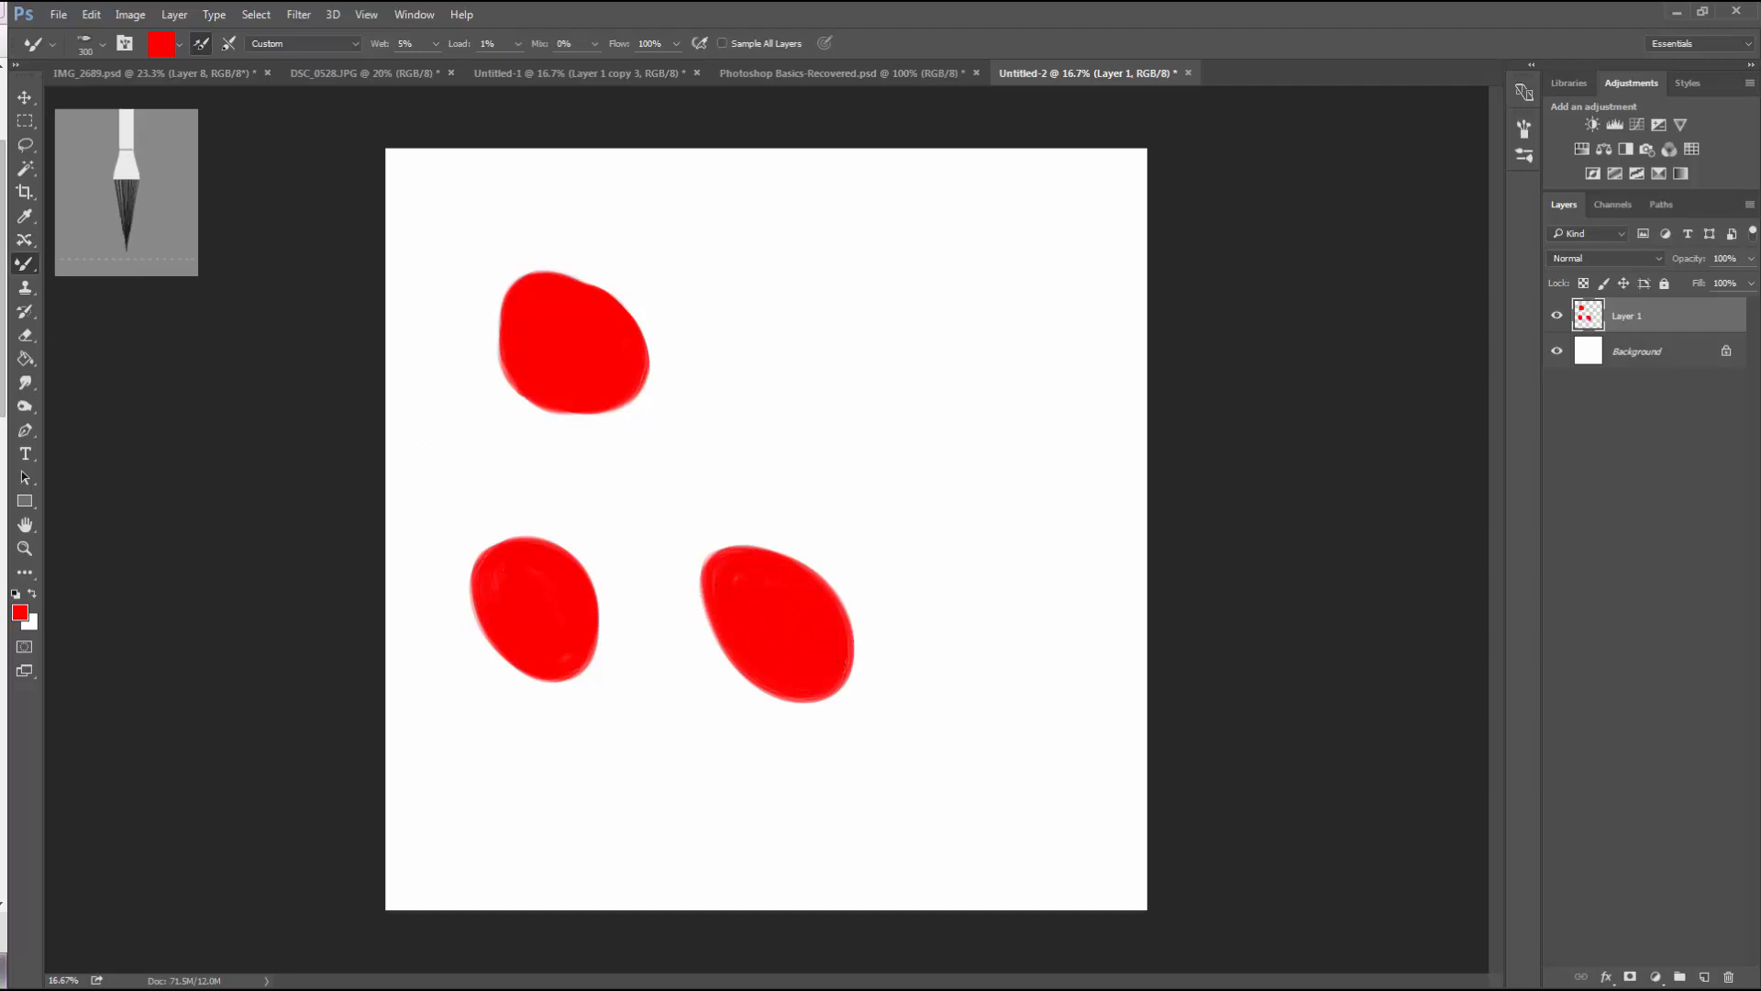
Set the Mixer Brush colour to dark blue, hex 0c218a
{"action": "left_click", "coordinate": [161, 45]}
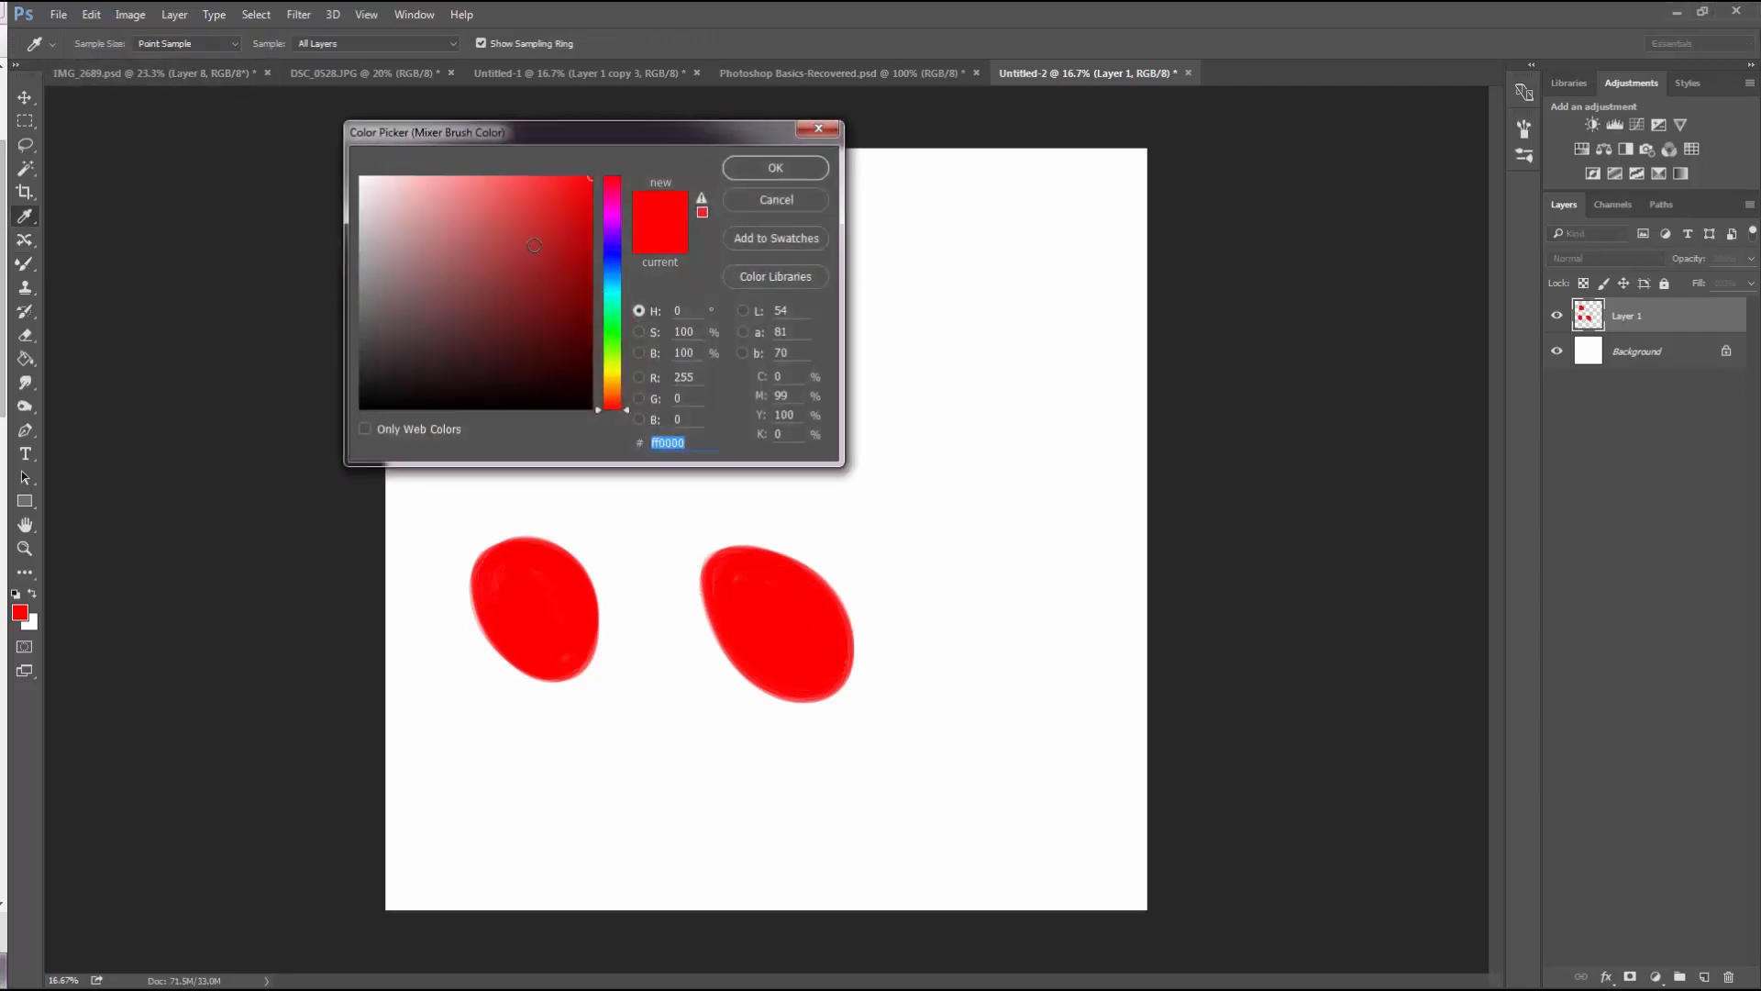
{"action": "left_click", "coordinate": [615, 261]}
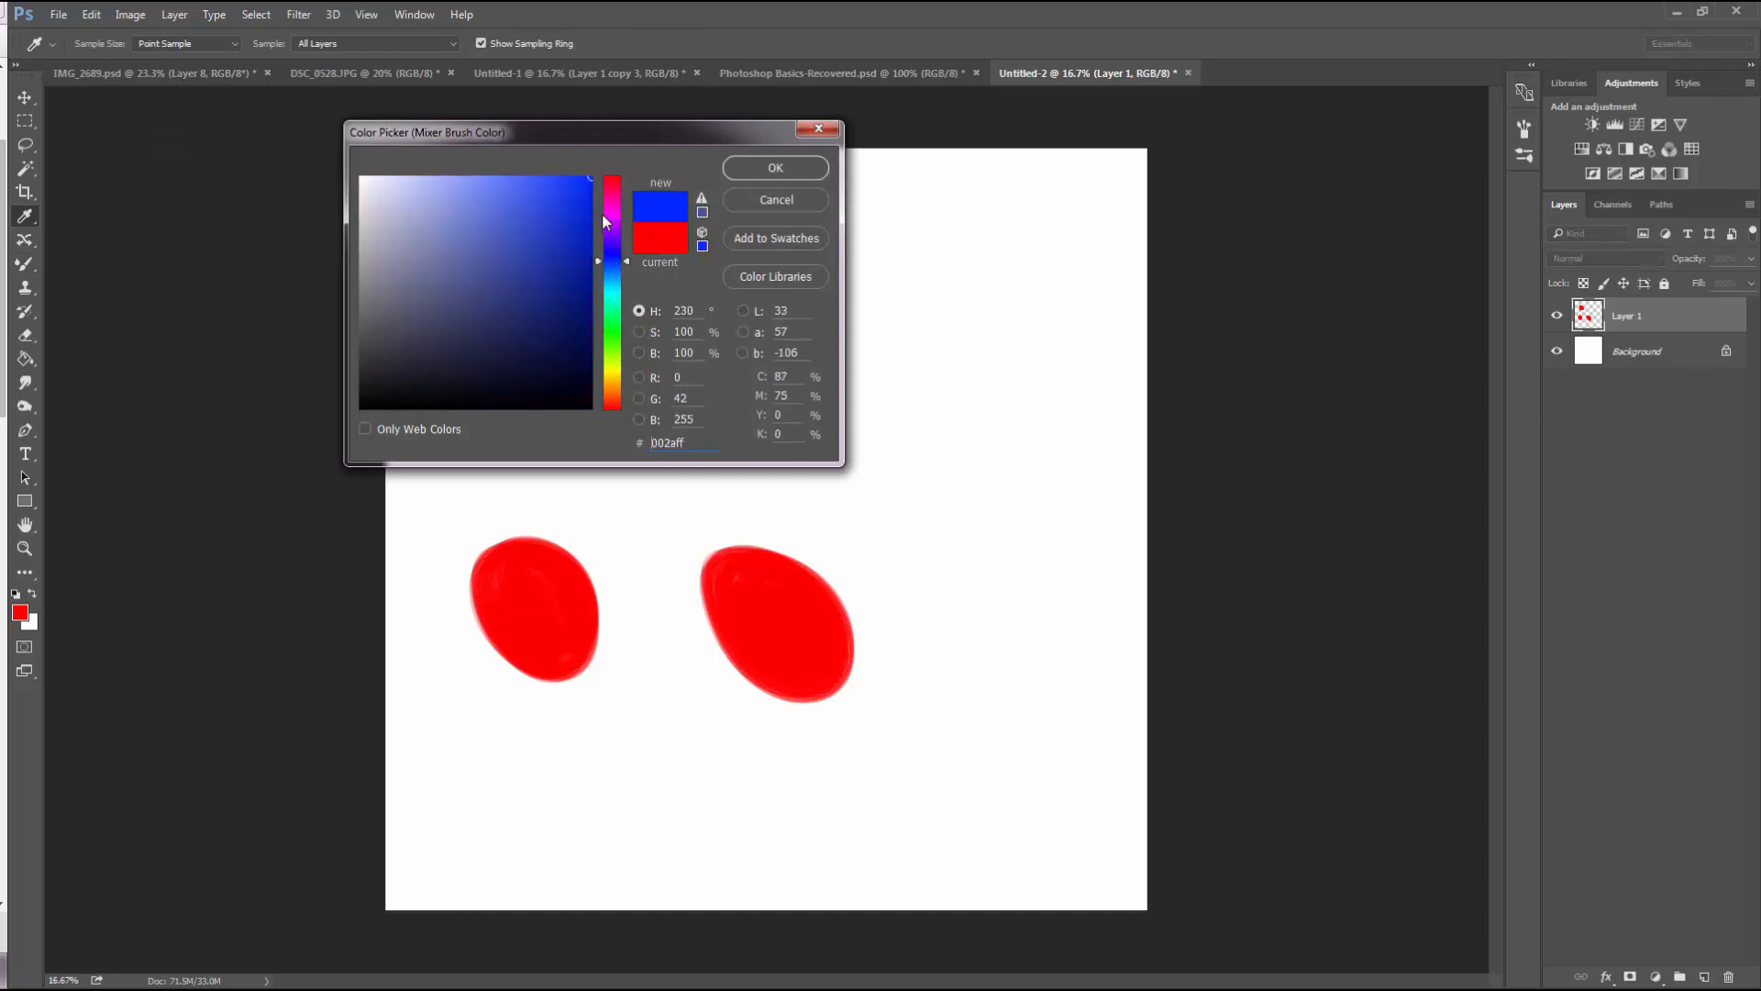
{"action": "left_click_drag", "start_coordinate": [558, 250], "coordinate": [572, 283]}
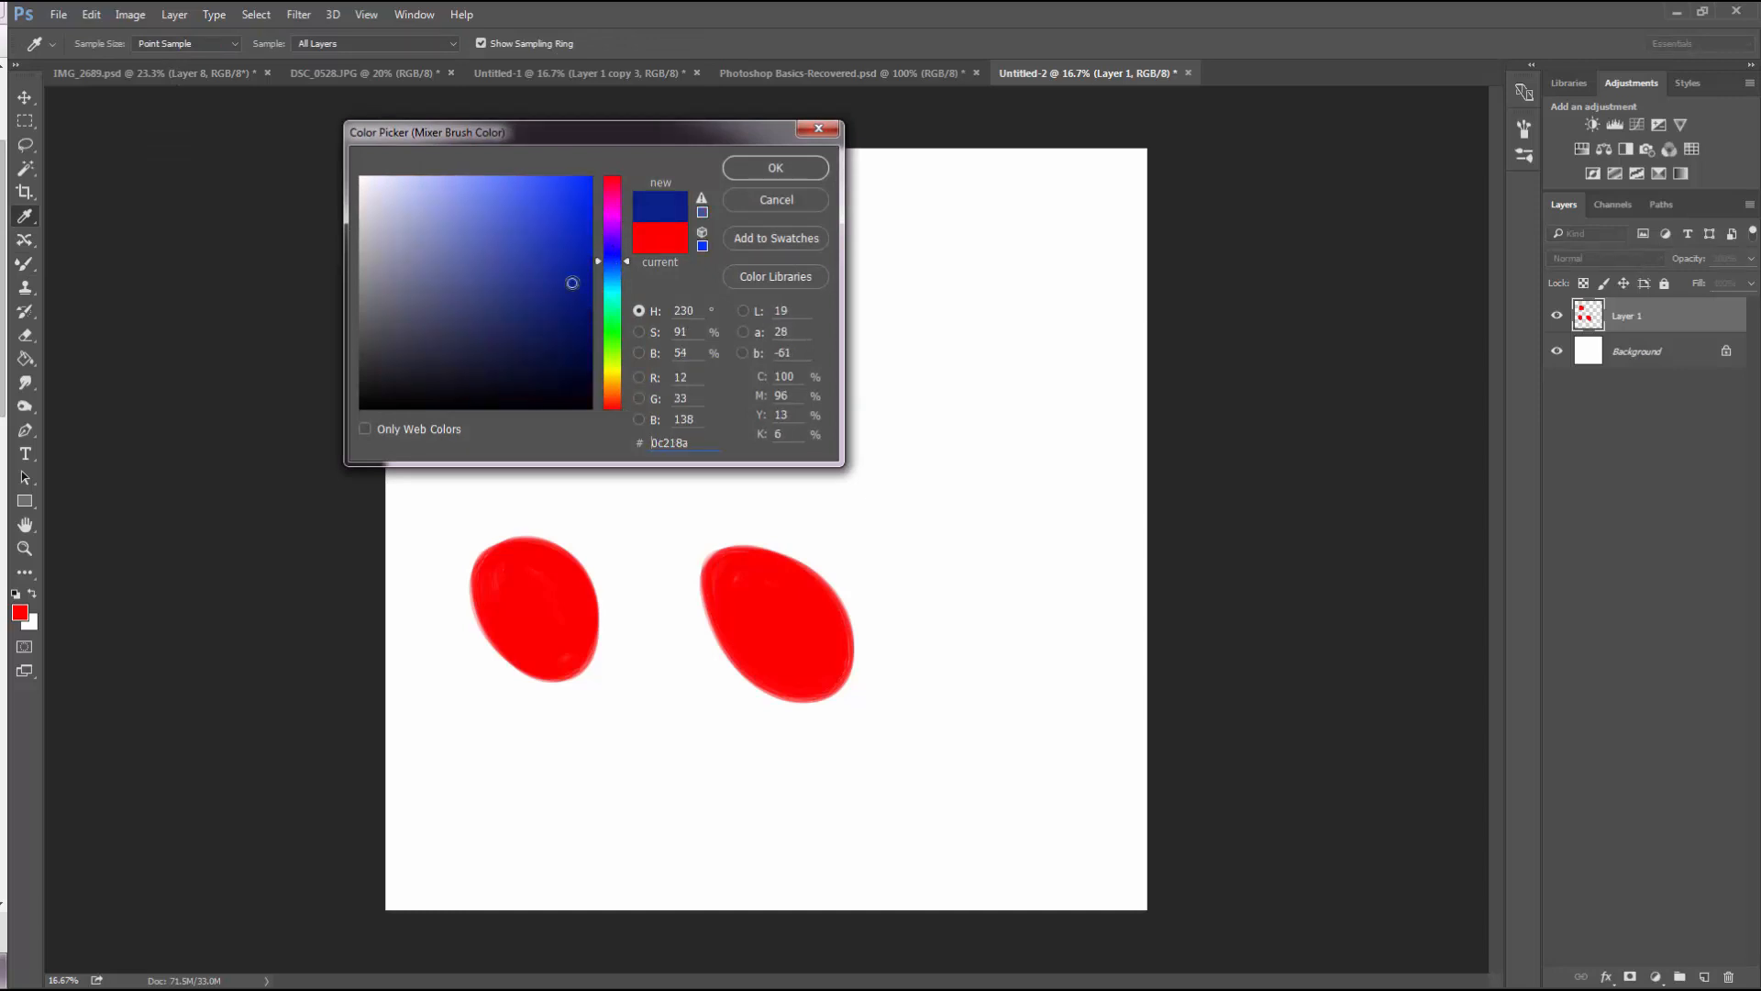
{"action": "left_click", "coordinate": [795, 171]}
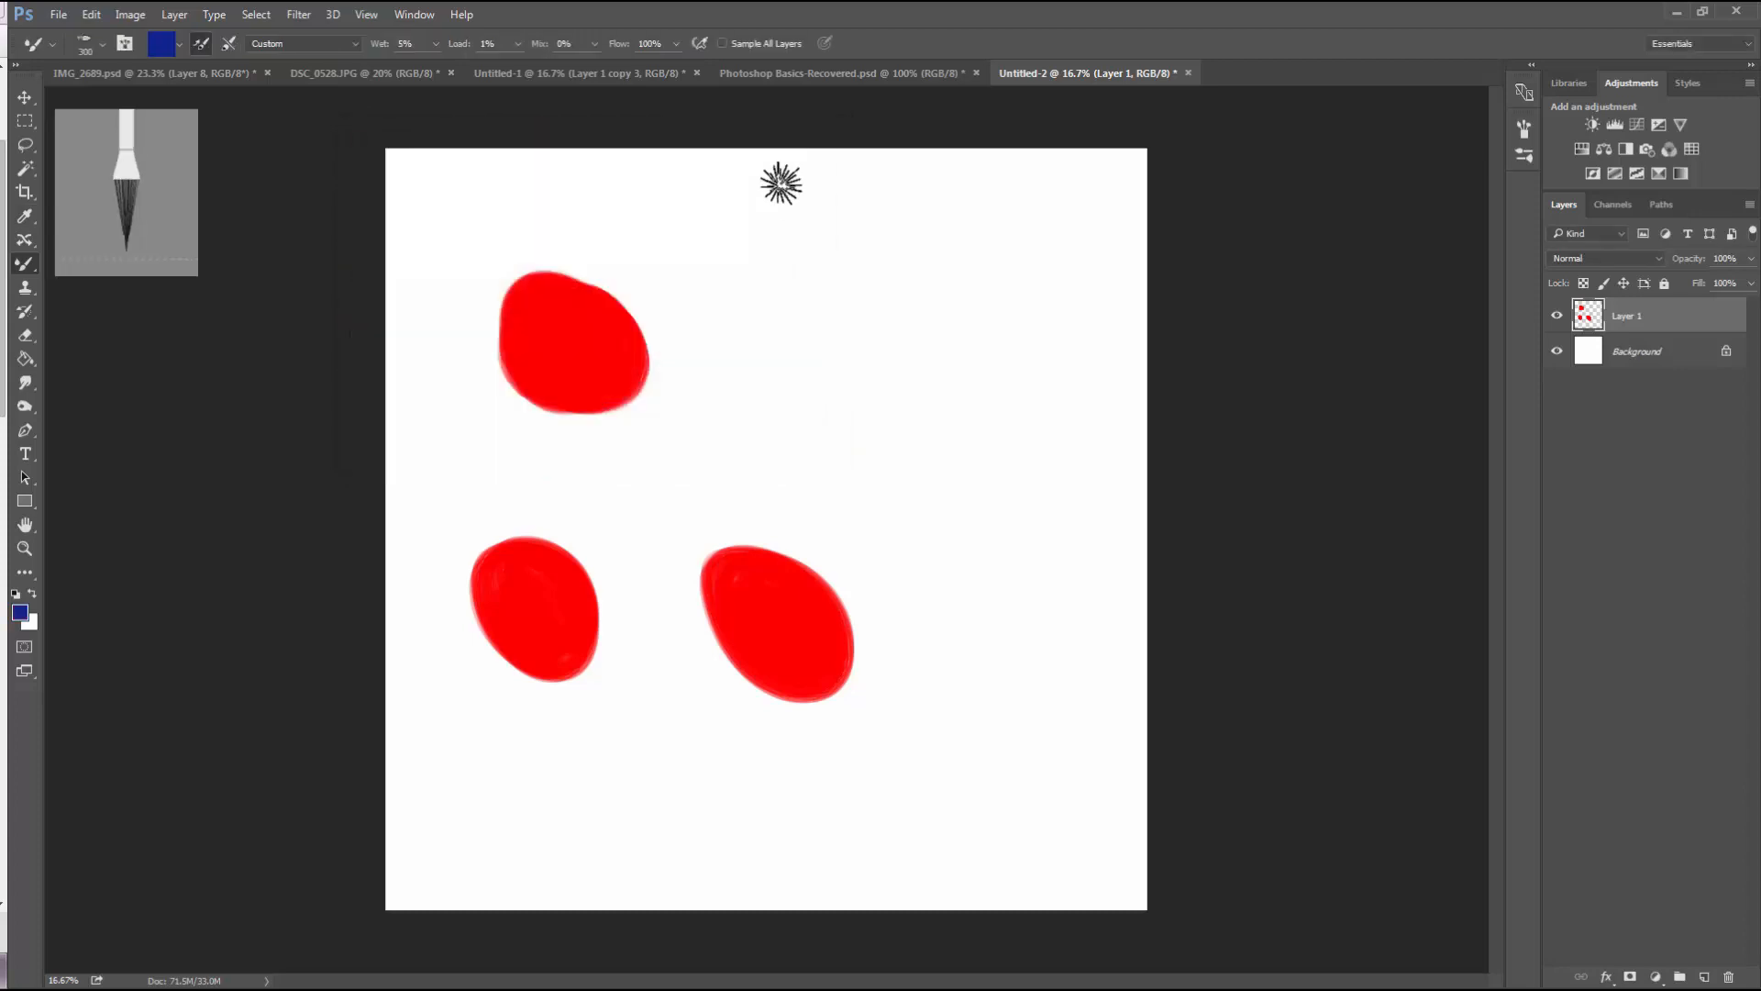
Paint a dark blue blob beside the upper red one, and blend blue over the lower-right red blob
{"action": "mouse_move", "coordinate": [787, 299]}
{"action": "left_mouse_down"}
{"action": "mouse_move", "coordinate": [861, 301]}
{"action": "mouse_move", "coordinate": [834, 393]}
{"action": "mouse_move", "coordinate": [865, 392]}
{"action": "mouse_move", "coordinate": [817, 404]}
{"action": "mouse_move", "coordinate": [830, 268]}
{"action": "mouse_move", "coordinate": [771, 277]}
{"action": "mouse_move", "coordinate": [823, 321]}
{"action": "mouse_move", "coordinate": [822, 377]}
{"action": "mouse_move", "coordinate": [849, 345]}
{"action": "mouse_move", "coordinate": [773, 290]}
{"action": "mouse_move", "coordinate": [813, 377]}
{"action": "mouse_move", "coordinate": [806, 346]}
{"action": "mouse_move", "coordinate": [852, 397]}
{"action": "left_mouse_up"}
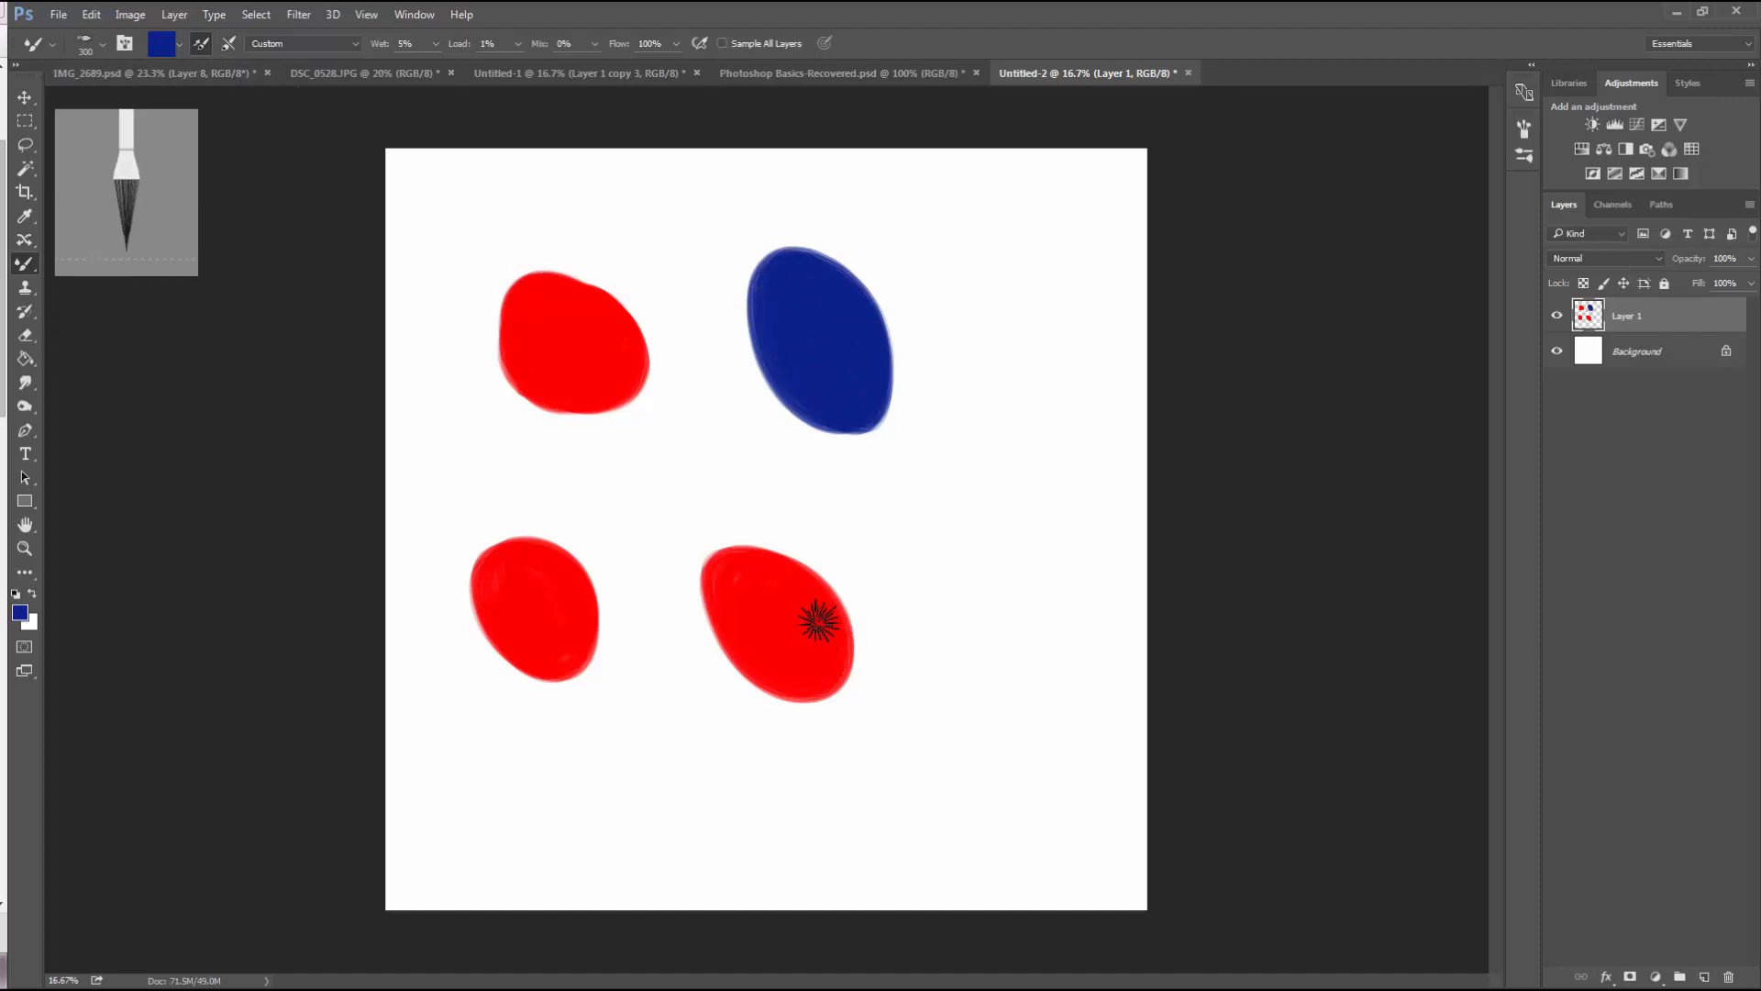
{"action": "mouse_move", "coordinate": [818, 617]}
{"action": "left_mouse_down"}
{"action": "mouse_move", "coordinate": [822, 658]}
{"action": "mouse_move", "coordinate": [766, 651]}
{"action": "mouse_move", "coordinate": [736, 595]}
{"action": "mouse_move", "coordinate": [793, 640]}
{"action": "mouse_move", "coordinate": [805, 621]}
{"action": "mouse_move", "coordinate": [818, 639]}
{"action": "mouse_move", "coordinate": [808, 614]}
{"action": "mouse_move", "coordinate": [815, 664]}
{"action": "mouse_move", "coordinate": [804, 603]}
{"action": "mouse_move", "coordinate": [767, 576]}
{"action": "mouse_move", "coordinate": [759, 599]}
{"action": "mouse_move", "coordinate": [798, 669]}
{"action": "mouse_move", "coordinate": [782, 636]}
{"action": "mouse_move", "coordinate": [772, 650]}
{"action": "mouse_move", "coordinate": [806, 678]}
{"action": "mouse_move", "coordinate": [833, 605]}
{"action": "mouse_move", "coordinate": [722, 565]}
{"action": "mouse_move", "coordinate": [733, 642]}
{"action": "mouse_move", "coordinate": [805, 678]}
{"action": "mouse_move", "coordinate": [803, 614]}
{"action": "mouse_move", "coordinate": [848, 648]}
{"action": "mouse_move", "coordinate": [808, 679]}
{"action": "mouse_move", "coordinate": [850, 689]}
{"action": "mouse_move", "coordinate": [841, 637]}
{"action": "mouse_move", "coordinate": [865, 601]}
{"action": "mouse_move", "coordinate": [820, 580]}
{"action": "mouse_move", "coordinate": [837, 610]}
{"action": "mouse_move", "coordinate": [799, 573]}
{"action": "mouse_move", "coordinate": [801, 589]}
{"action": "mouse_move", "coordinate": [759, 582]}
{"action": "mouse_move", "coordinate": [786, 655]}
{"action": "mouse_move", "coordinate": [746, 650]}
{"action": "mouse_move", "coordinate": [731, 571]}
{"action": "mouse_move", "coordinate": [766, 612]}
{"action": "mouse_move", "coordinate": [747, 613]}
{"action": "mouse_move", "coordinate": [780, 681]}
{"action": "mouse_move", "coordinate": [821, 686]}
{"action": "left_mouse_up"}
{"action": "left_click_drag", "start_coordinate": [782, 630], "coordinate": [786, 618]}
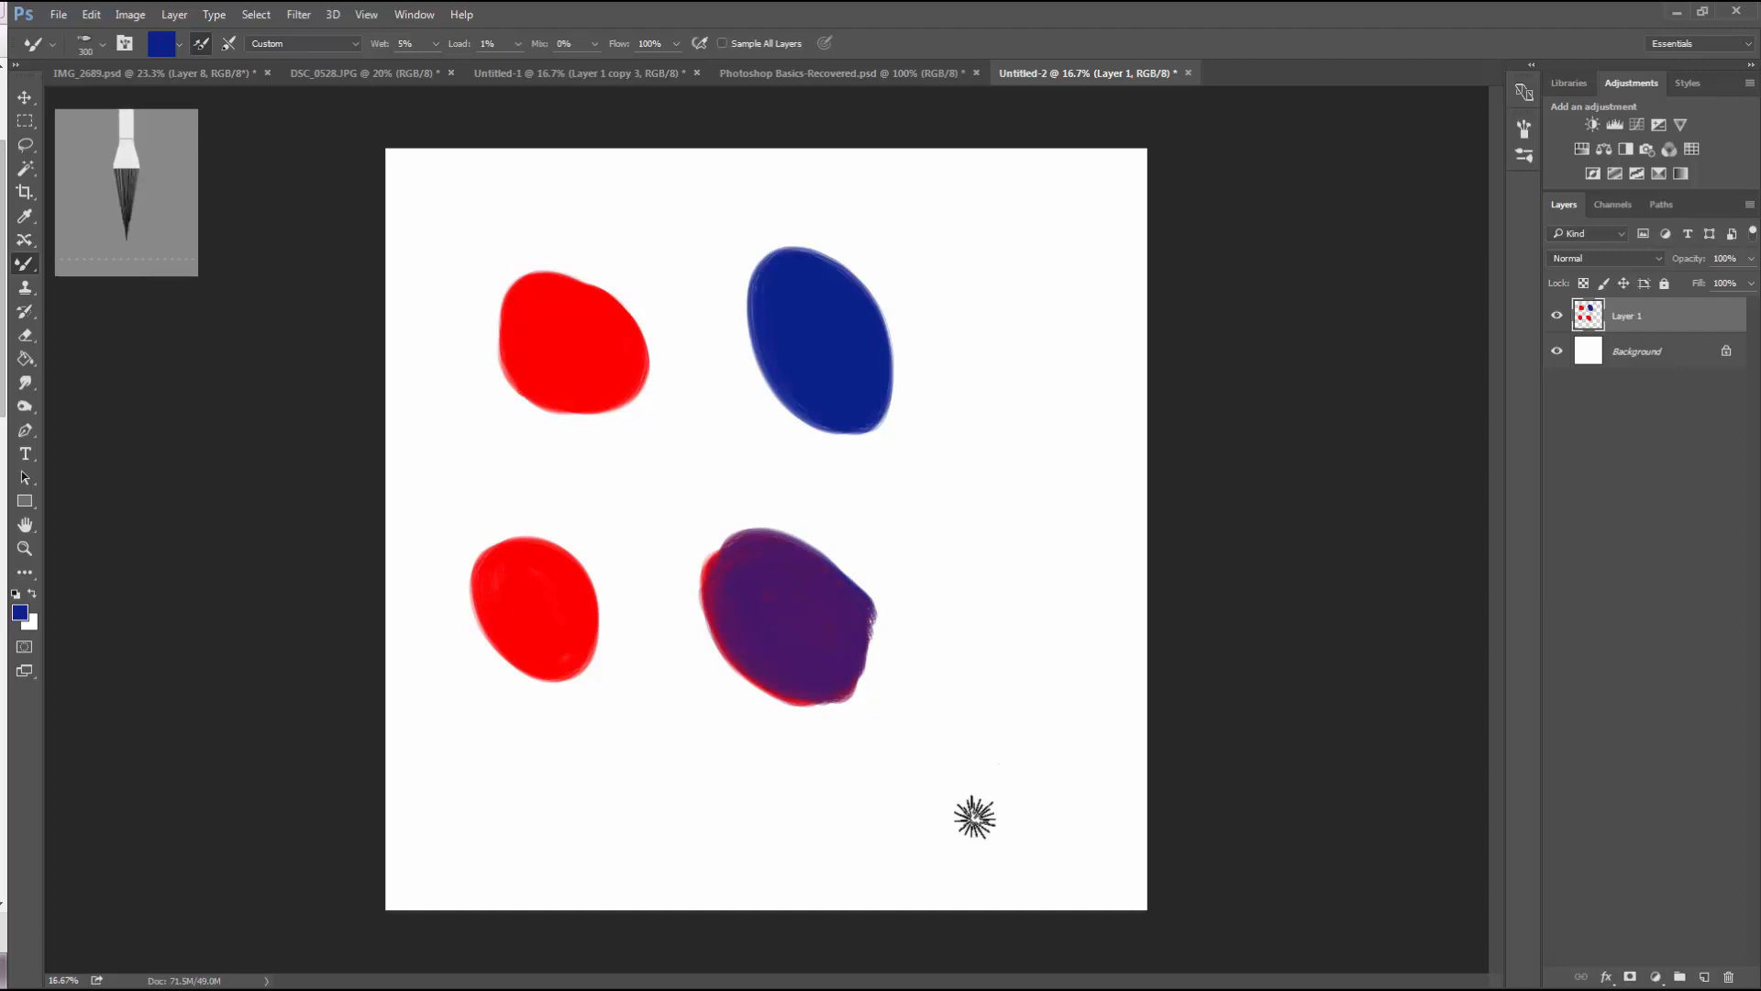
Paint a dark blue blob in the canvas's lower-right area and a stroke running diagonally below the two lower blobs
{"action": "mouse_move", "coordinate": [971, 813]}
{"action": "left_mouse_down"}
{"action": "mouse_move", "coordinate": [947, 727]}
{"action": "mouse_move", "coordinate": [963, 718]}
{"action": "mouse_move", "coordinate": [943, 749]}
{"action": "mouse_move", "coordinate": [956, 773]}
{"action": "mouse_move", "coordinate": [998, 785]}
{"action": "mouse_move", "coordinate": [1008, 747]}
{"action": "mouse_move", "coordinate": [1025, 795]}
{"action": "mouse_move", "coordinate": [1012, 758]}
{"action": "mouse_move", "coordinate": [1029, 745]}
{"action": "mouse_move", "coordinate": [1008, 826]}
{"action": "mouse_move", "coordinate": [973, 809]}
{"action": "mouse_move", "coordinate": [998, 798]}
{"action": "mouse_move", "coordinate": [1016, 766]}
{"action": "left_mouse_up"}
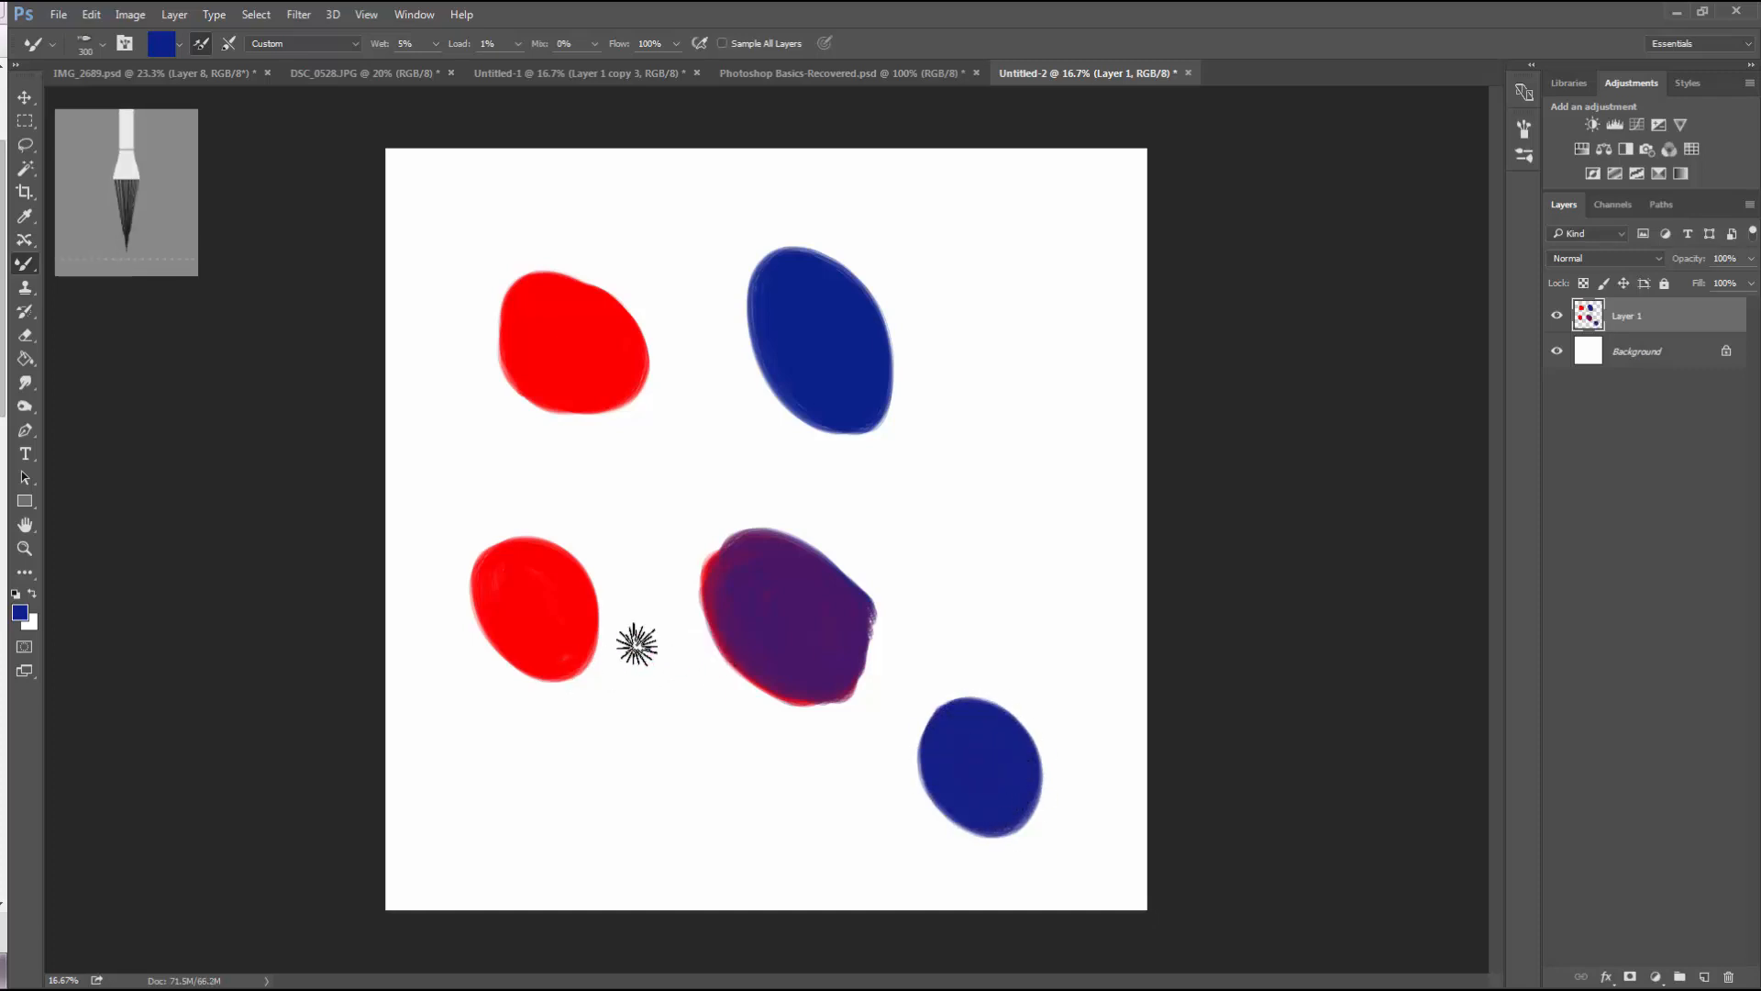
{"action": "mouse_move", "coordinate": [590, 672]}
{"action": "left_mouse_down"}
{"action": "mouse_move", "coordinate": [555, 702]}
{"action": "mouse_move", "coordinate": [580, 712]}
{"action": "mouse_move", "coordinate": [554, 698]}
{"action": "mouse_move", "coordinate": [524, 718]}
{"action": "mouse_move", "coordinate": [492, 765]}
{"action": "mouse_move", "coordinate": [506, 771]}
{"action": "mouse_move", "coordinate": [454, 798]}
{"action": "mouse_move", "coordinate": [465, 838]}
{"action": "mouse_move", "coordinate": [594, 841]}
{"action": "mouse_move", "coordinate": [629, 870]}
{"action": "mouse_move", "coordinate": [602, 873]}
{"action": "mouse_move", "coordinate": [474, 829]}
{"action": "mouse_move", "coordinate": [642, 870]}
{"action": "mouse_move", "coordinate": [731, 849]}
{"action": "mouse_move", "coordinate": [618, 864]}
{"action": "mouse_move", "coordinate": [765, 860]}
{"action": "mouse_move", "coordinate": [520, 857]}
{"action": "mouse_move", "coordinate": [489, 772]}
{"action": "mouse_move", "coordinate": [508, 824]}
{"action": "mouse_move", "coordinate": [644, 834]}
{"action": "mouse_move", "coordinate": [767, 850]}
{"action": "left_mouse_up"}
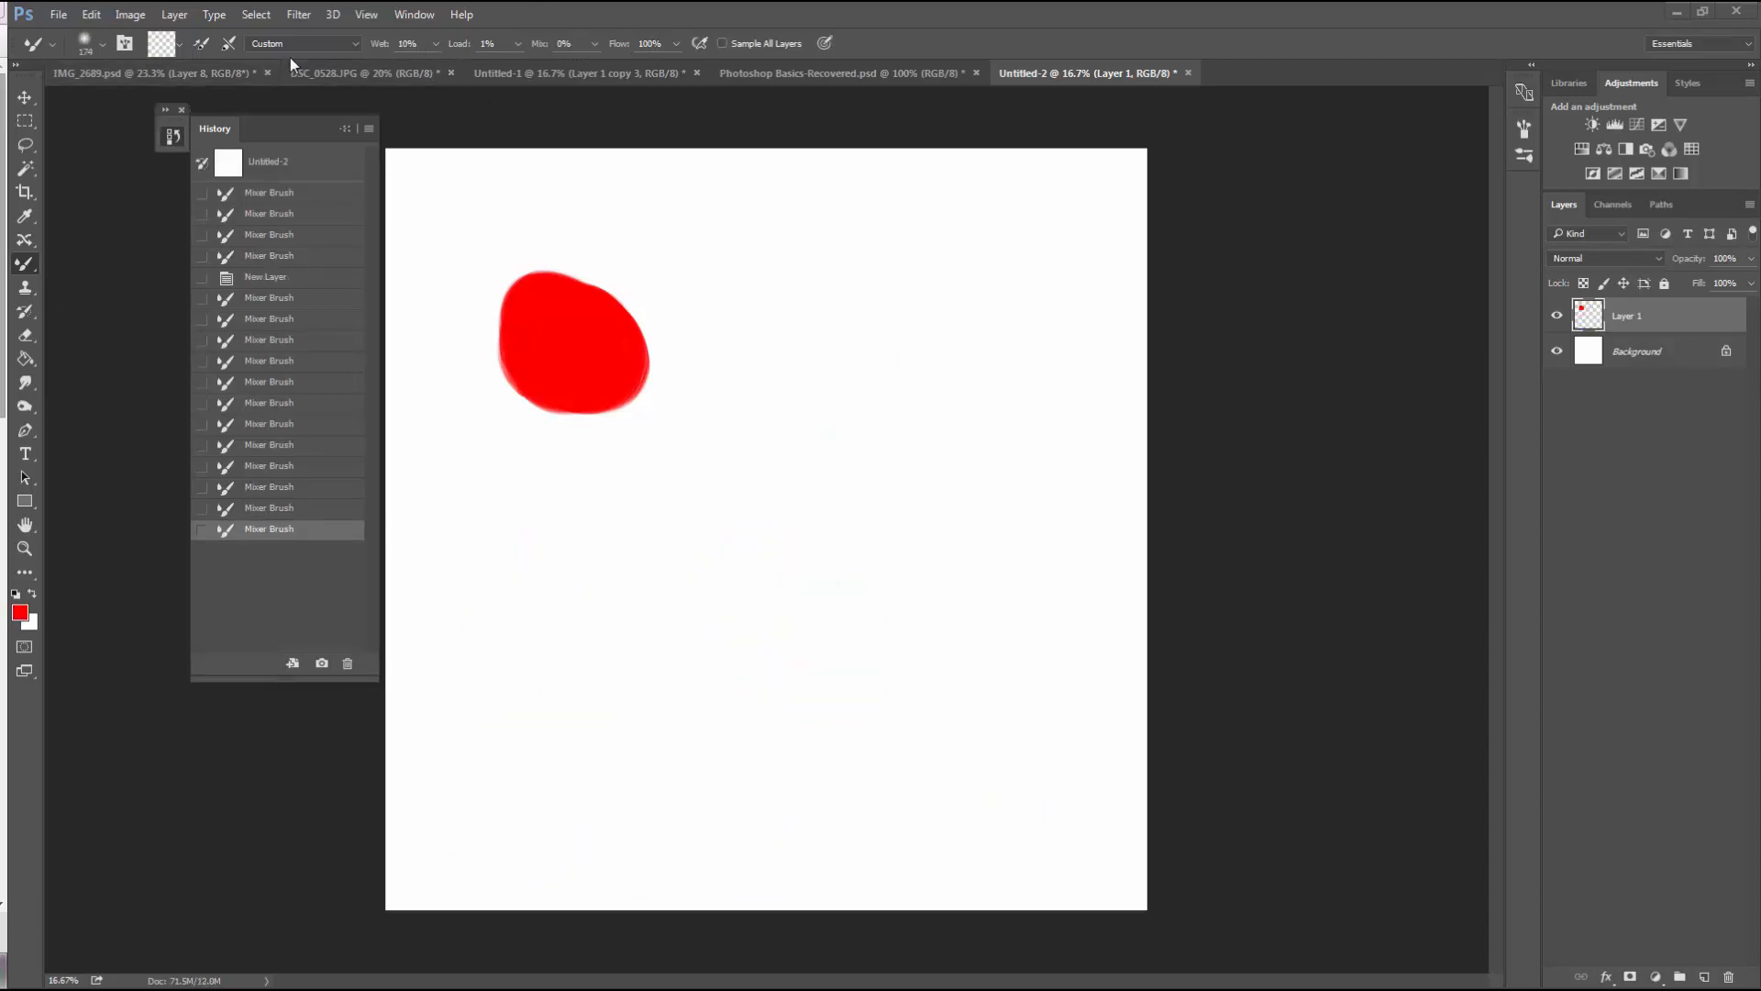
Choose the Custom blending preset and smear the red blob's paint diagonally down to the right at 10% Wet
{"action": "left_click", "coordinate": [315, 46]}
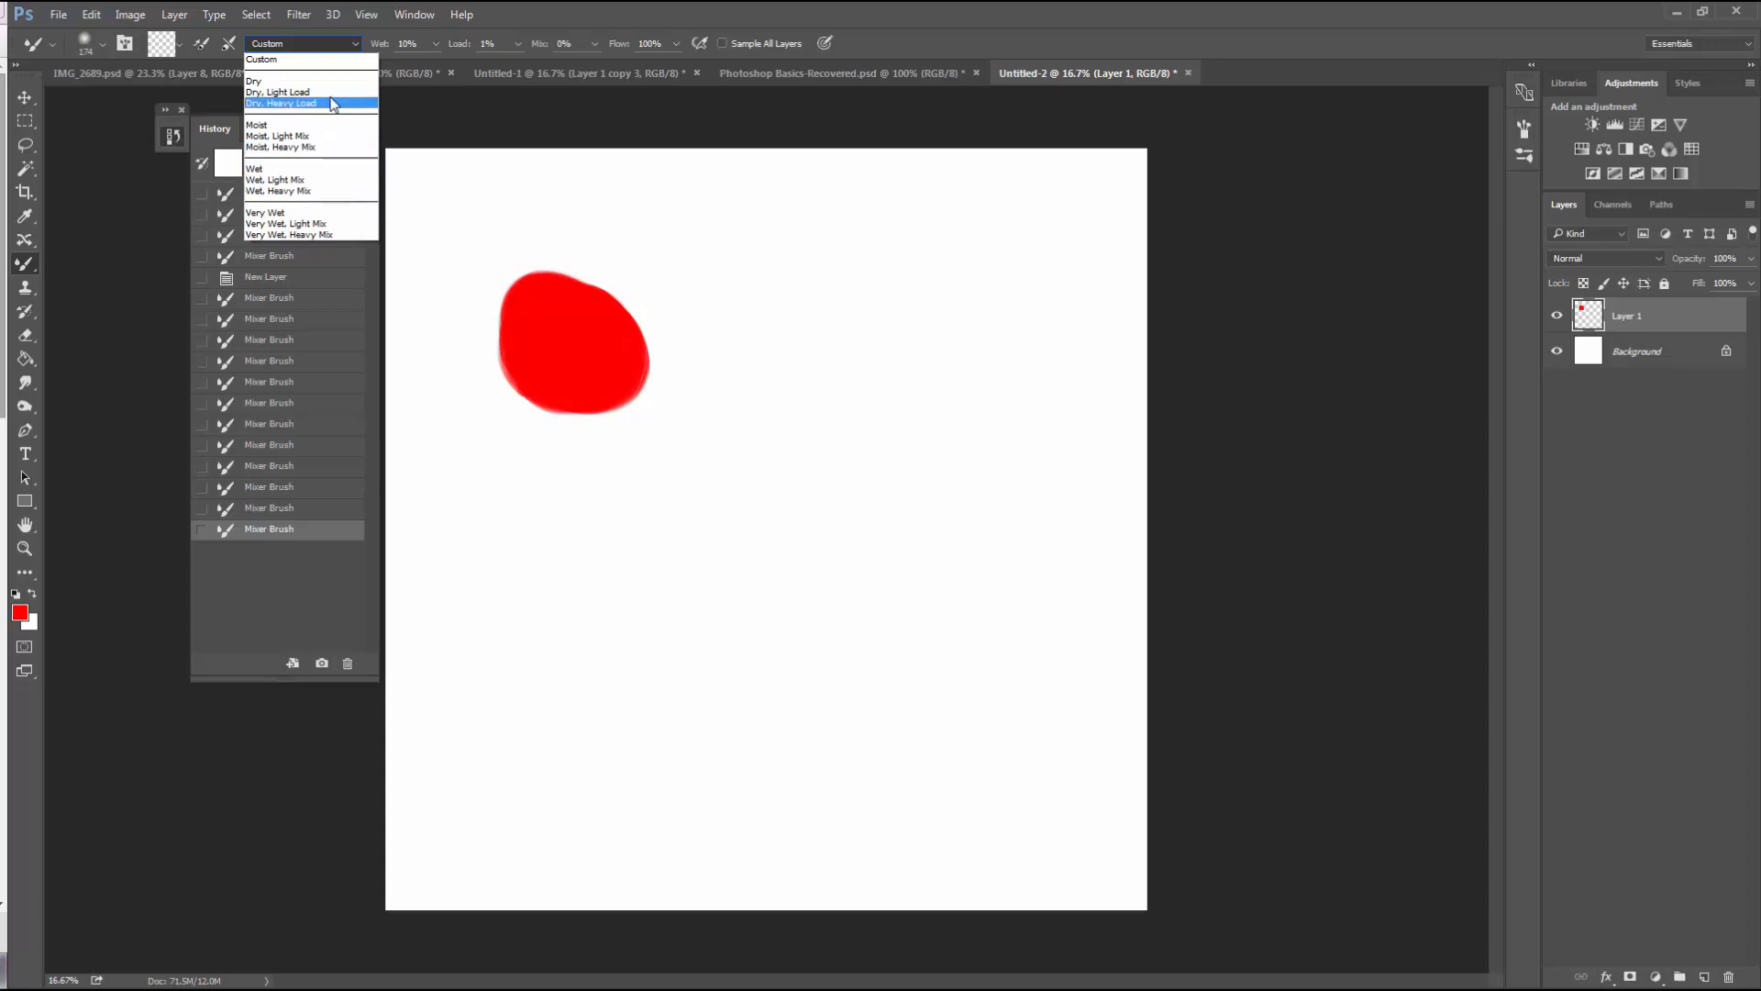
{"action": "left_click", "coordinate": [274, 60]}
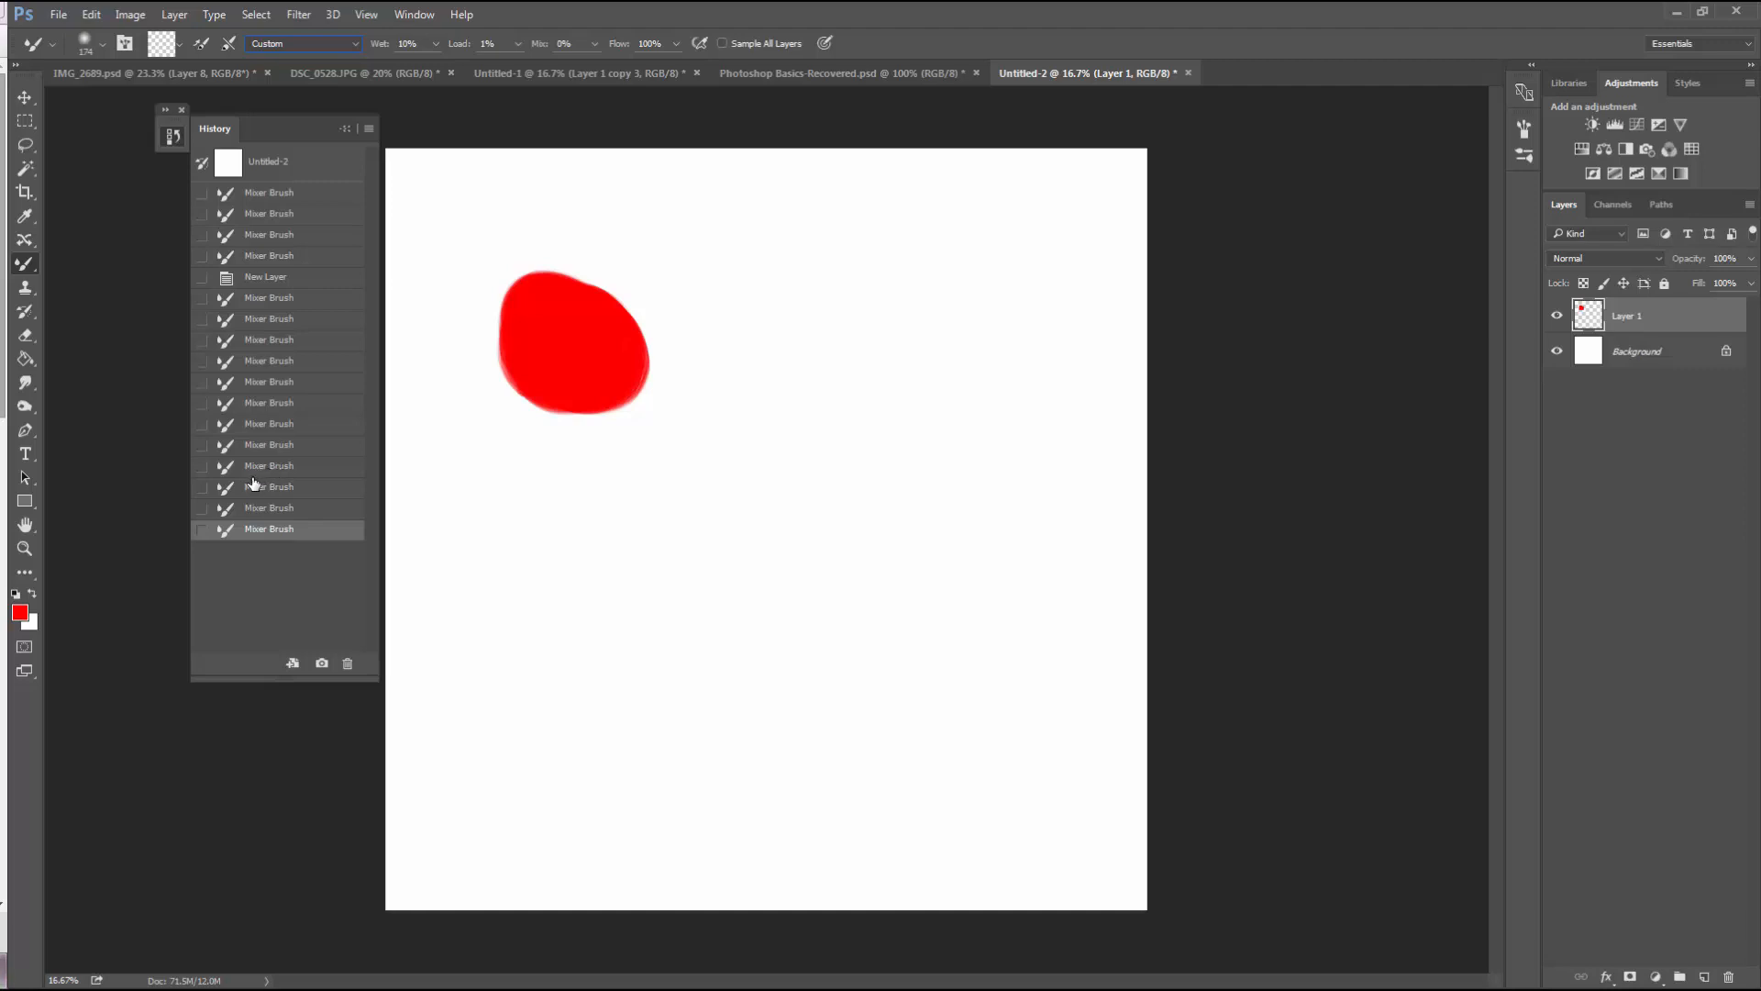
{"action": "left_click_drag", "start_coordinate": [571, 361], "coordinate": [944, 664]}
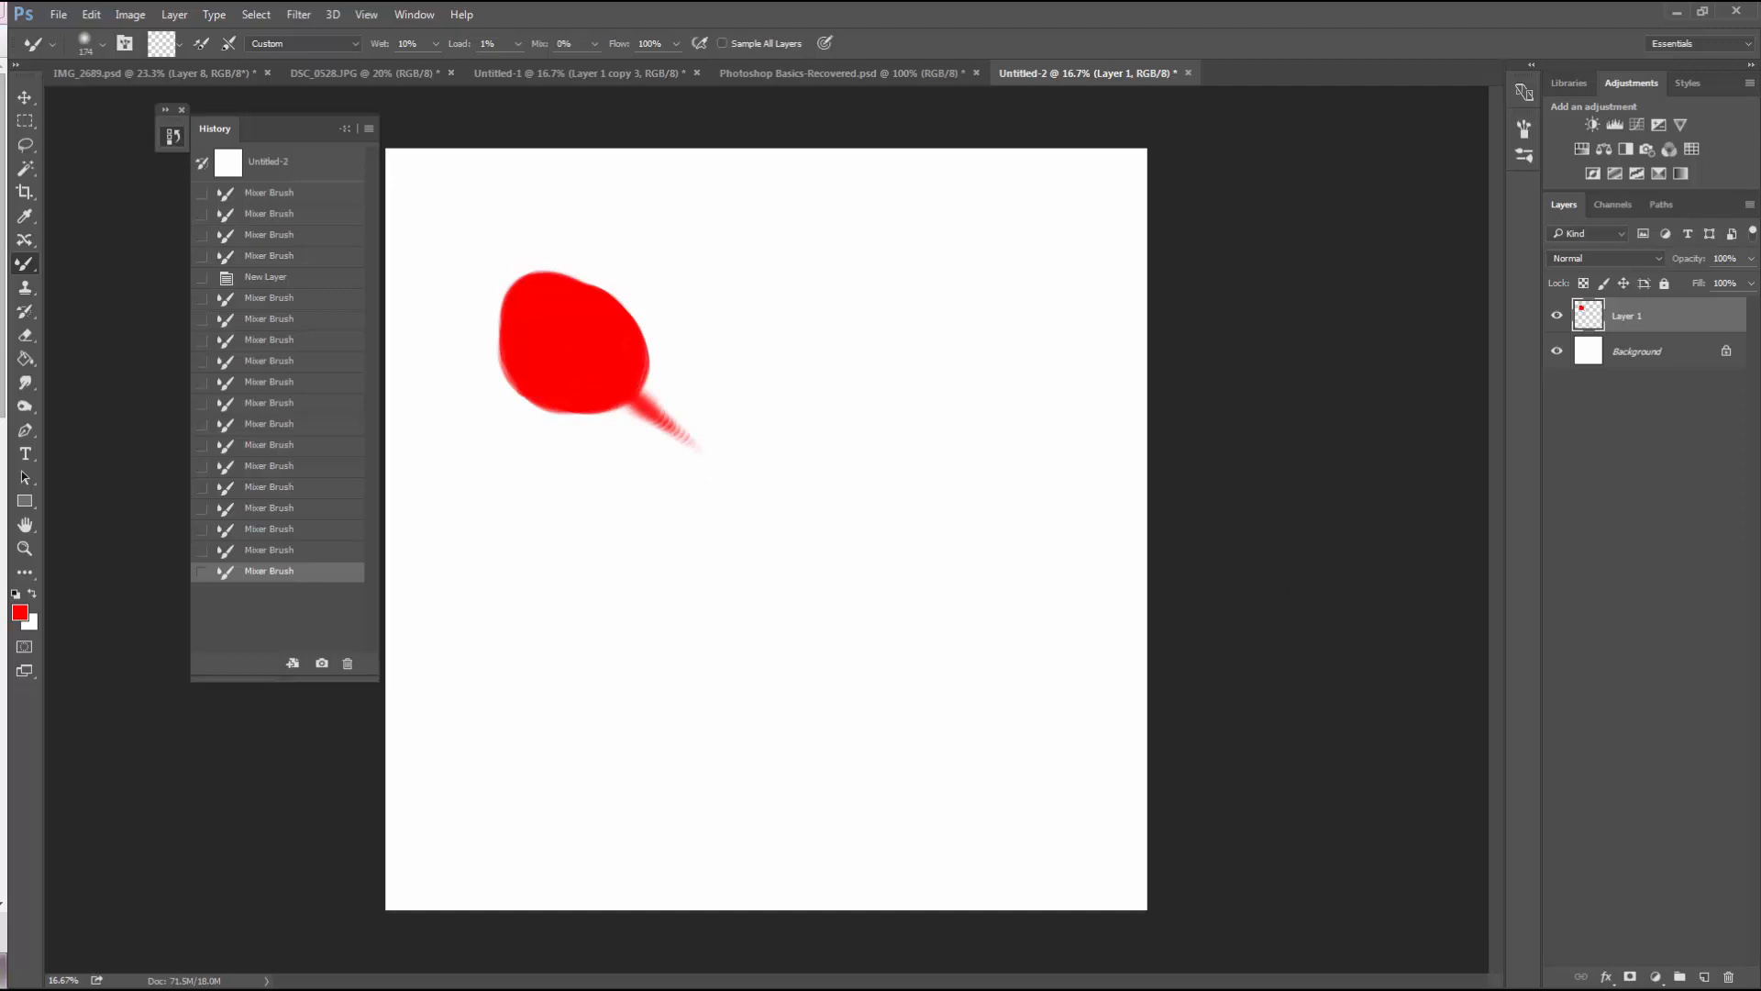
Set the Mixer Brush's Wet value to 50% and smear red paint out of the blob in long diagonal strokes
{"action": "left_click", "coordinate": [422, 44]}
{"action": "type", "text": "50"}
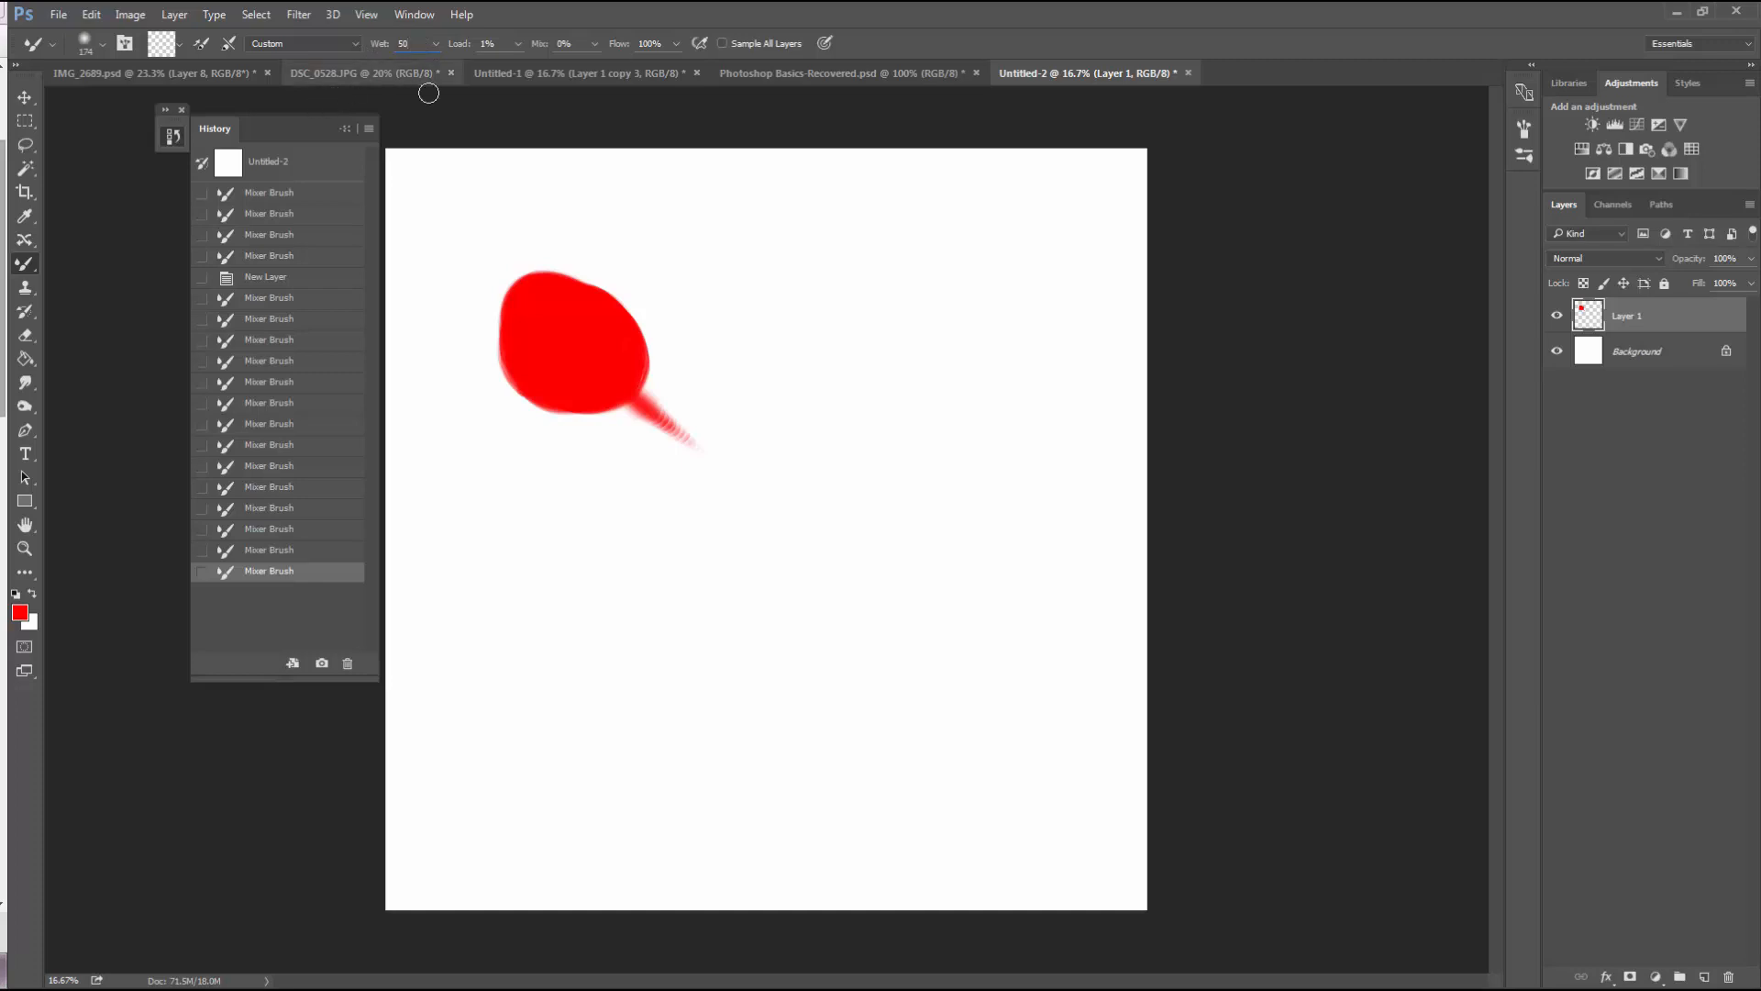
{"action": "left_click", "coordinate": [482, 119]}
{"action": "key", "text": "Return"}
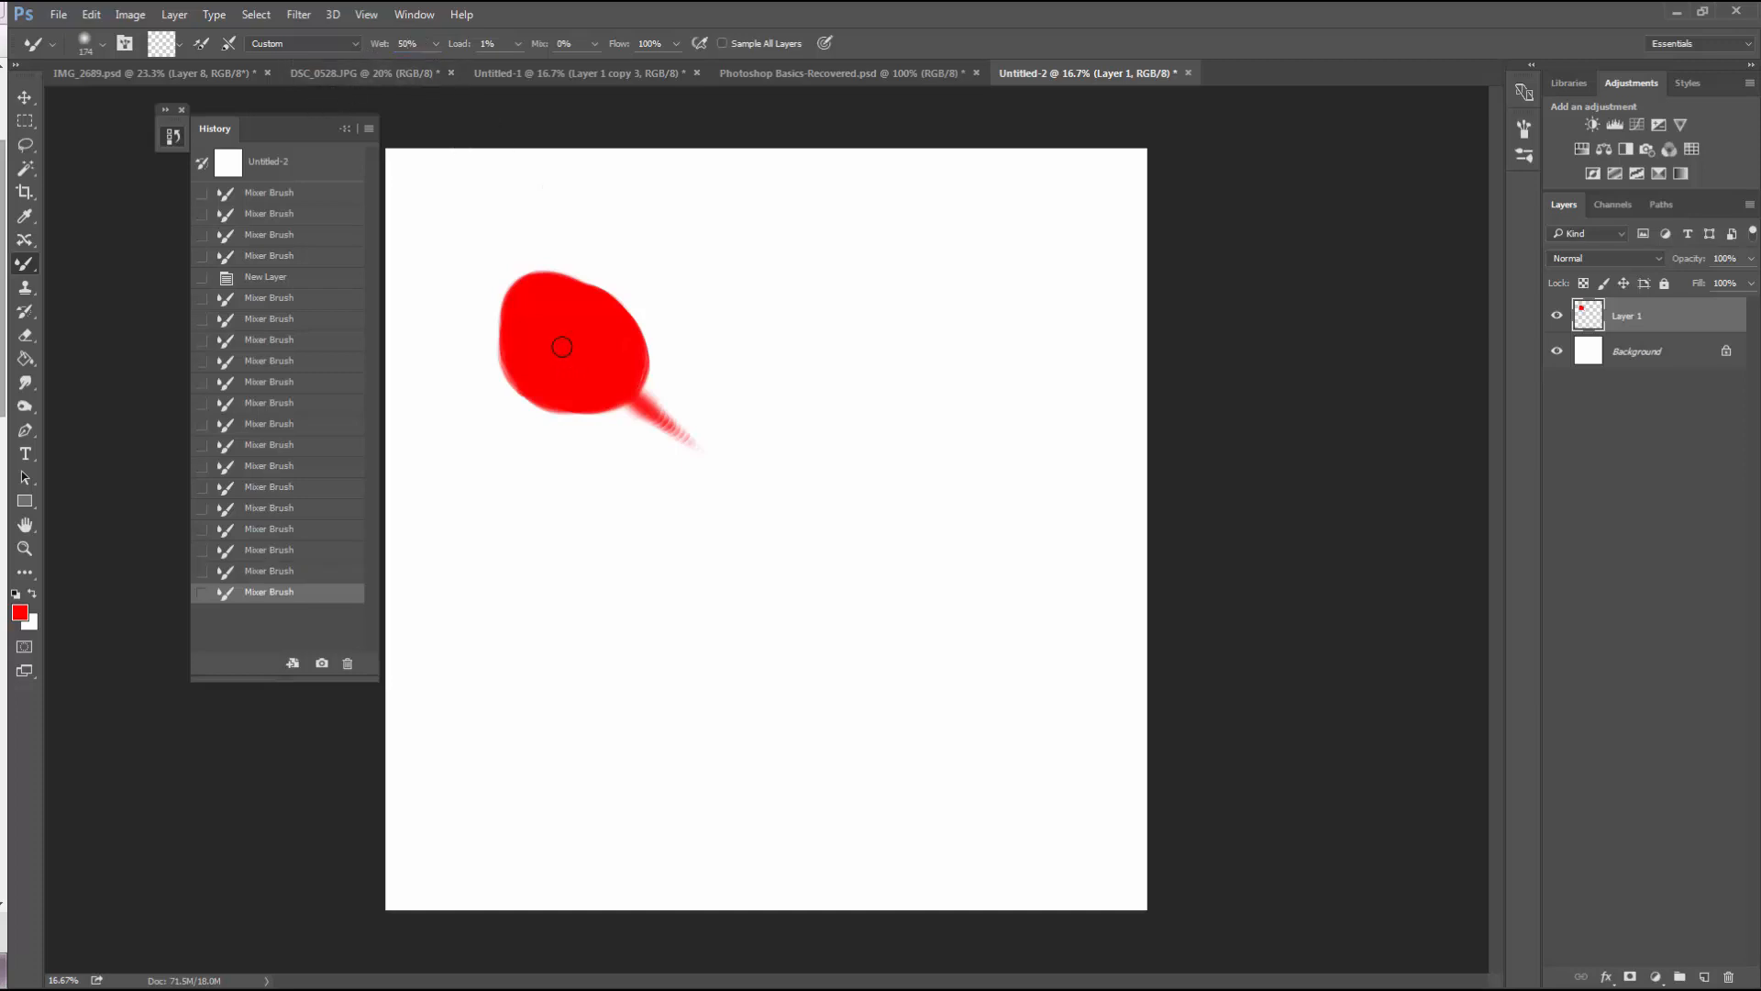
{"action": "left_click_drag", "start_coordinate": [562, 342], "coordinate": [687, 538]}
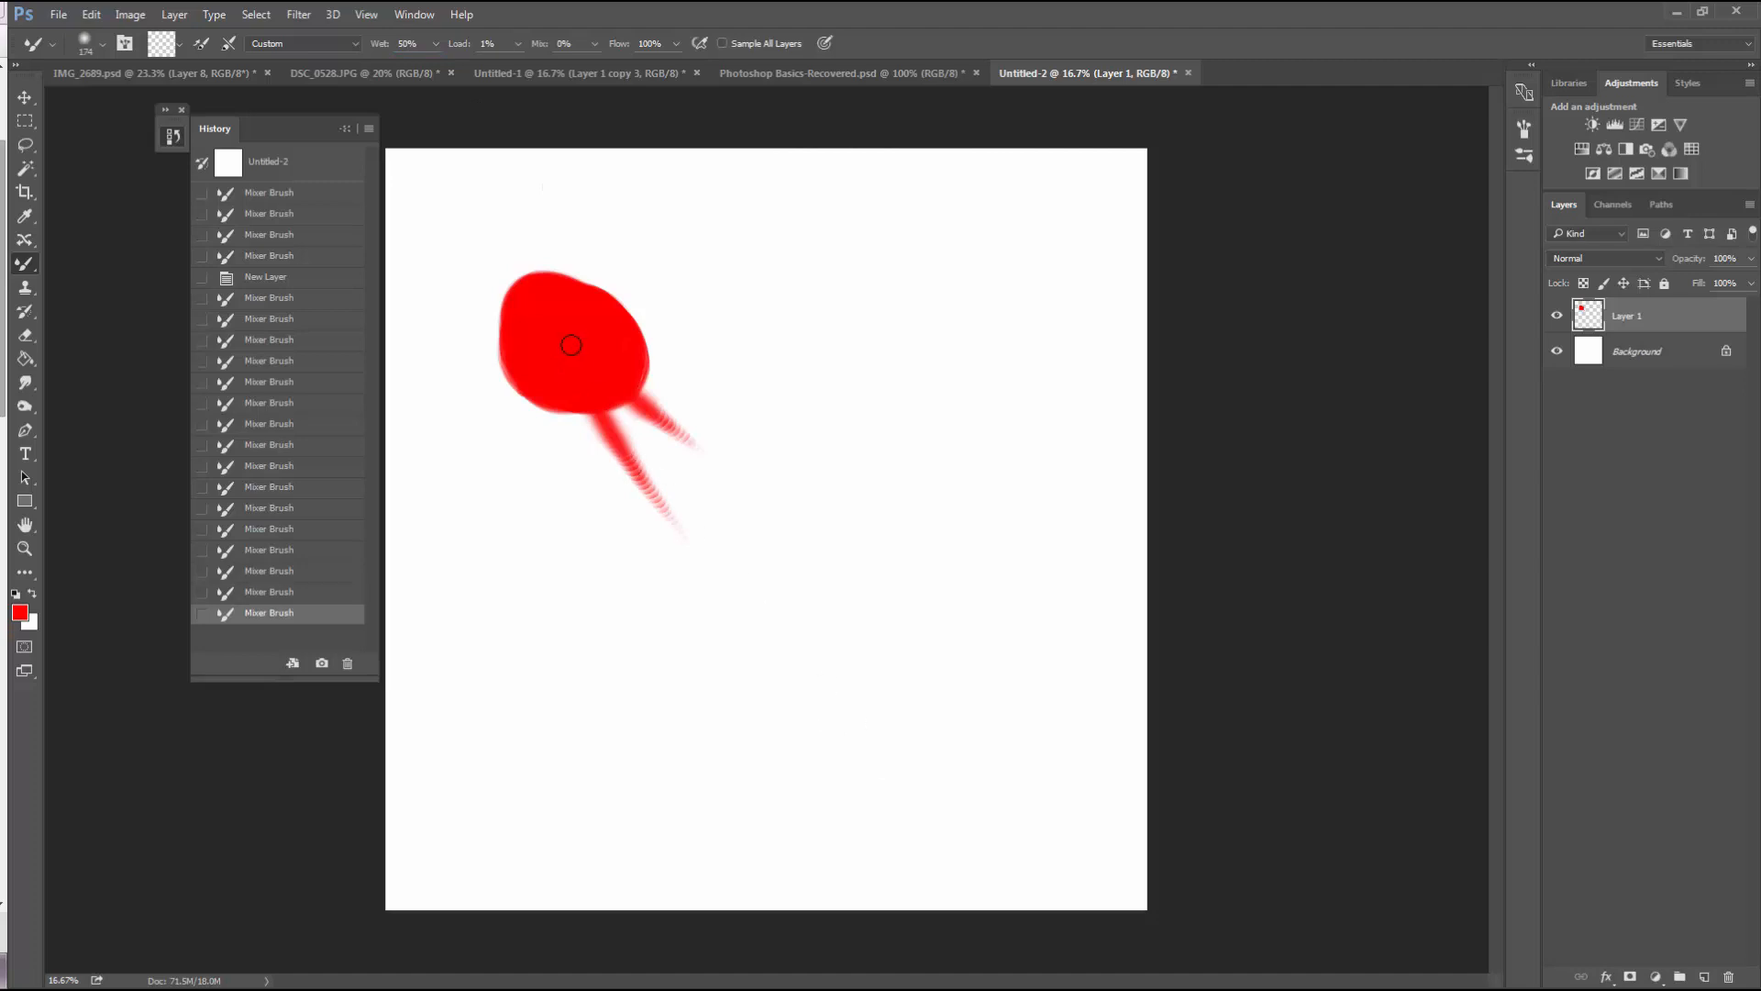
{"action": "left_click_drag", "start_coordinate": [569, 343], "coordinate": [755, 668]}
{"action": "left_click_drag", "start_coordinate": [553, 331], "coordinate": [828, 769]}
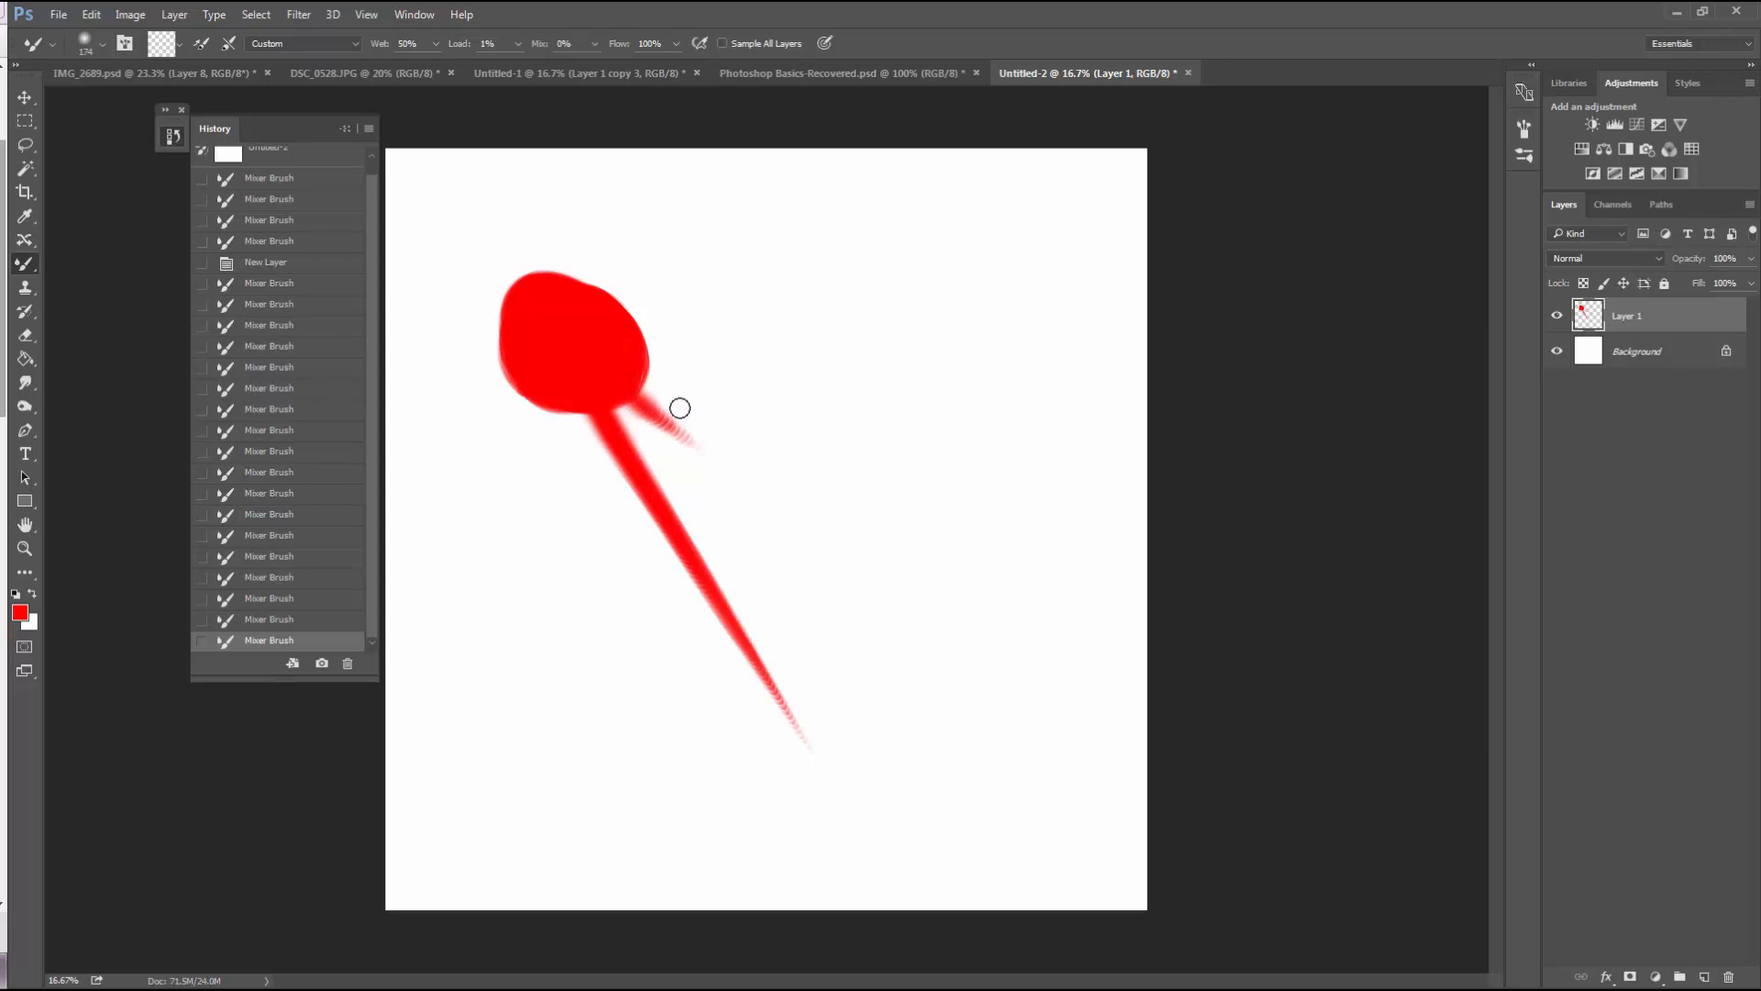
Set the brush tip's spacing to 1% and smear red paint out from the blob's right side
{"action": "left_click", "coordinate": [413, 15]}
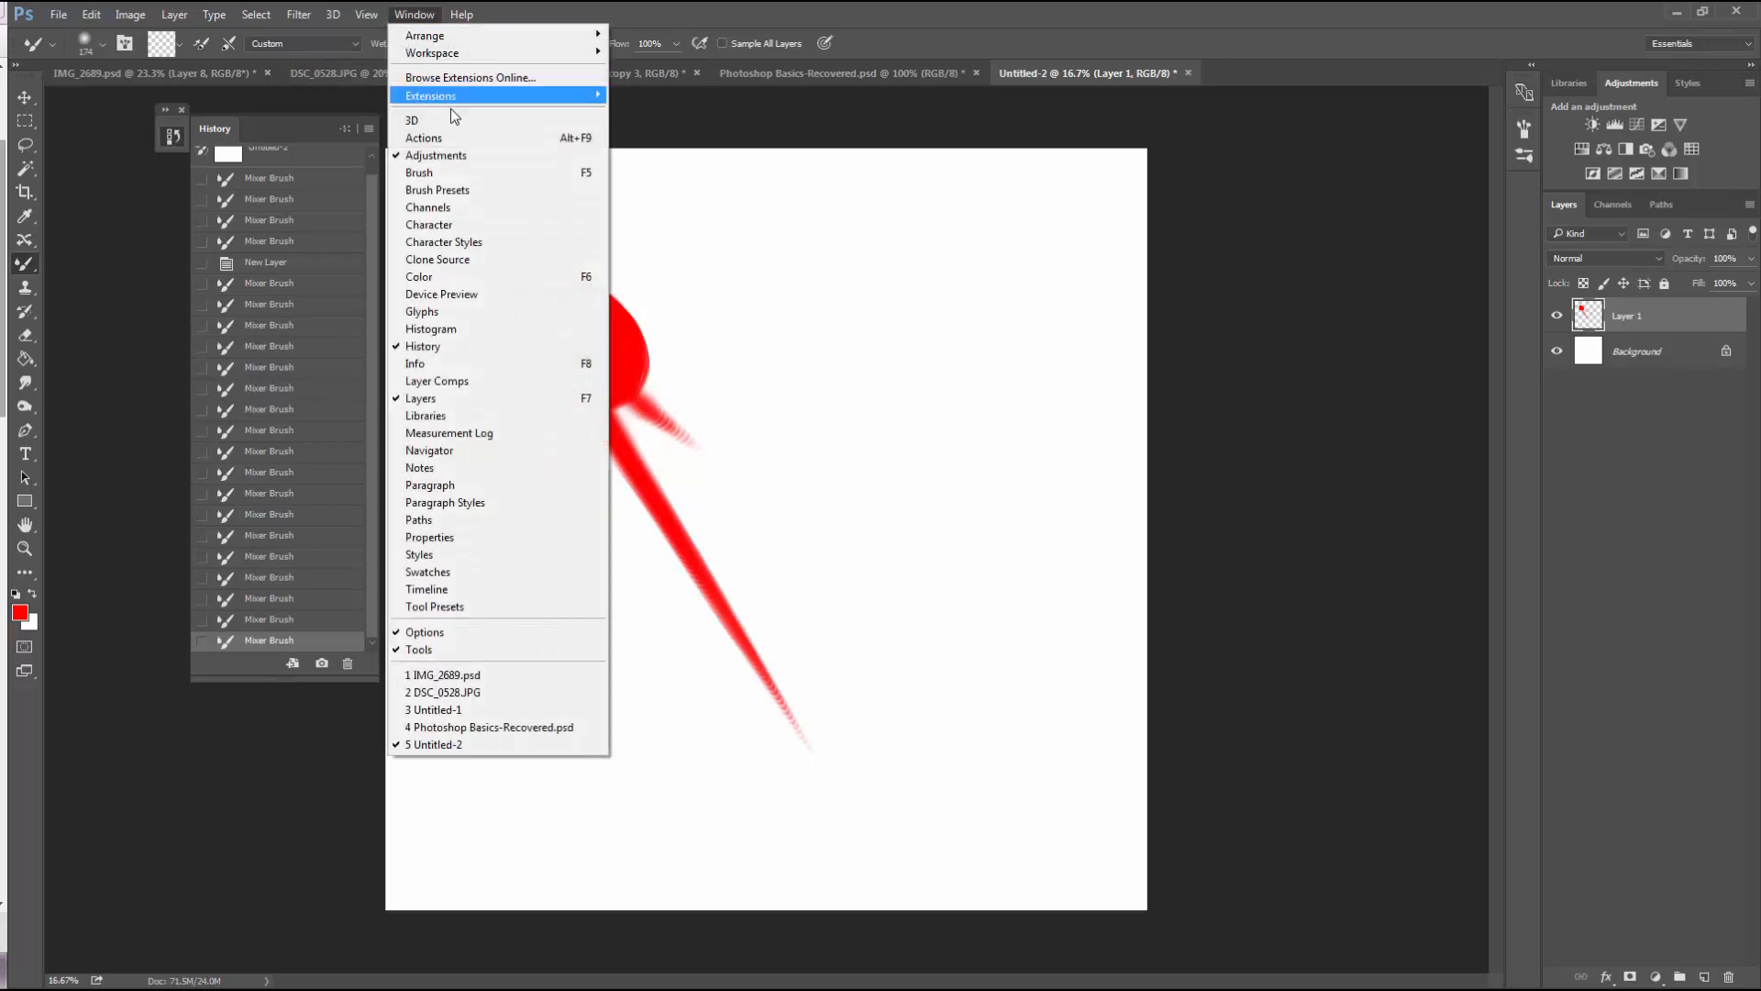
{"action": "left_click", "coordinate": [504, 172]}
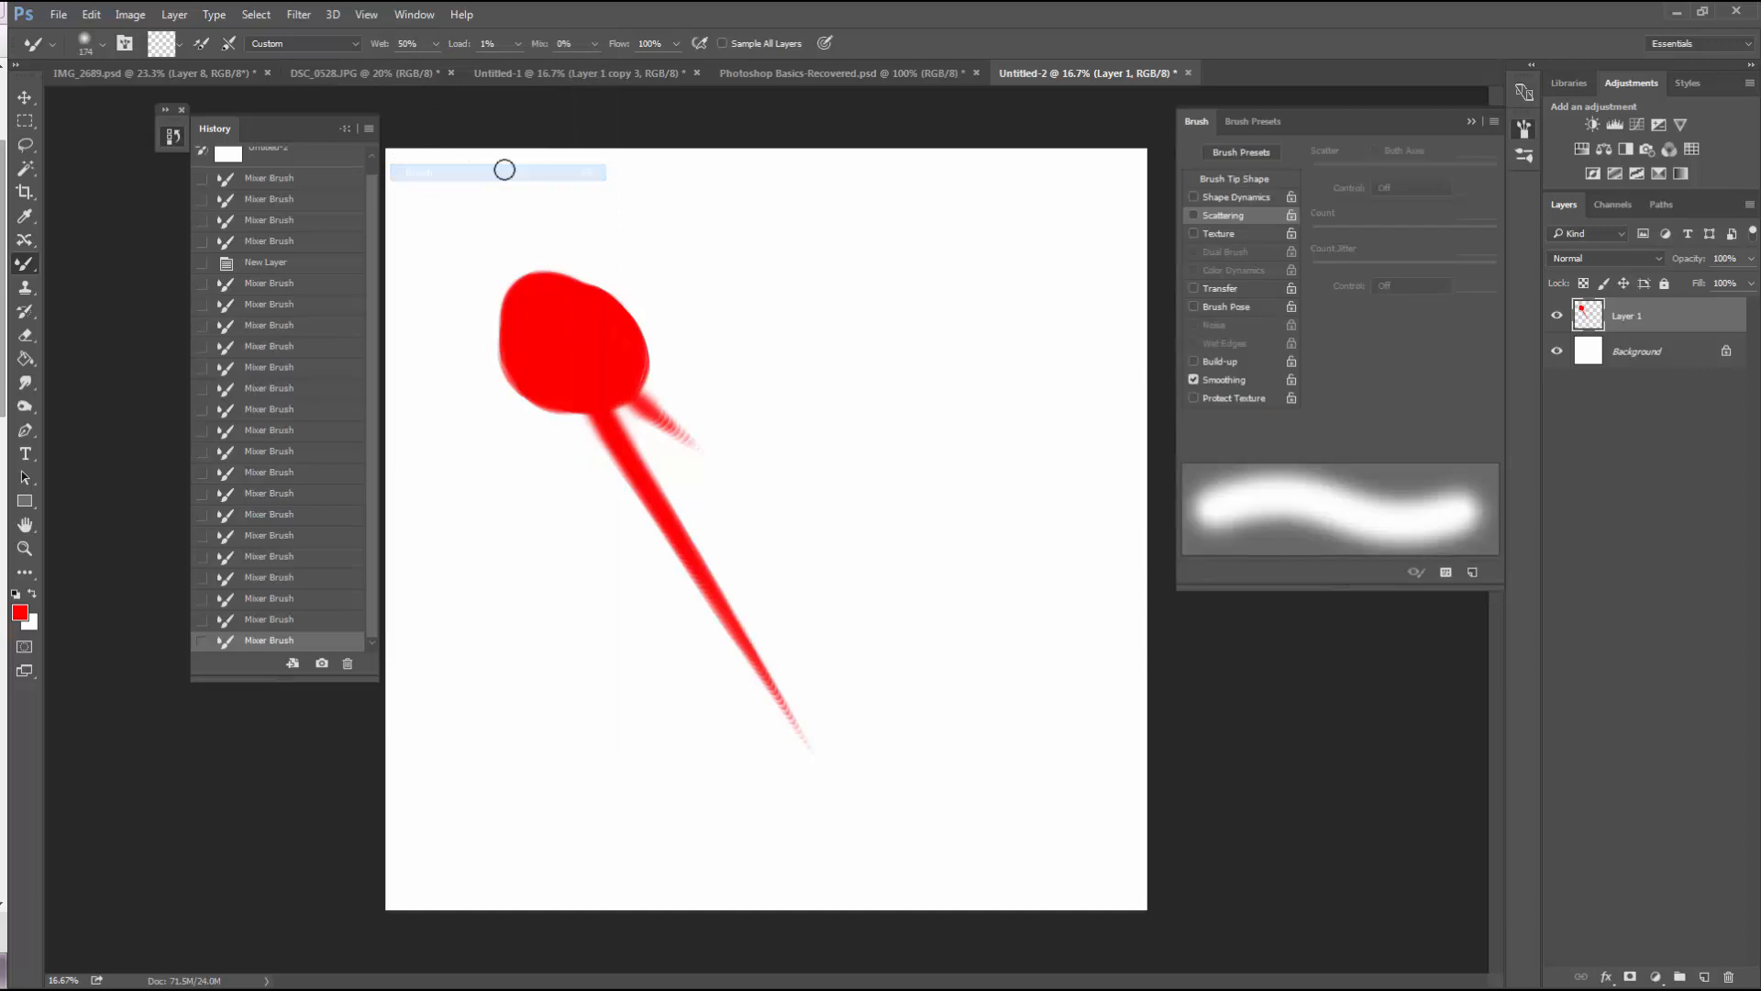
{"action": "left_click", "coordinate": [1234, 179]}
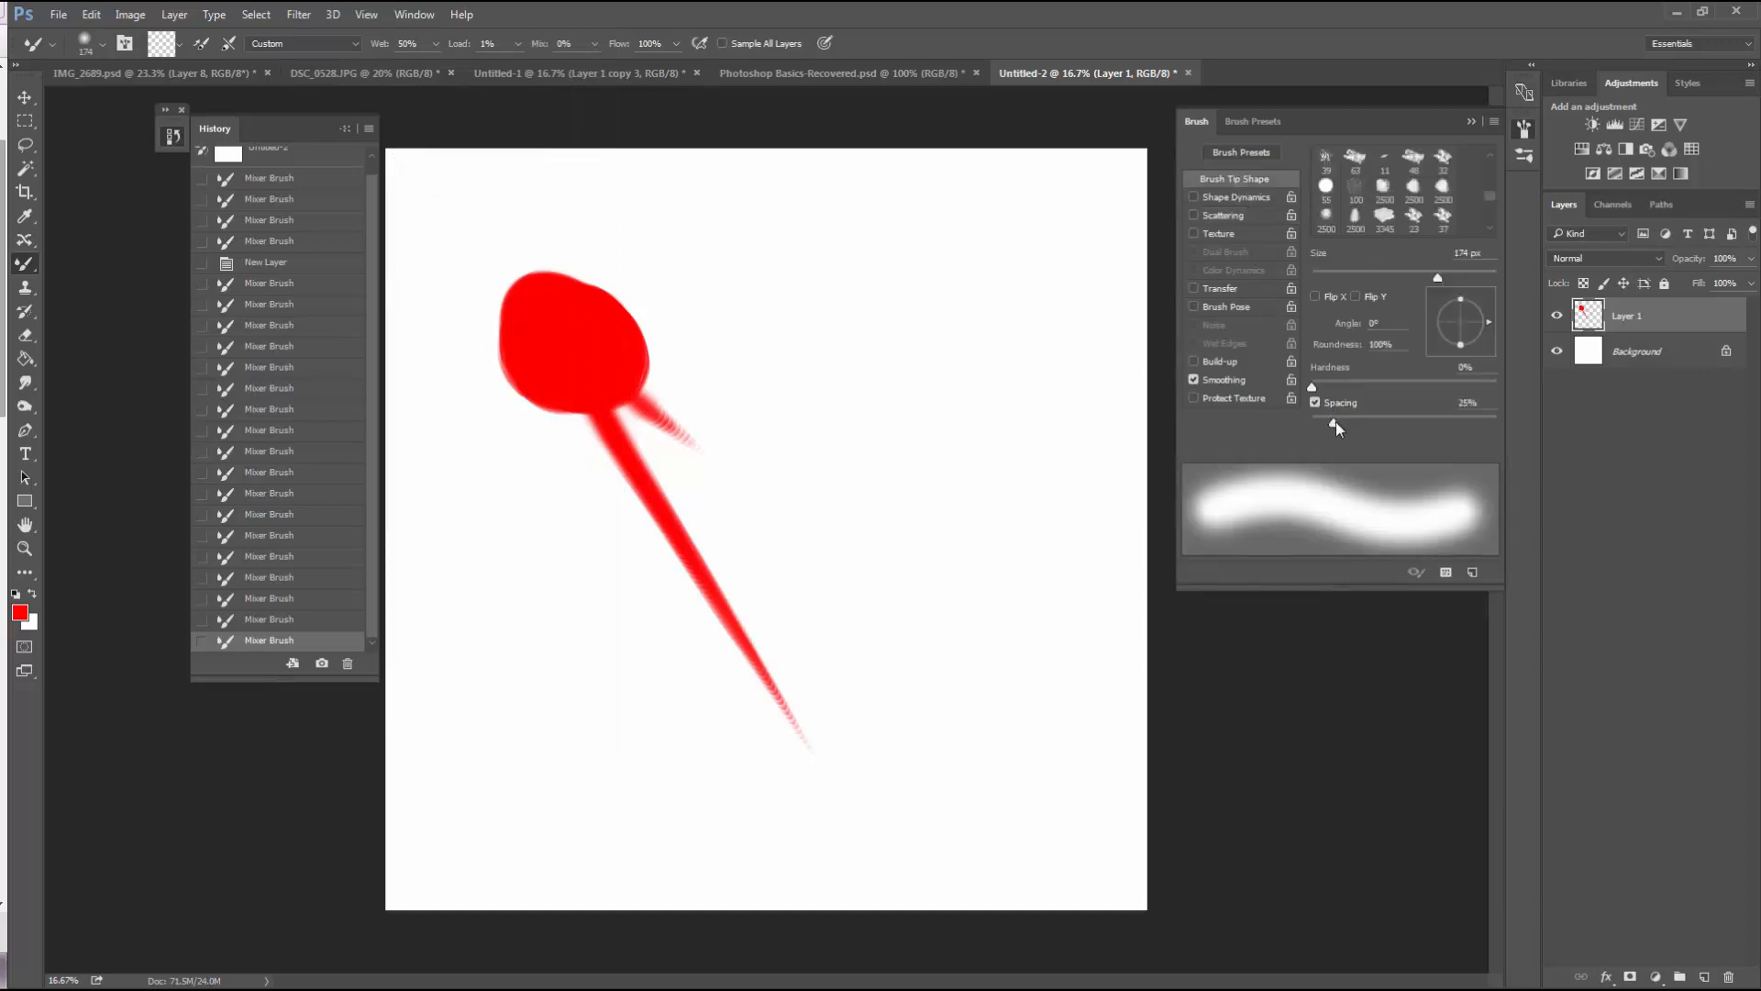
{"action": "left_click_drag", "start_coordinate": [1335, 421], "coordinate": [1284, 428]}
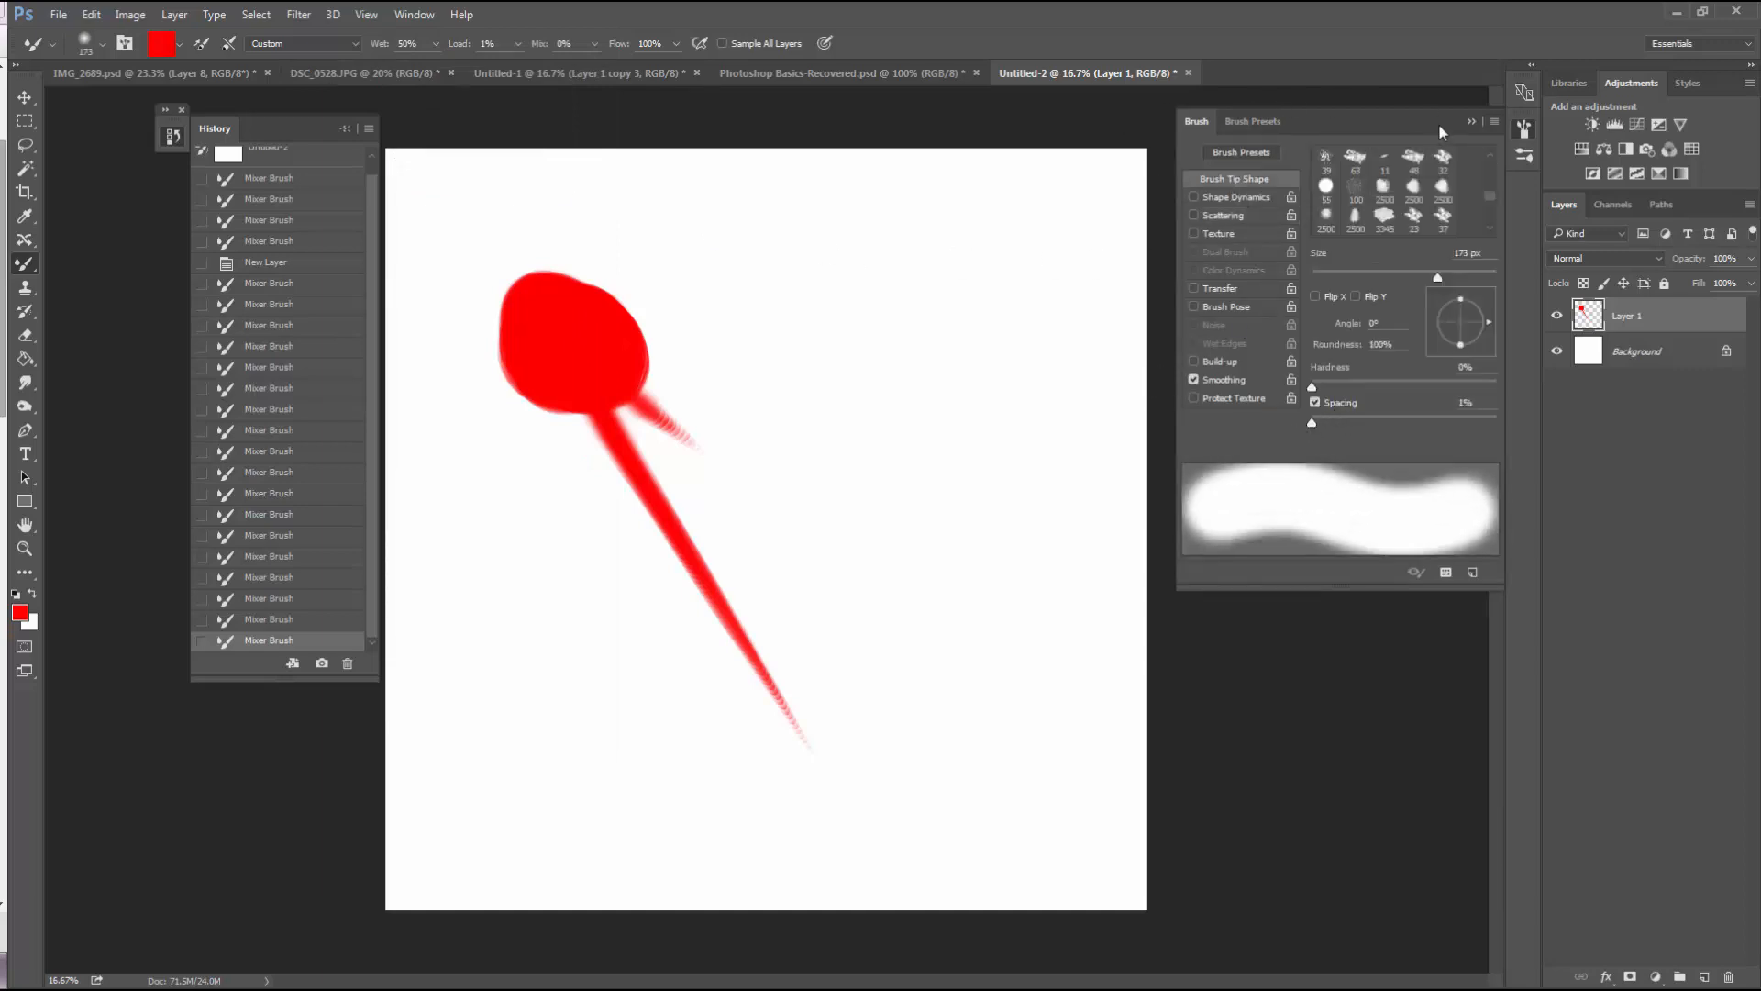
{"action": "left_click", "coordinate": [1470, 122]}
{"action": "mouse_move", "coordinate": [573, 326]}
{"action": "left_mouse_down"}
{"action": "mouse_move", "coordinate": [720, 396]}
{"action": "mouse_move", "coordinate": [961, 560]}
{"action": "left_mouse_up"}
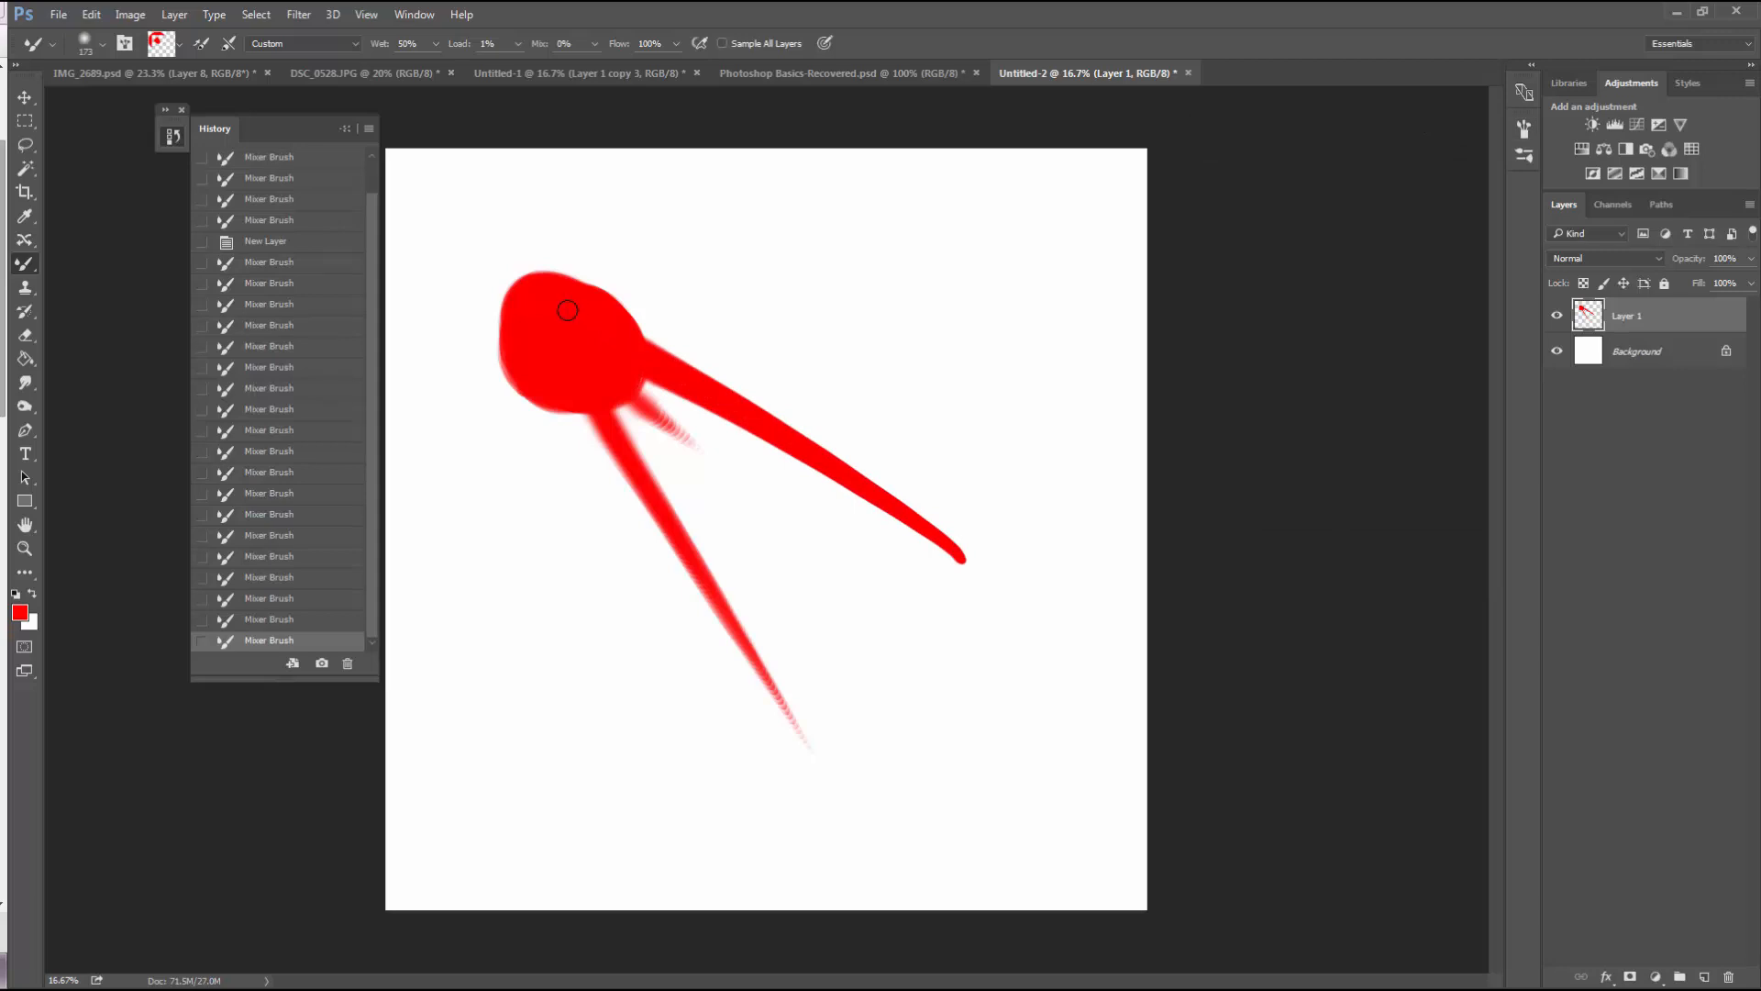
{"action": "left_click_drag", "start_coordinate": [568, 311], "coordinate": [653, 315]}
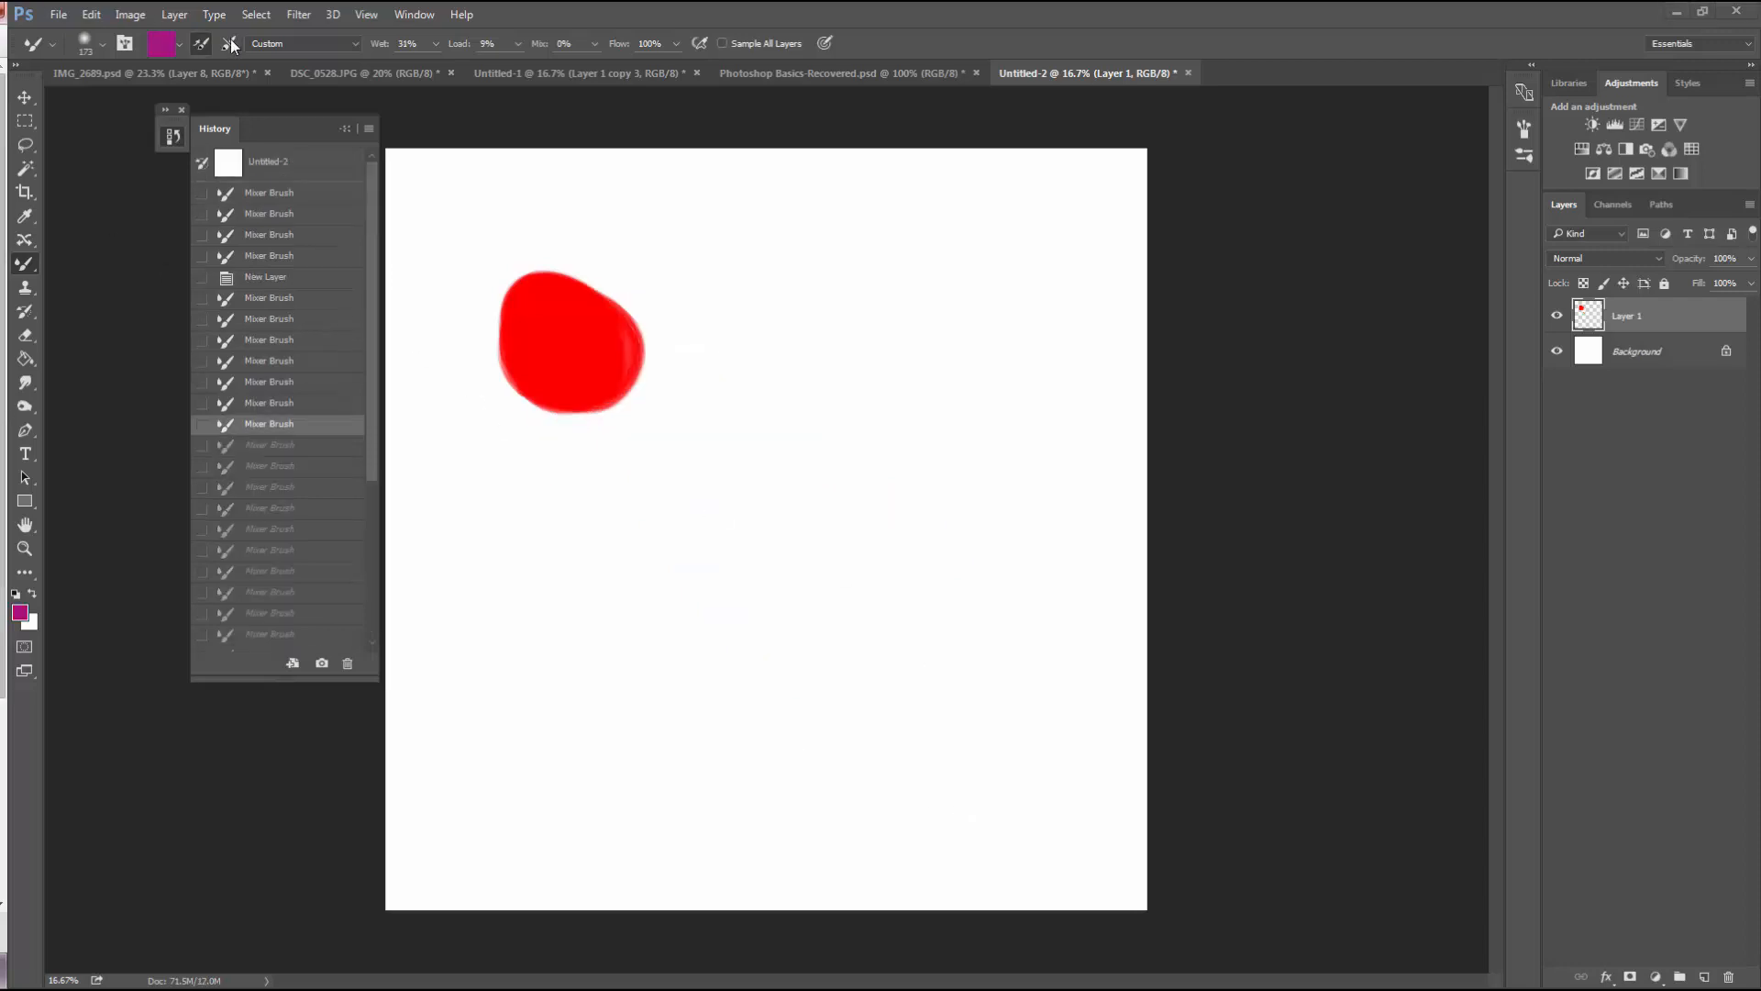
Set Wet to 0% and paint a short magenta zigzag patch in the canvas's upper-right corner
{"action": "left_click", "coordinate": [436, 46]}
{"action": "left_click_drag", "start_coordinate": [409, 68], "coordinate": [403, 69]}
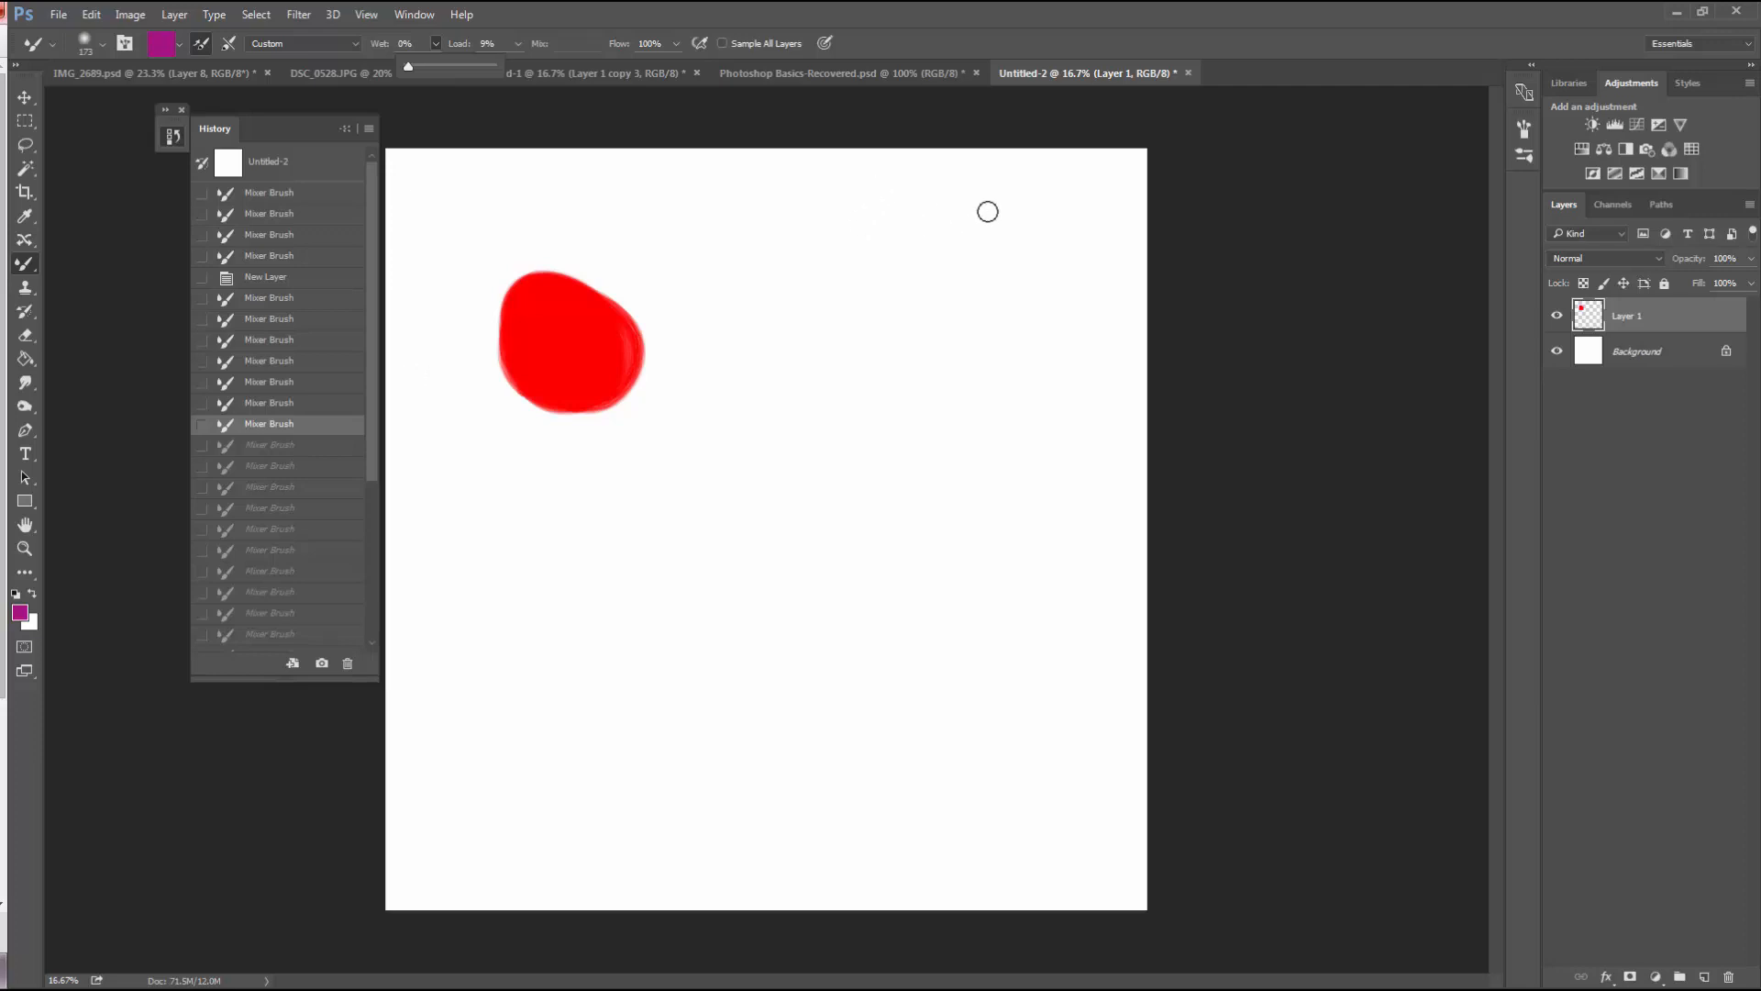
{"action": "mouse_move", "coordinate": [1023, 193]}
{"action": "left_mouse_down"}
{"action": "mouse_move", "coordinate": [1053, 264]}
{"action": "mouse_move", "coordinate": [979, 315]}
{"action": "left_mouse_up"}
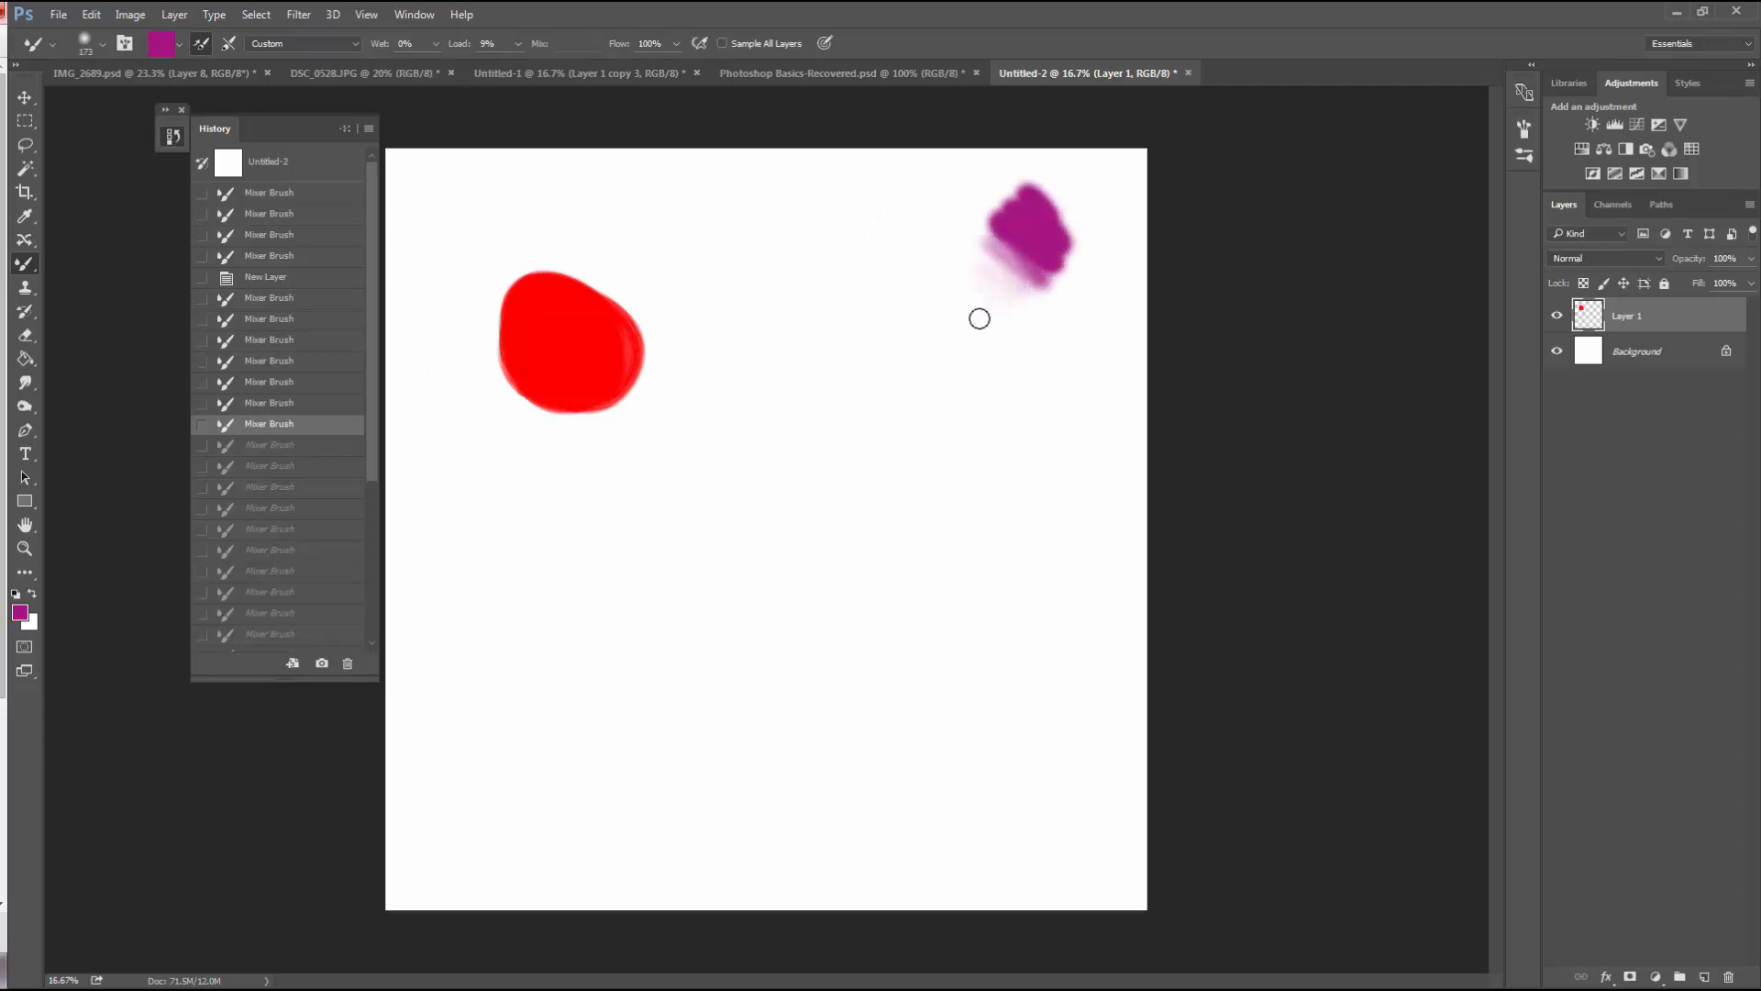
{"action": "left_click_drag", "start_coordinate": [916, 676], "coordinate": [944, 720]}
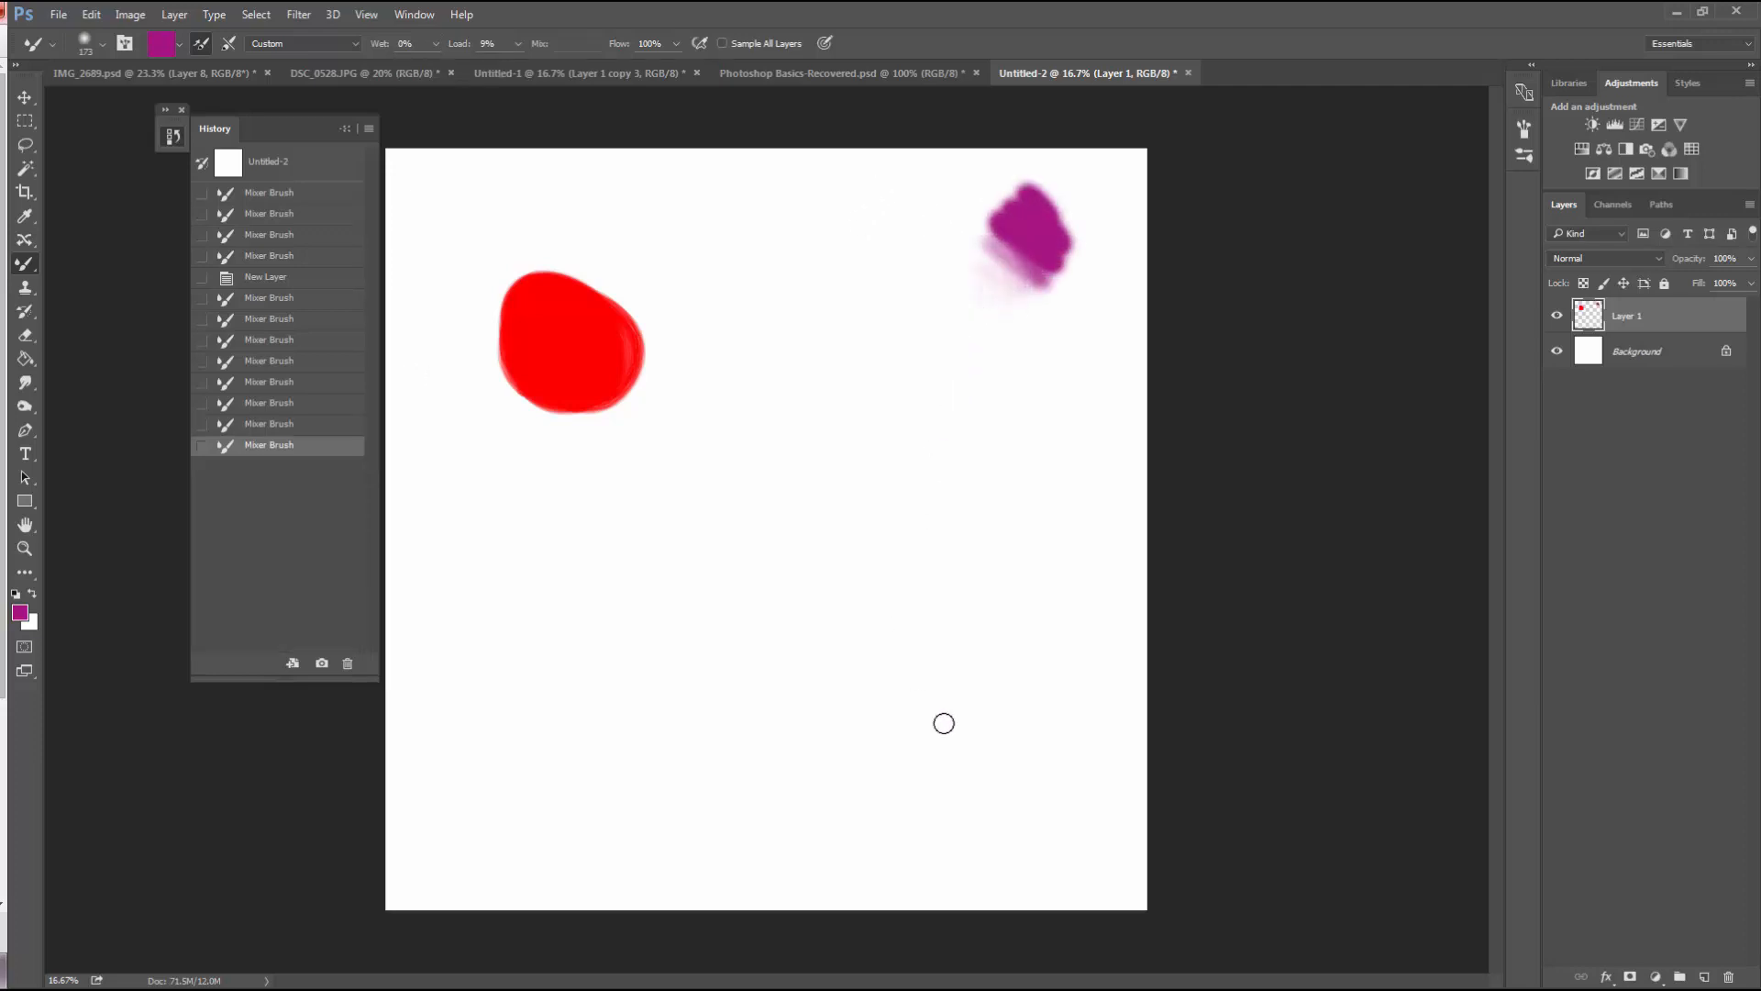
Raise Load to 84% and paint a longer diagonal magenta zigzag between the red blob and the short patch
{"action": "left_click", "coordinate": [517, 43]}
{"action": "left_click", "coordinate": [550, 66]}
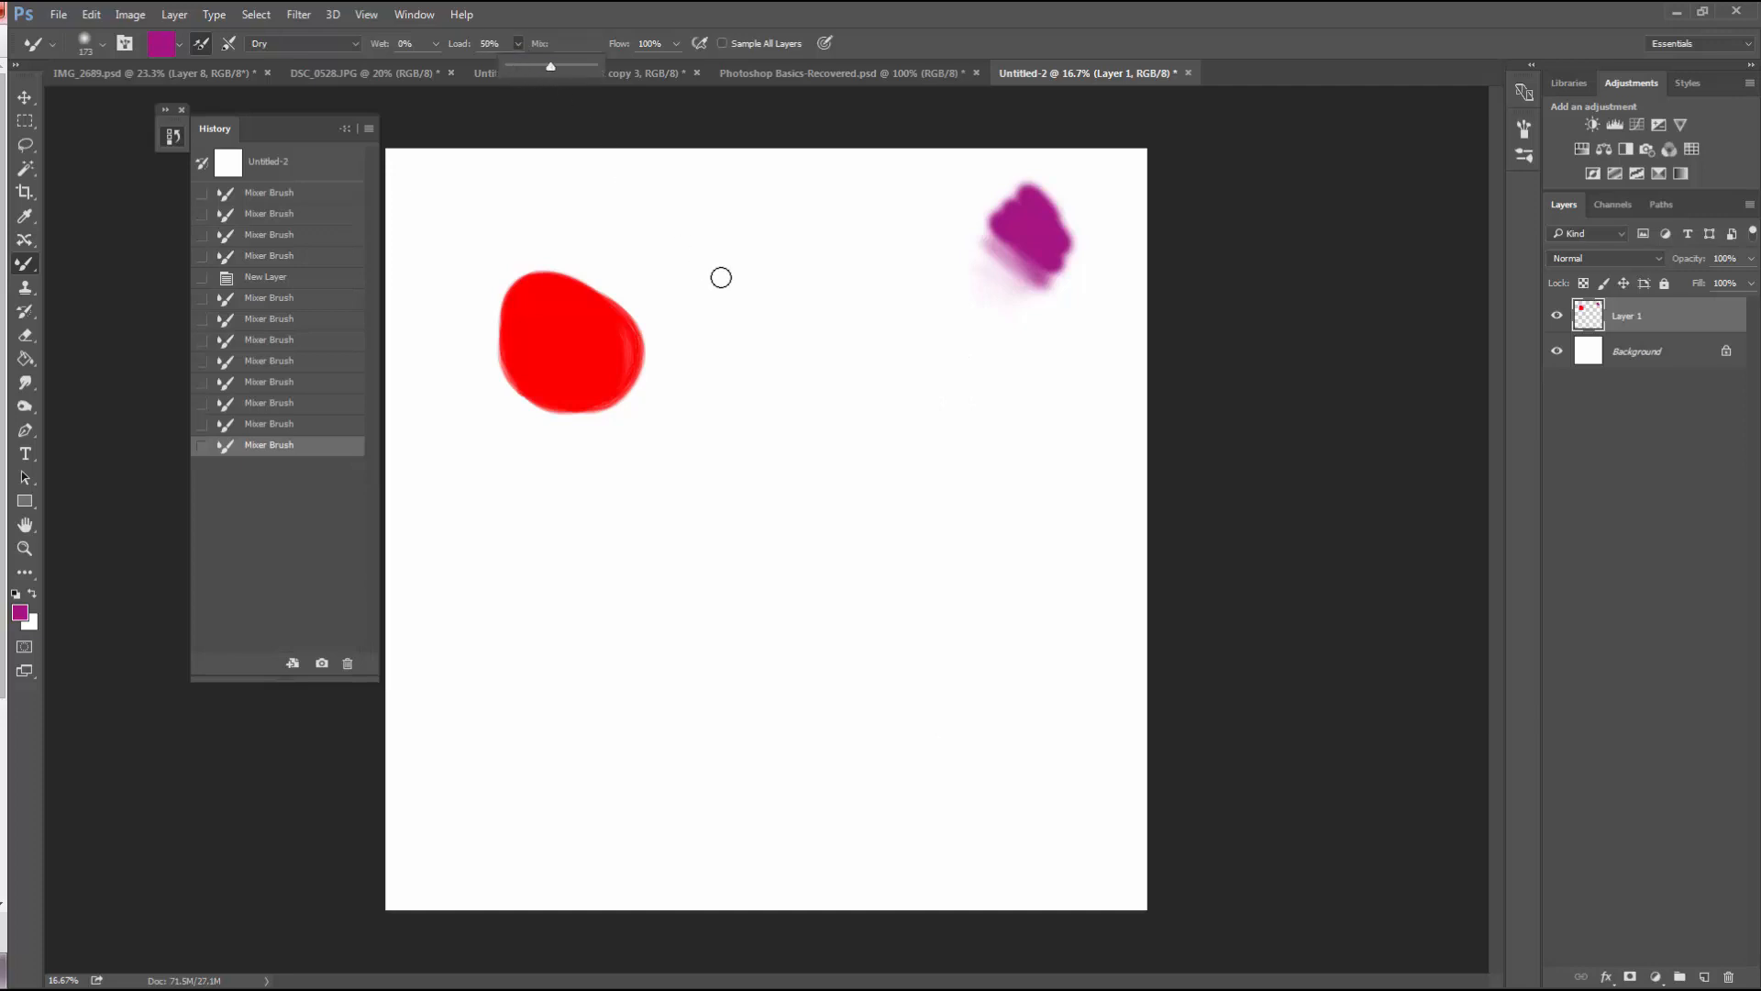
{"action": "left_click", "coordinate": [577, 65]}
{"action": "mouse_move", "coordinate": [927, 193]}
{"action": "left_mouse_down"}
{"action": "mouse_move", "coordinate": [878, 215]}
{"action": "mouse_move", "coordinate": [892, 250]}
{"action": "mouse_move", "coordinate": [871, 248]}
{"action": "mouse_move", "coordinate": [857, 306]}
{"action": "mouse_move", "coordinate": [808, 307]}
{"action": "mouse_move", "coordinate": [727, 358]}
{"action": "left_mouse_up"}
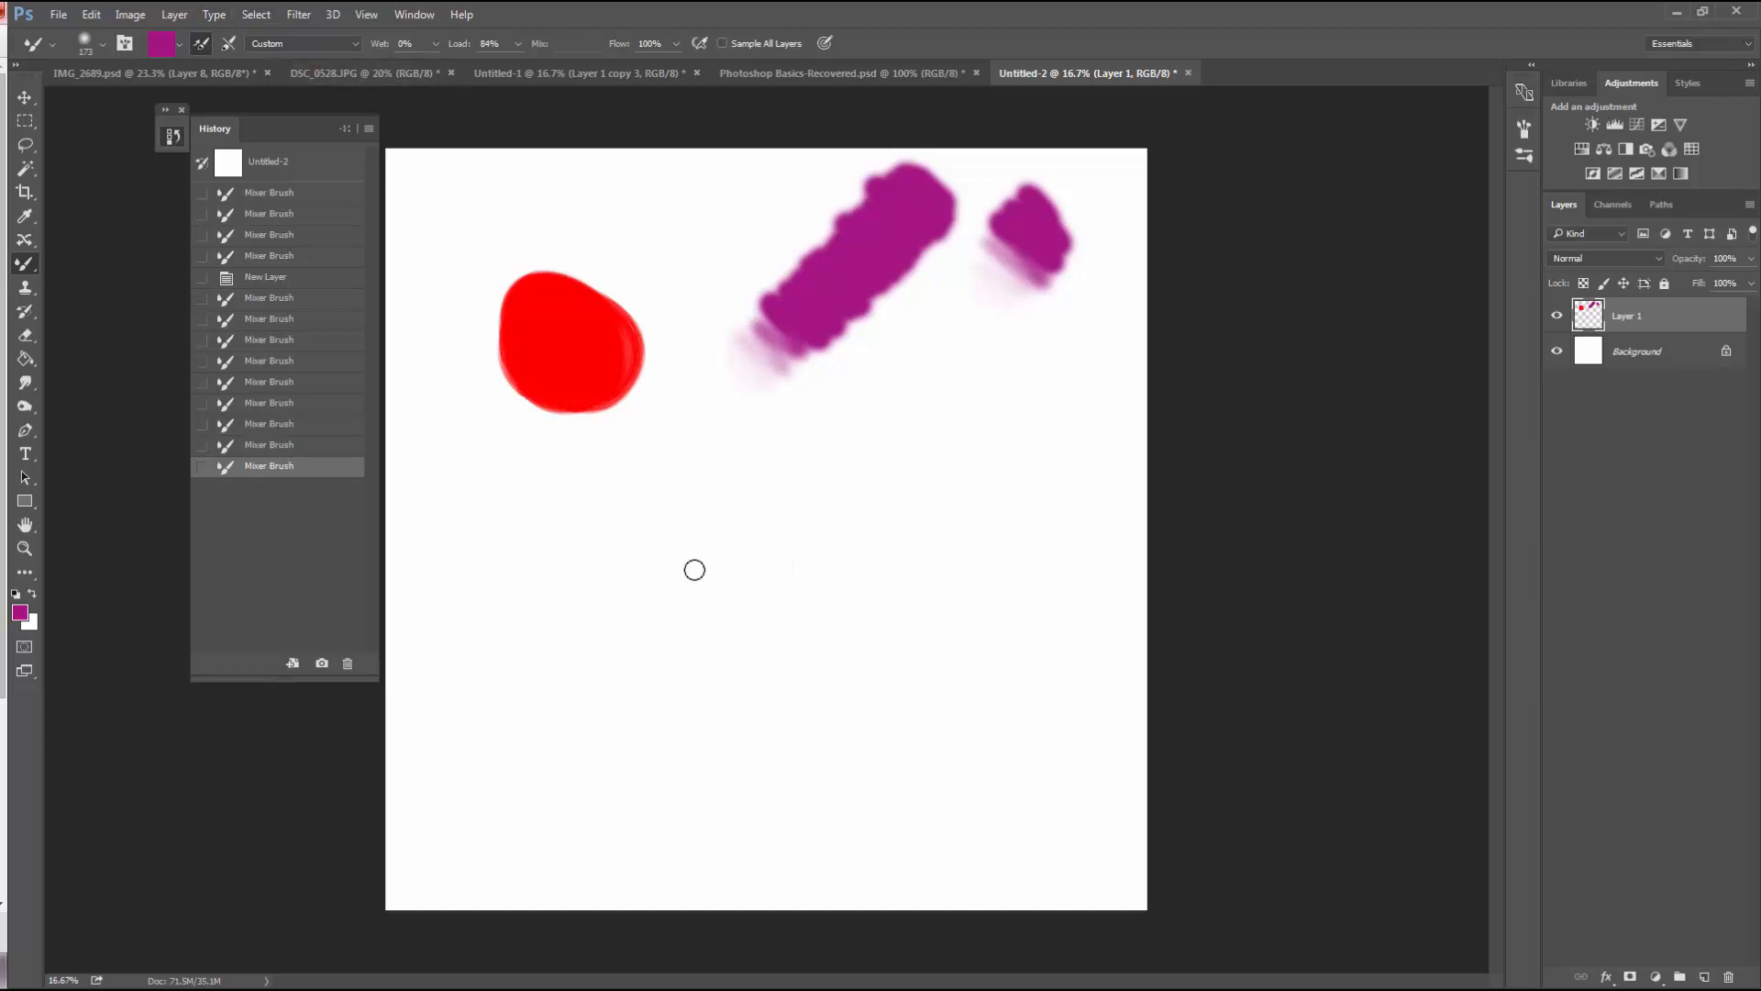
Set Wet to 46% and paint a long vertical magenta zigzag over the red blob's left edge down the canvas
{"action": "left_click", "coordinate": [435, 44]}
{"action": "left_click_drag", "start_coordinate": [460, 70], "coordinate": [472, 70]}
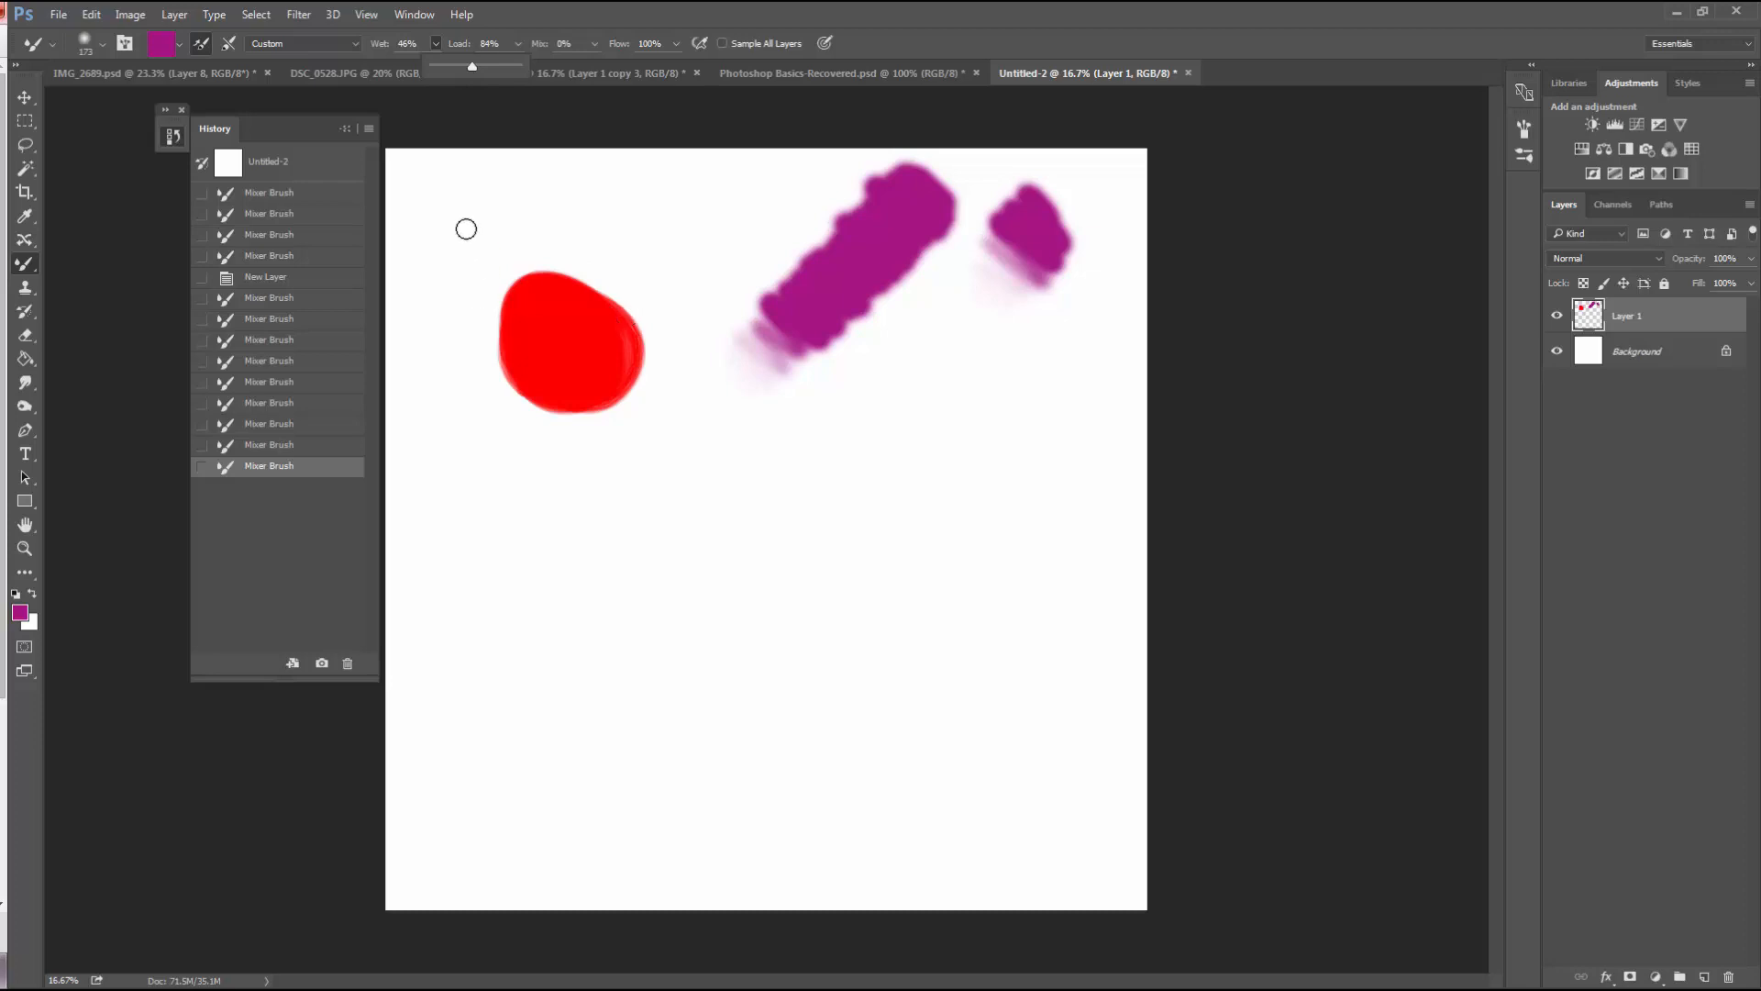
{"action": "mouse_move", "coordinate": [424, 206]}
{"action": "left_mouse_down"}
{"action": "mouse_move", "coordinate": [510, 274]}
{"action": "mouse_move", "coordinate": [511, 329]}
{"action": "mouse_move", "coordinate": [485, 352]}
{"action": "mouse_move", "coordinate": [511, 367]}
{"action": "mouse_move", "coordinate": [474, 383]}
{"action": "mouse_move", "coordinate": [493, 410]}
{"action": "mouse_move", "coordinate": [465, 429]}
{"action": "mouse_move", "coordinate": [492, 498]}
{"action": "mouse_move", "coordinate": [527, 528]}
{"action": "mouse_move", "coordinate": [462, 606]}
{"action": "mouse_move", "coordinate": [526, 715]}
{"action": "mouse_move", "coordinate": [486, 737]}
{"action": "mouse_move", "coordinate": [513, 762]}
{"action": "mouse_move", "coordinate": [466, 769]}
{"action": "mouse_move", "coordinate": [469, 795]}
{"action": "mouse_move", "coordinate": [520, 868]}
{"action": "mouse_move", "coordinate": [559, 880]}
{"action": "left_mouse_up"}
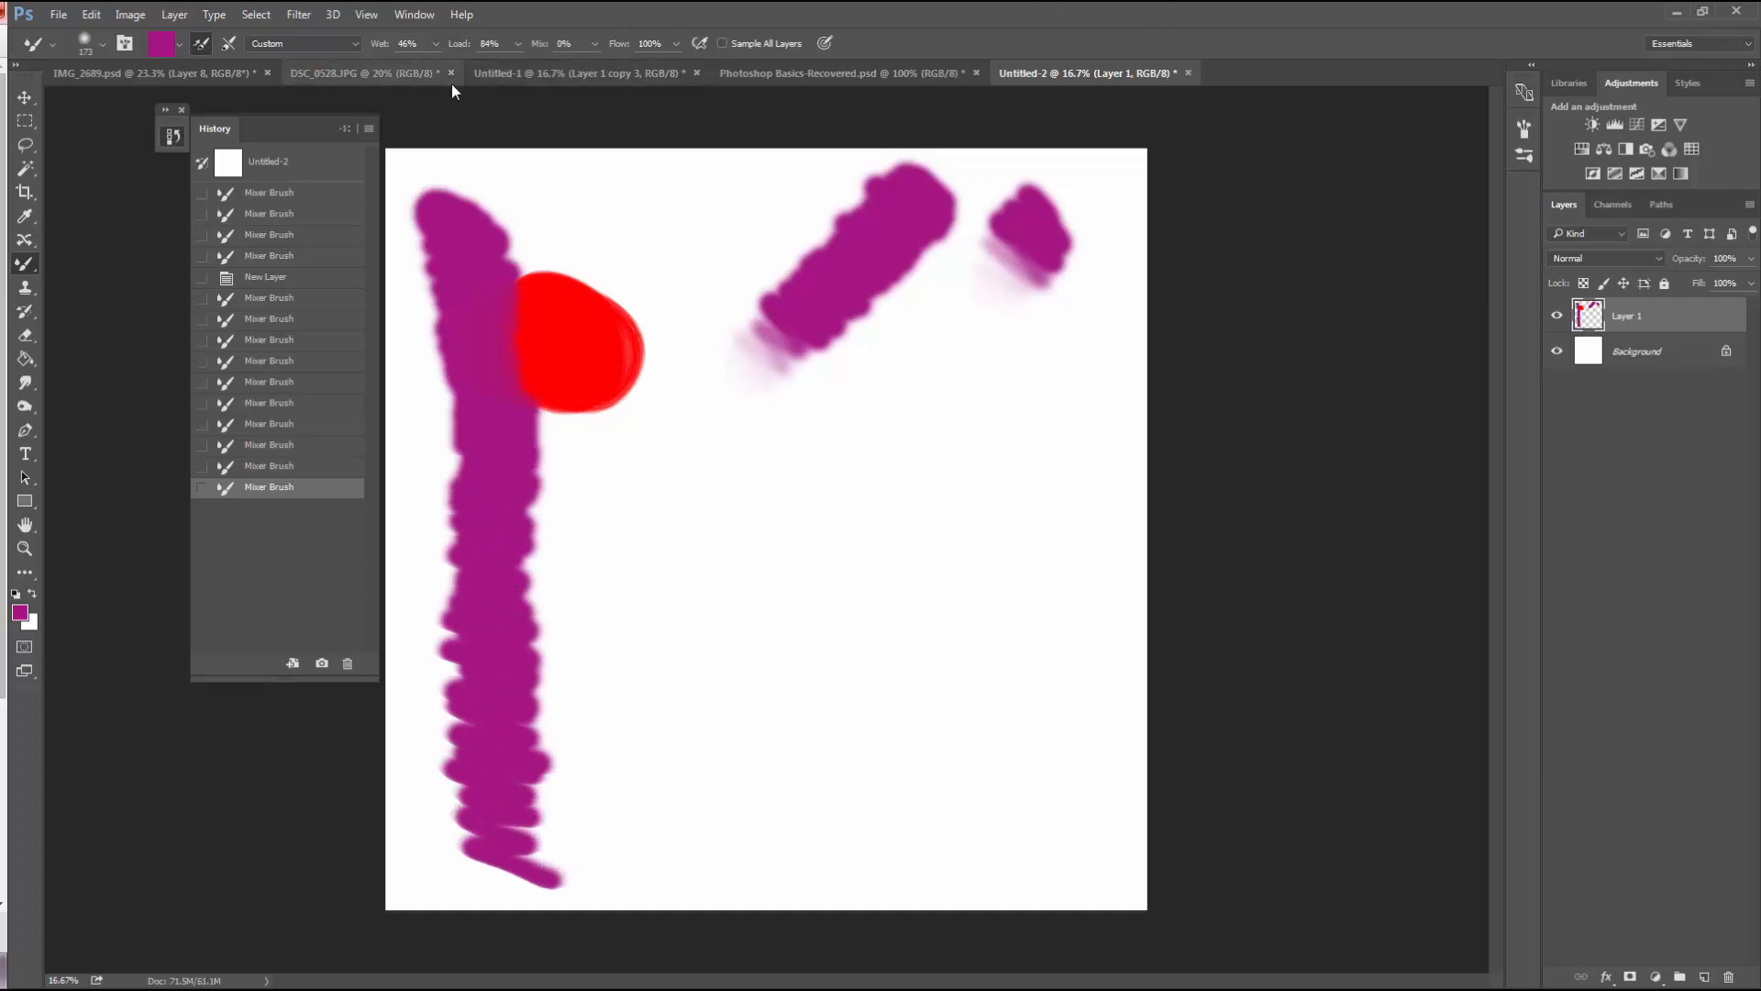
Lower Load to 5% and paint a vertical magenta zigzag across the red blob's right edge
{"action": "left_click", "coordinate": [488, 43]}
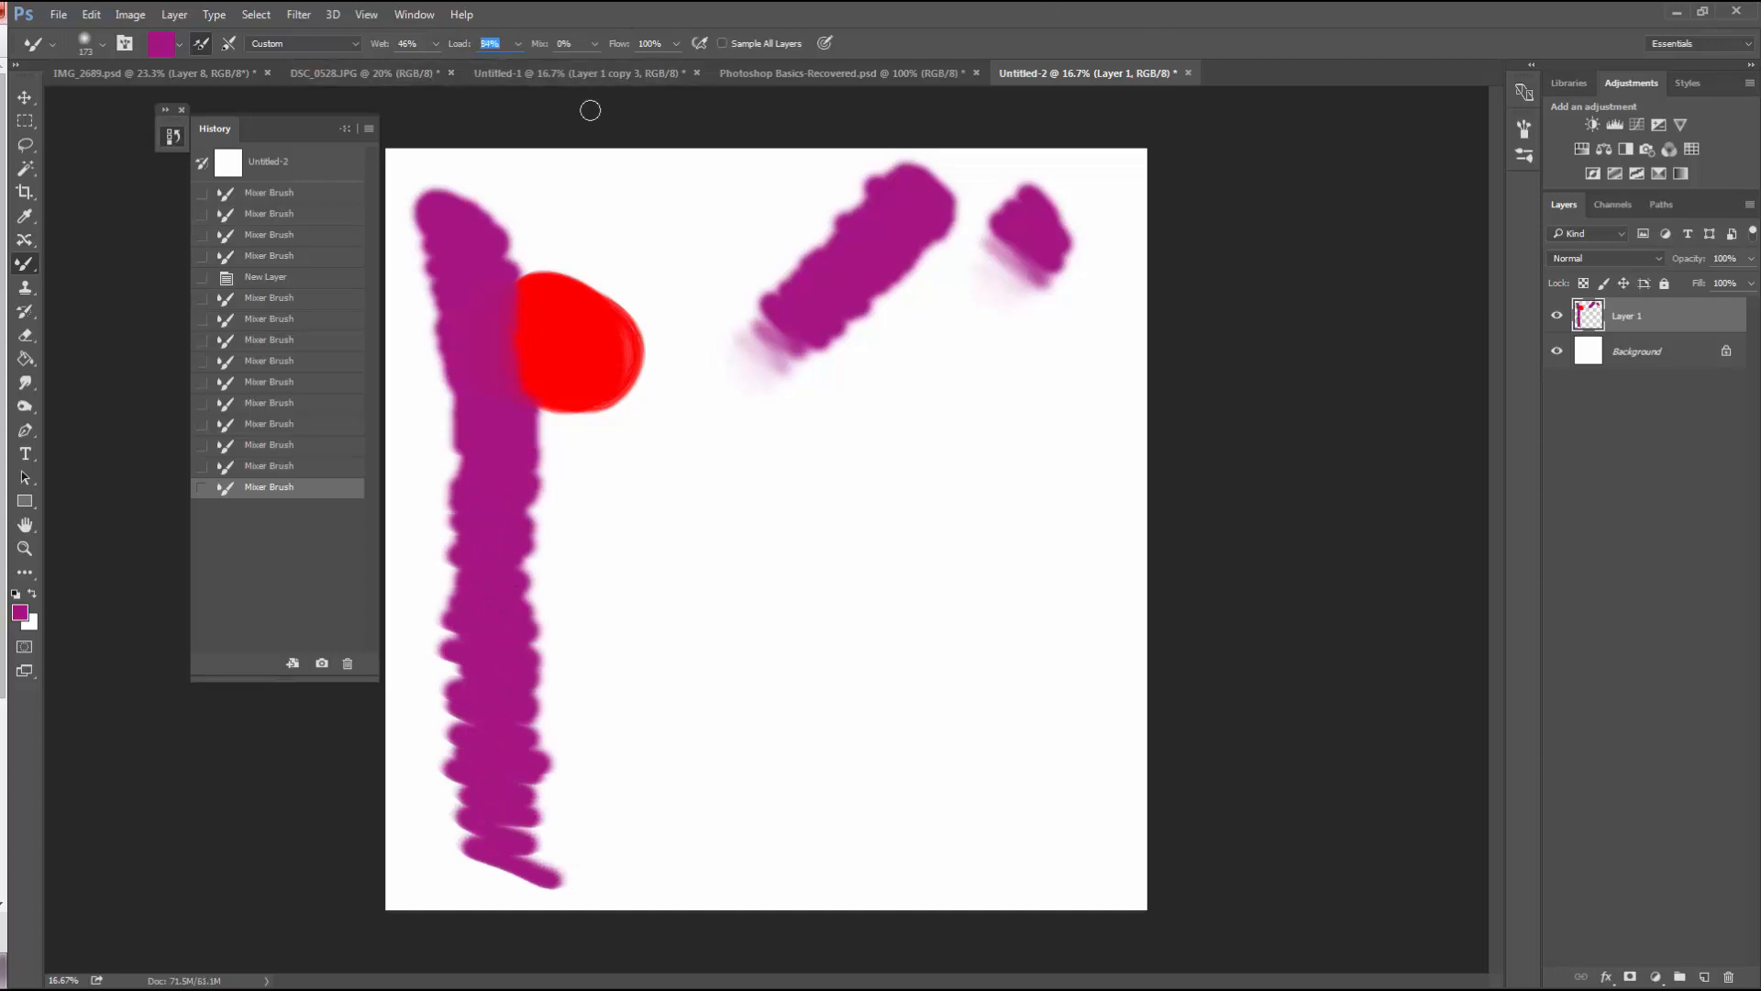
{"action": "type", "text": "5"}
{"action": "mouse_move", "coordinate": [650, 207]}
{"action": "left_mouse_down"}
{"action": "mouse_move", "coordinate": [668, 268]}
{"action": "mouse_move", "coordinate": [631, 368]}
{"action": "mouse_move", "coordinate": [669, 402]}
{"action": "mouse_move", "coordinate": [602, 434]}
{"action": "mouse_move", "coordinate": [653, 486]}
{"action": "mouse_move", "coordinate": [646, 509]}
{"action": "mouse_move", "coordinate": [597, 515]}
{"action": "left_mouse_up"}
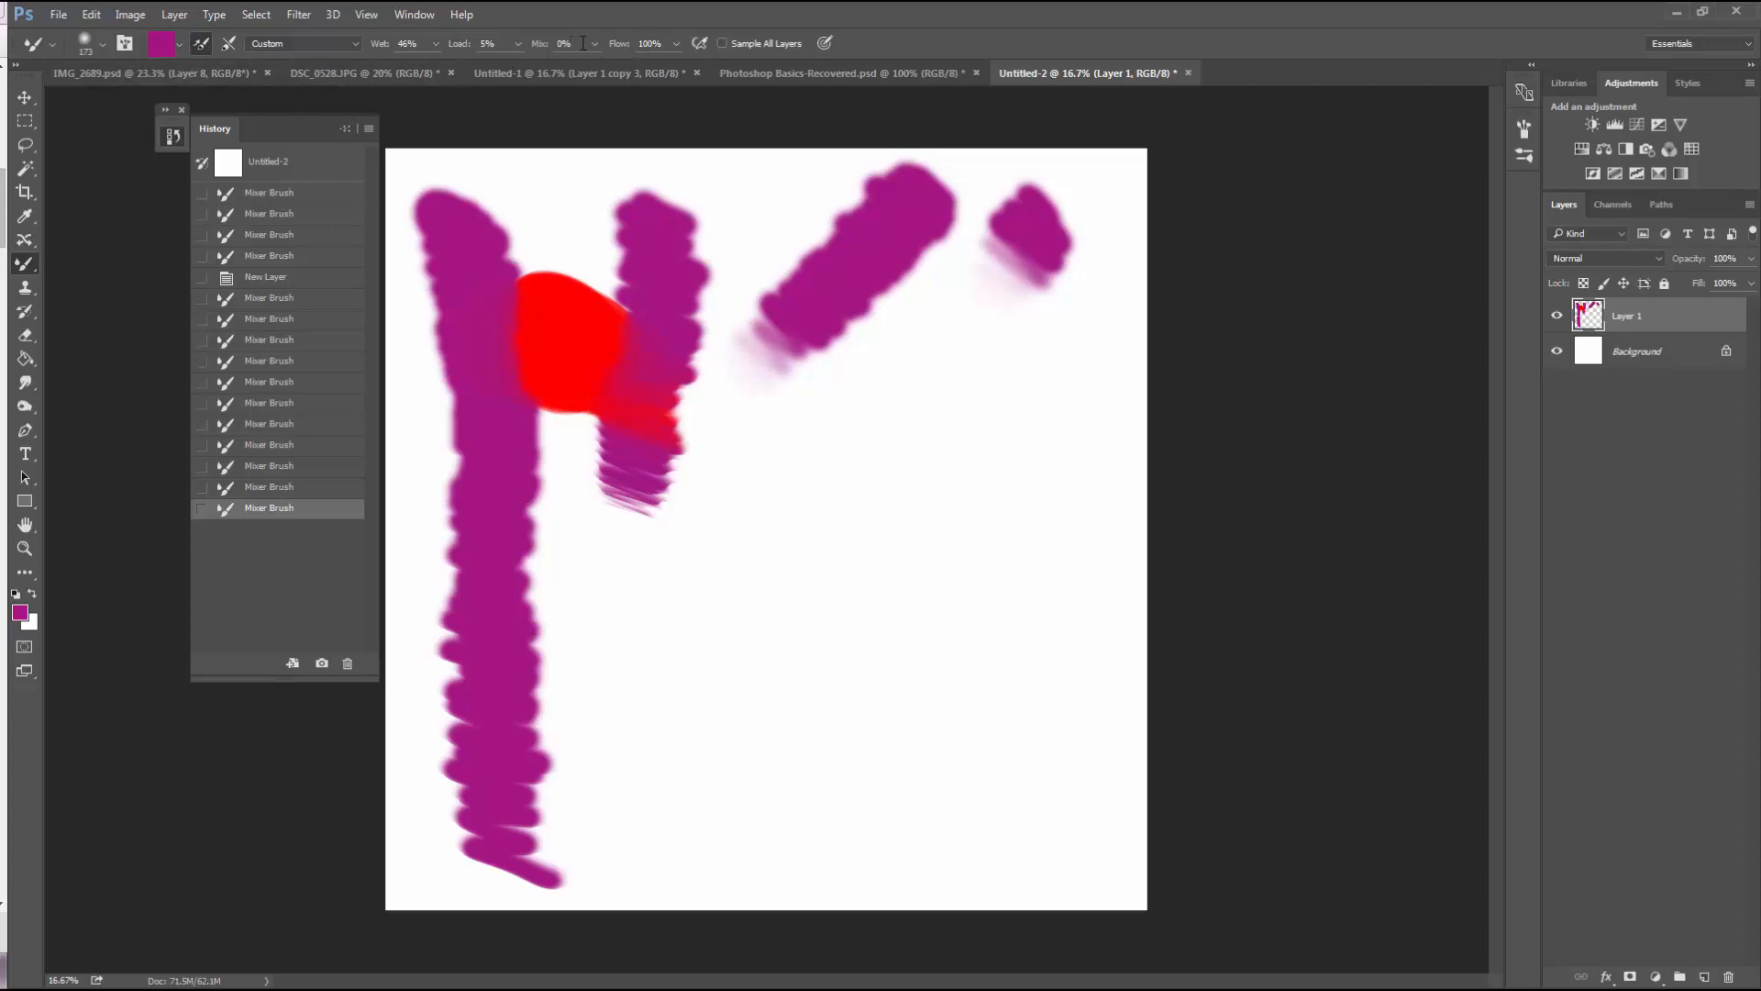
Set Mix to 50% and blend magenta into the bottom and top edges of the red blob
{"action": "type", "text": "50"}
{"action": "mouse_move", "coordinate": [585, 385]}
{"action": "left_mouse_down"}
{"action": "mouse_move", "coordinate": [592, 456]}
{"action": "mouse_move", "coordinate": [553, 543]}
{"action": "left_mouse_up"}
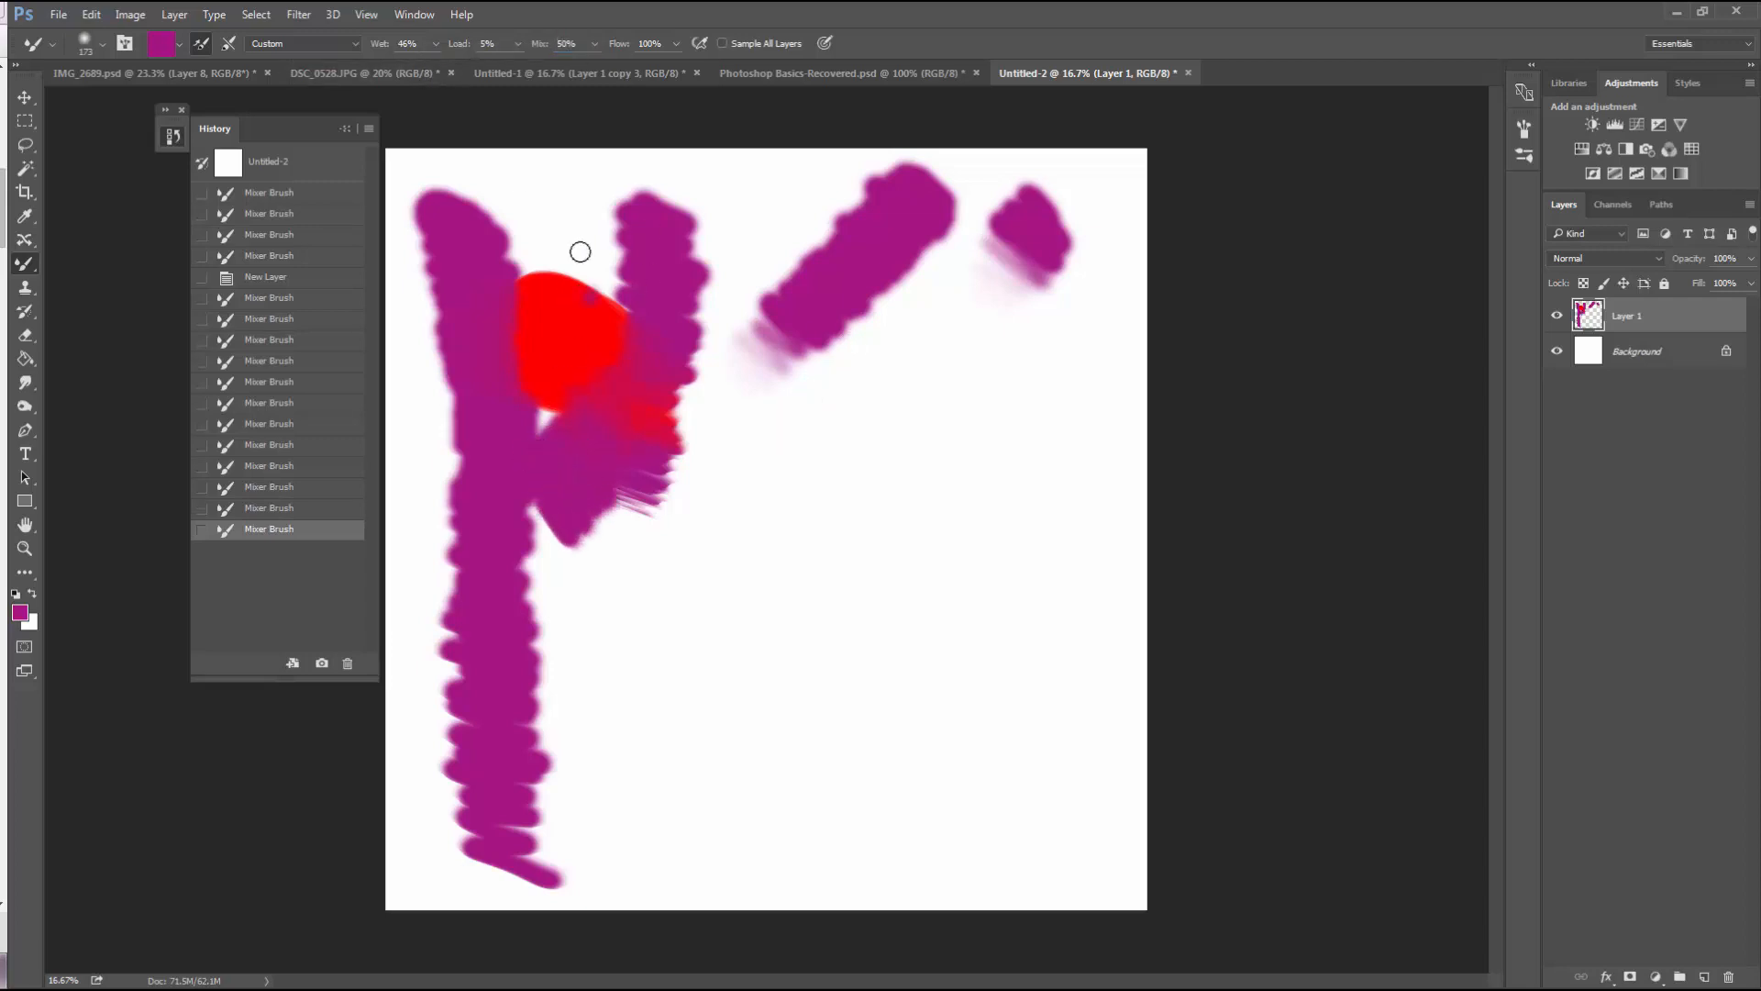
{"action": "mouse_move", "coordinate": [582, 252]}
{"action": "left_mouse_down"}
{"action": "mouse_move", "coordinate": [557, 320]}
{"action": "mouse_move", "coordinate": [541, 276]}
{"action": "mouse_move", "coordinate": [579, 303]}
{"action": "mouse_move", "coordinate": [534, 257]}
{"action": "mouse_move", "coordinate": [567, 323]}
{"action": "mouse_move", "coordinate": [581, 257]}
{"action": "mouse_move", "coordinate": [534, 271]}
{"action": "mouse_move", "coordinate": [549, 331]}
{"action": "mouse_move", "coordinate": [488, 179]}
{"action": "left_mouse_up"}
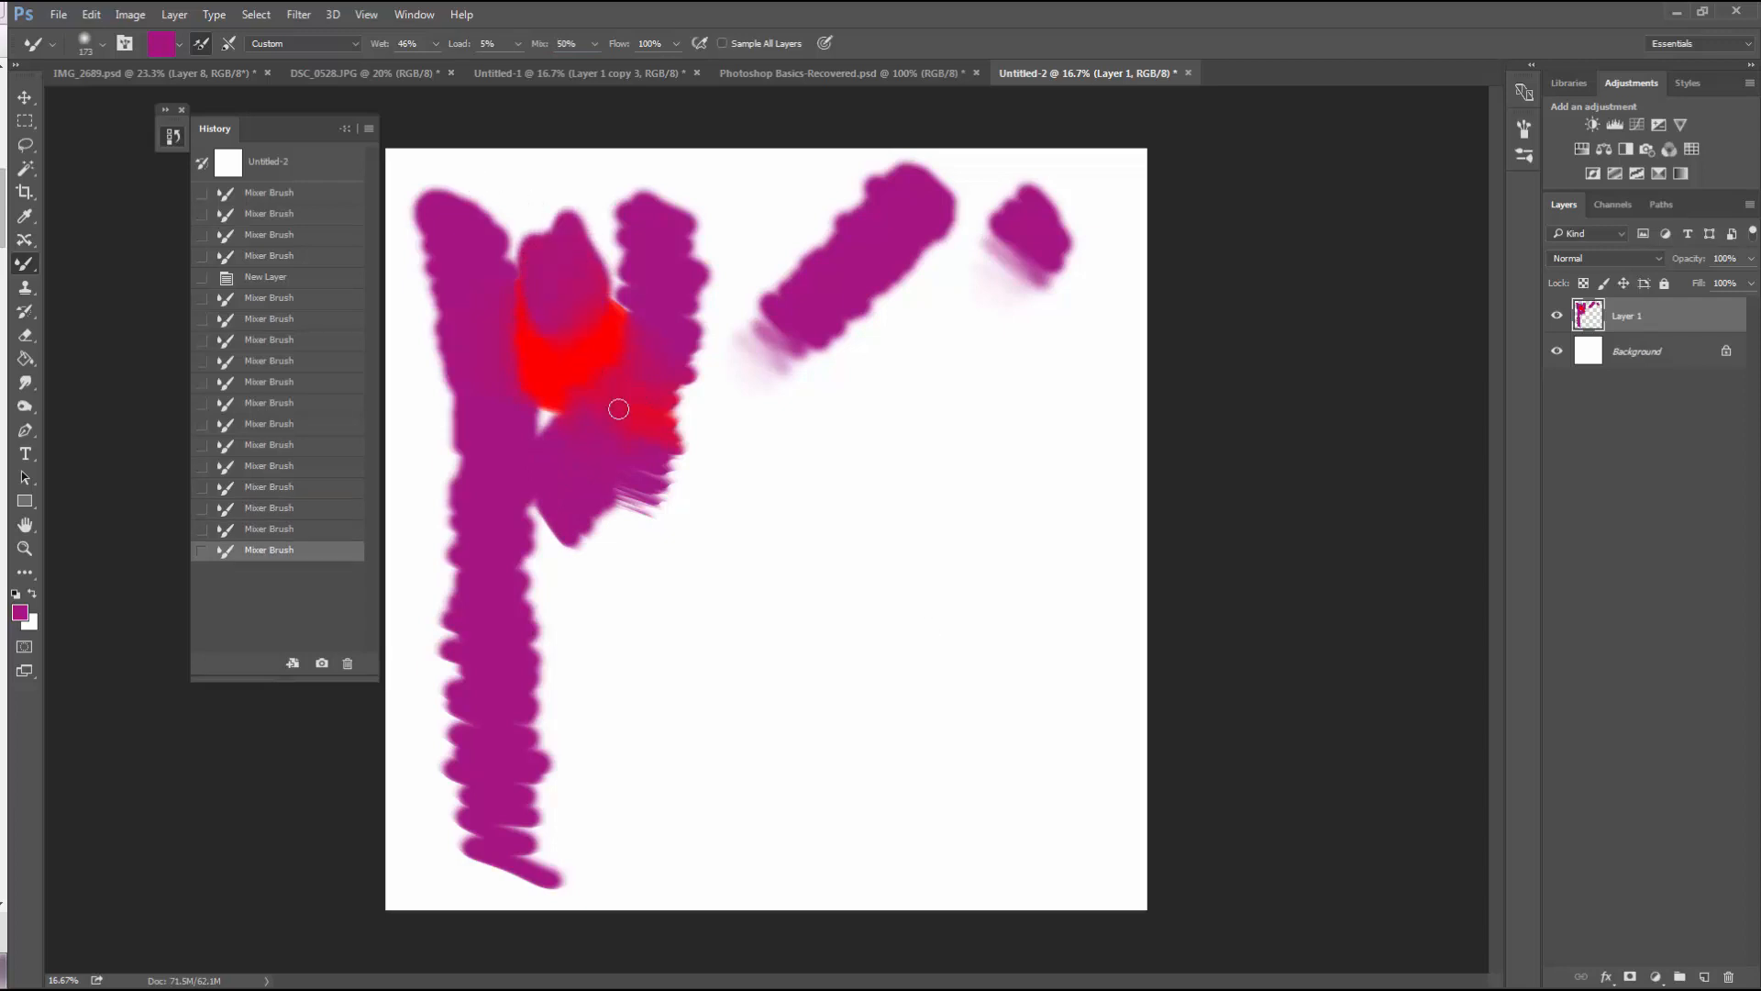
Set the Mixer Brush colour to blue, hex 092d94, and paint a filled patch in the canvas's lower-right area
{"action": "left_click", "coordinate": [161, 43]}
{"action": "left_click", "coordinate": [581, 212]}
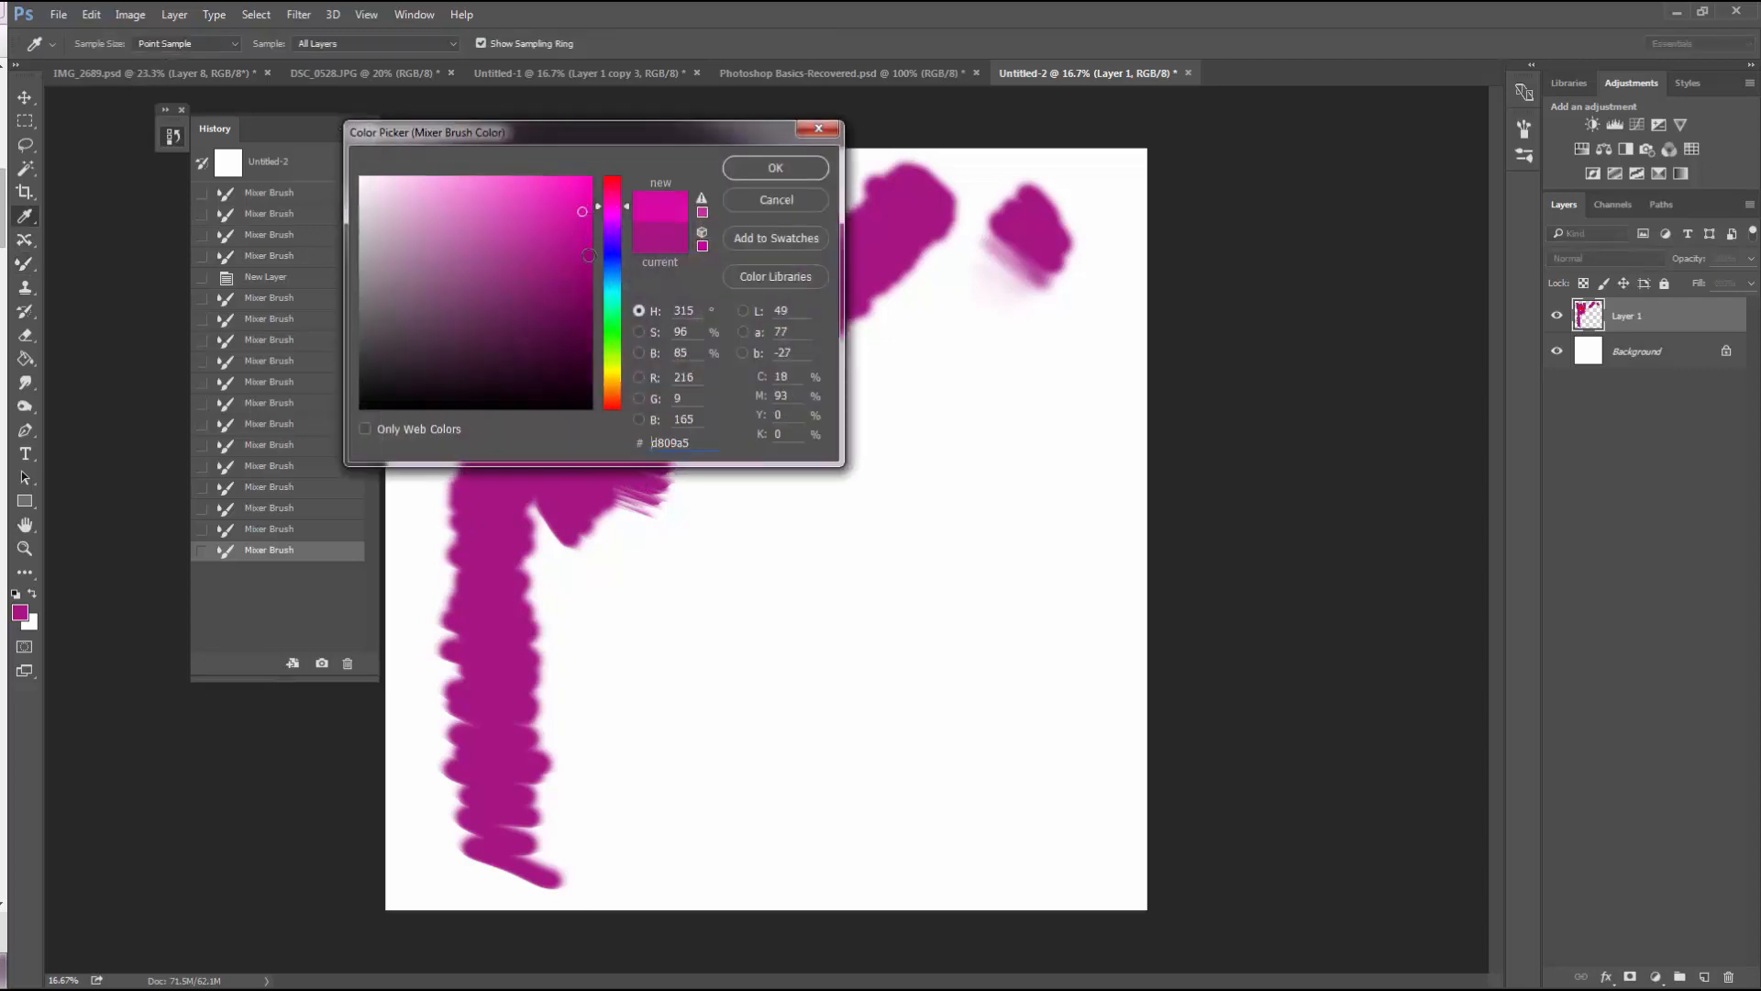
{"action": "left_click", "coordinate": [596, 265]}
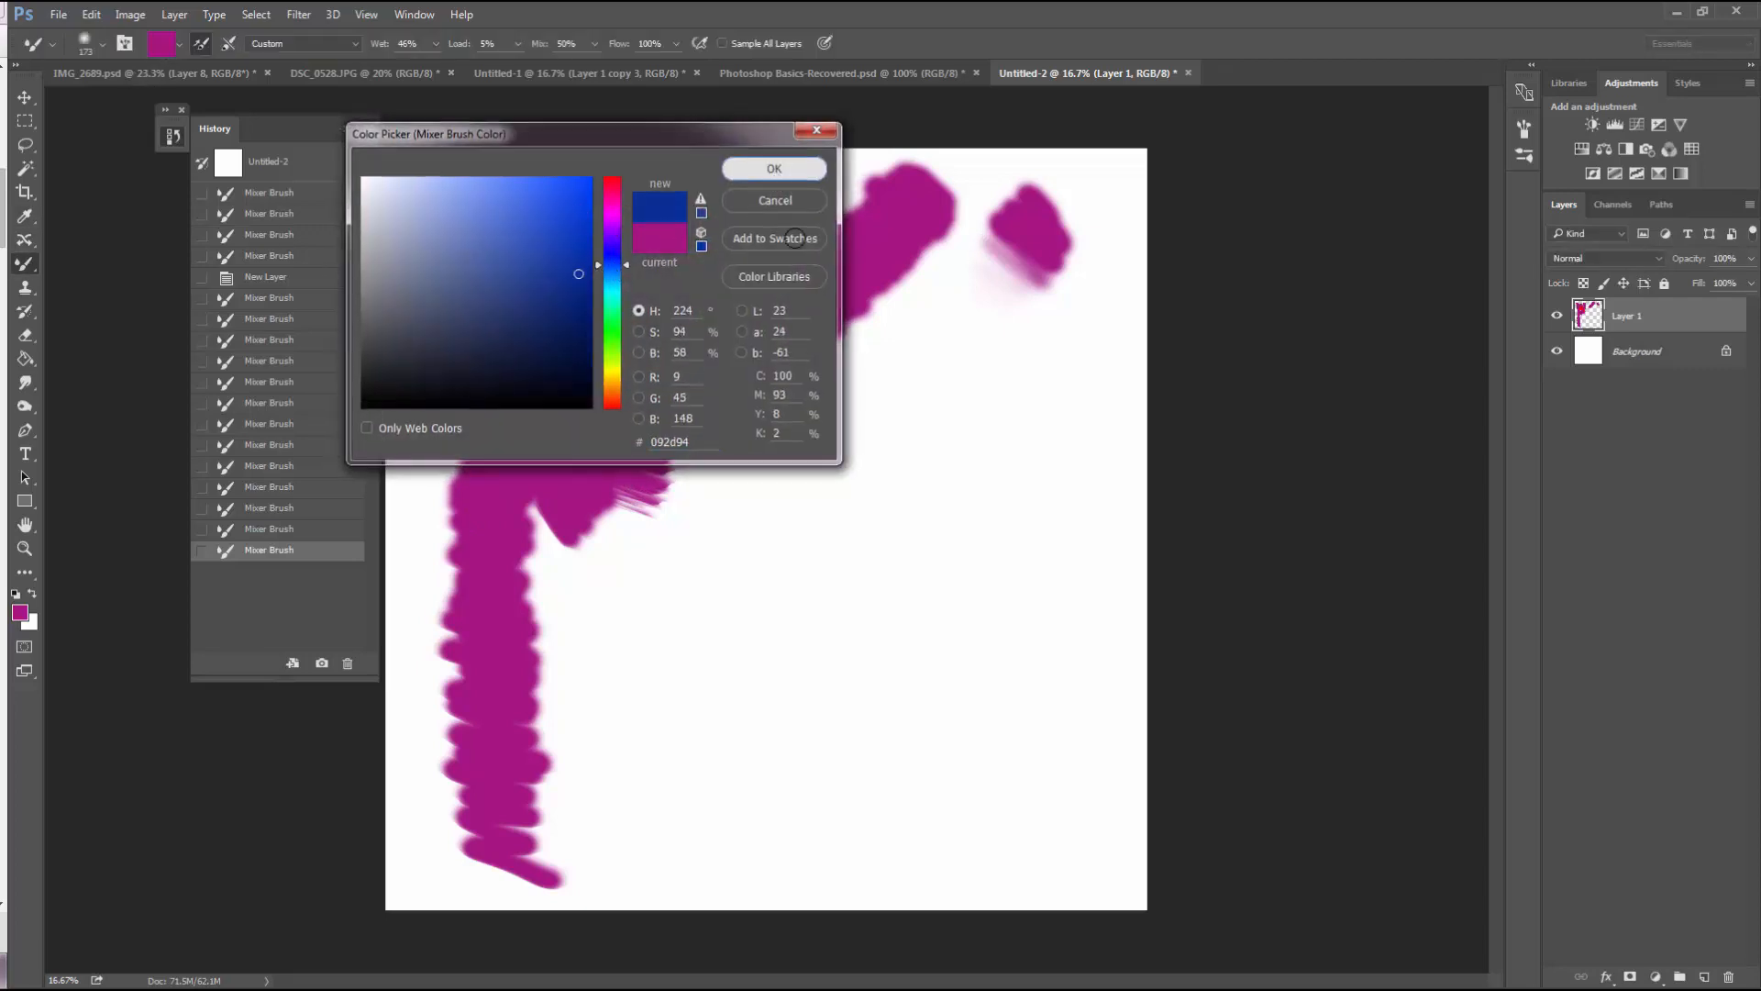
{"action": "left_click", "coordinate": [775, 168]}
{"action": "mouse_move", "coordinate": [945, 495]}
{"action": "left_mouse_down"}
{"action": "mouse_move", "coordinate": [993, 631]}
{"action": "mouse_move", "coordinate": [909, 615]}
{"action": "mouse_move", "coordinate": [829, 533]}
{"action": "mouse_move", "coordinate": [922, 650]}
{"action": "mouse_move", "coordinate": [936, 629]}
{"action": "mouse_move", "coordinate": [875, 573]}
{"action": "mouse_move", "coordinate": [833, 567]}
{"action": "mouse_move", "coordinate": [855, 672]}
{"action": "mouse_move", "coordinate": [824, 583]}
{"action": "mouse_move", "coordinate": [862, 643]}
{"action": "mouse_move", "coordinate": [795, 596]}
{"action": "mouse_move", "coordinate": [859, 607]}
{"action": "left_mouse_up"}
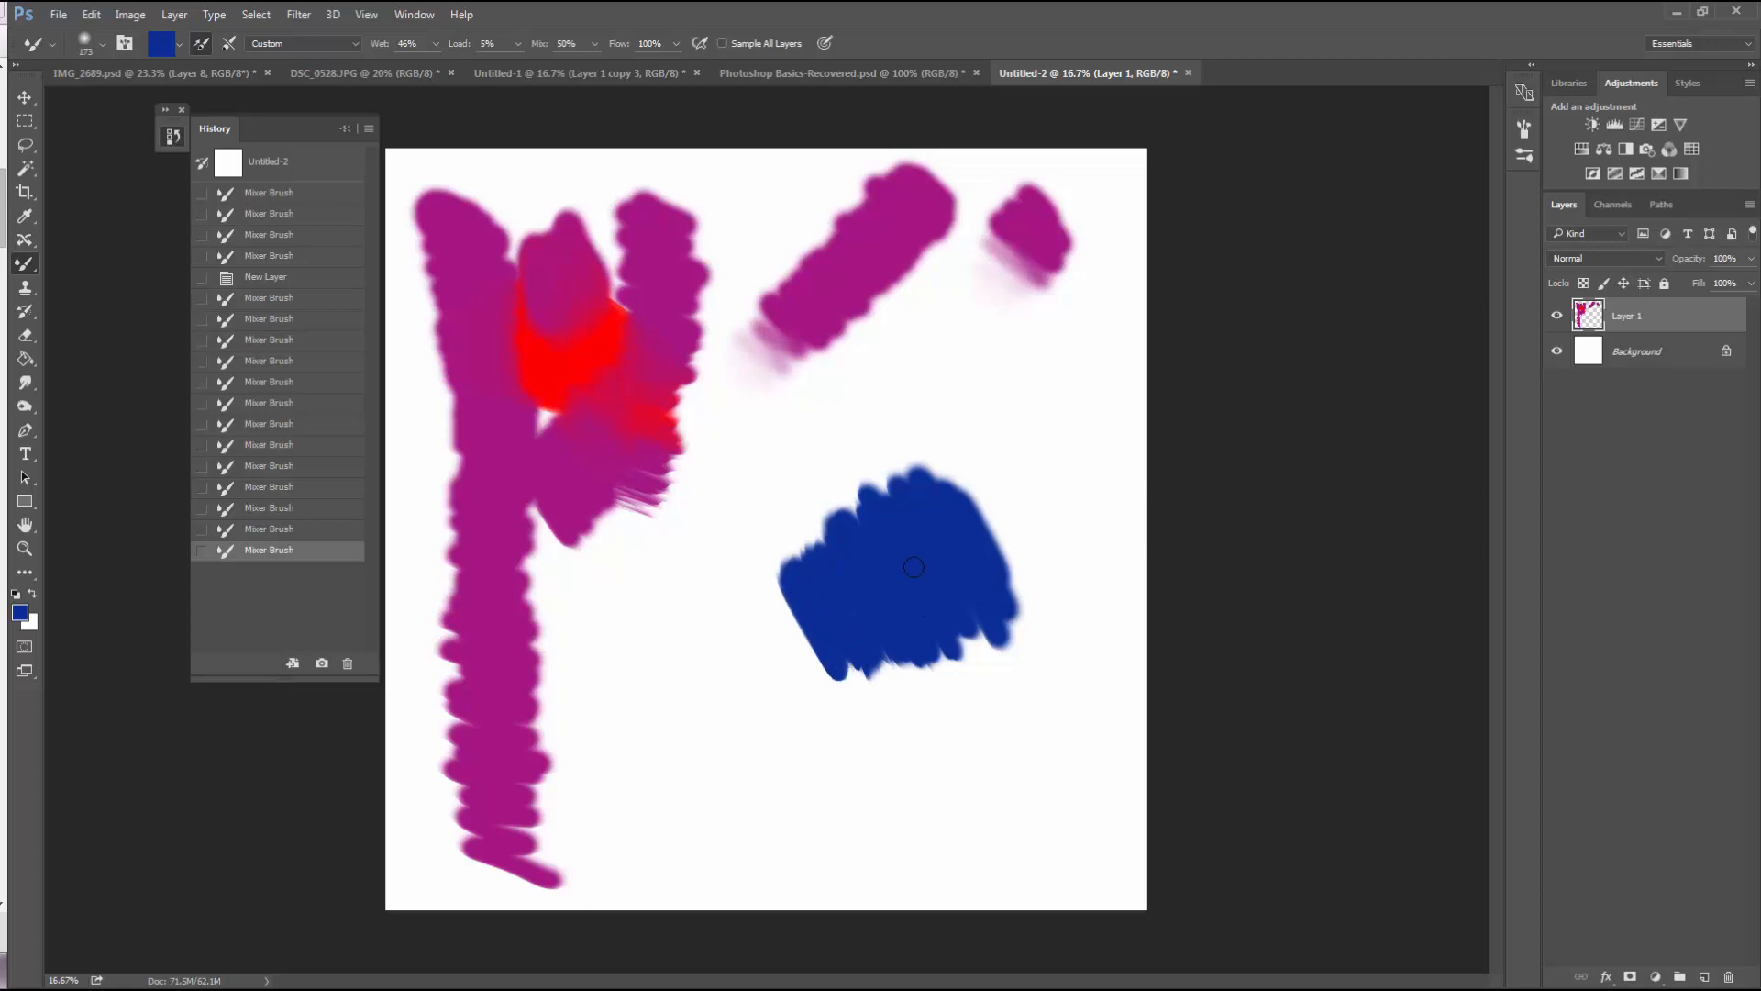
{"action": "mouse_move", "coordinate": [881, 595]}
{"action": "left_mouse_down"}
{"action": "mouse_move", "coordinate": [855, 672]}
{"action": "mouse_move", "coordinate": [759, 601]}
{"action": "mouse_move", "coordinate": [778, 674]}
{"action": "left_mouse_up"}
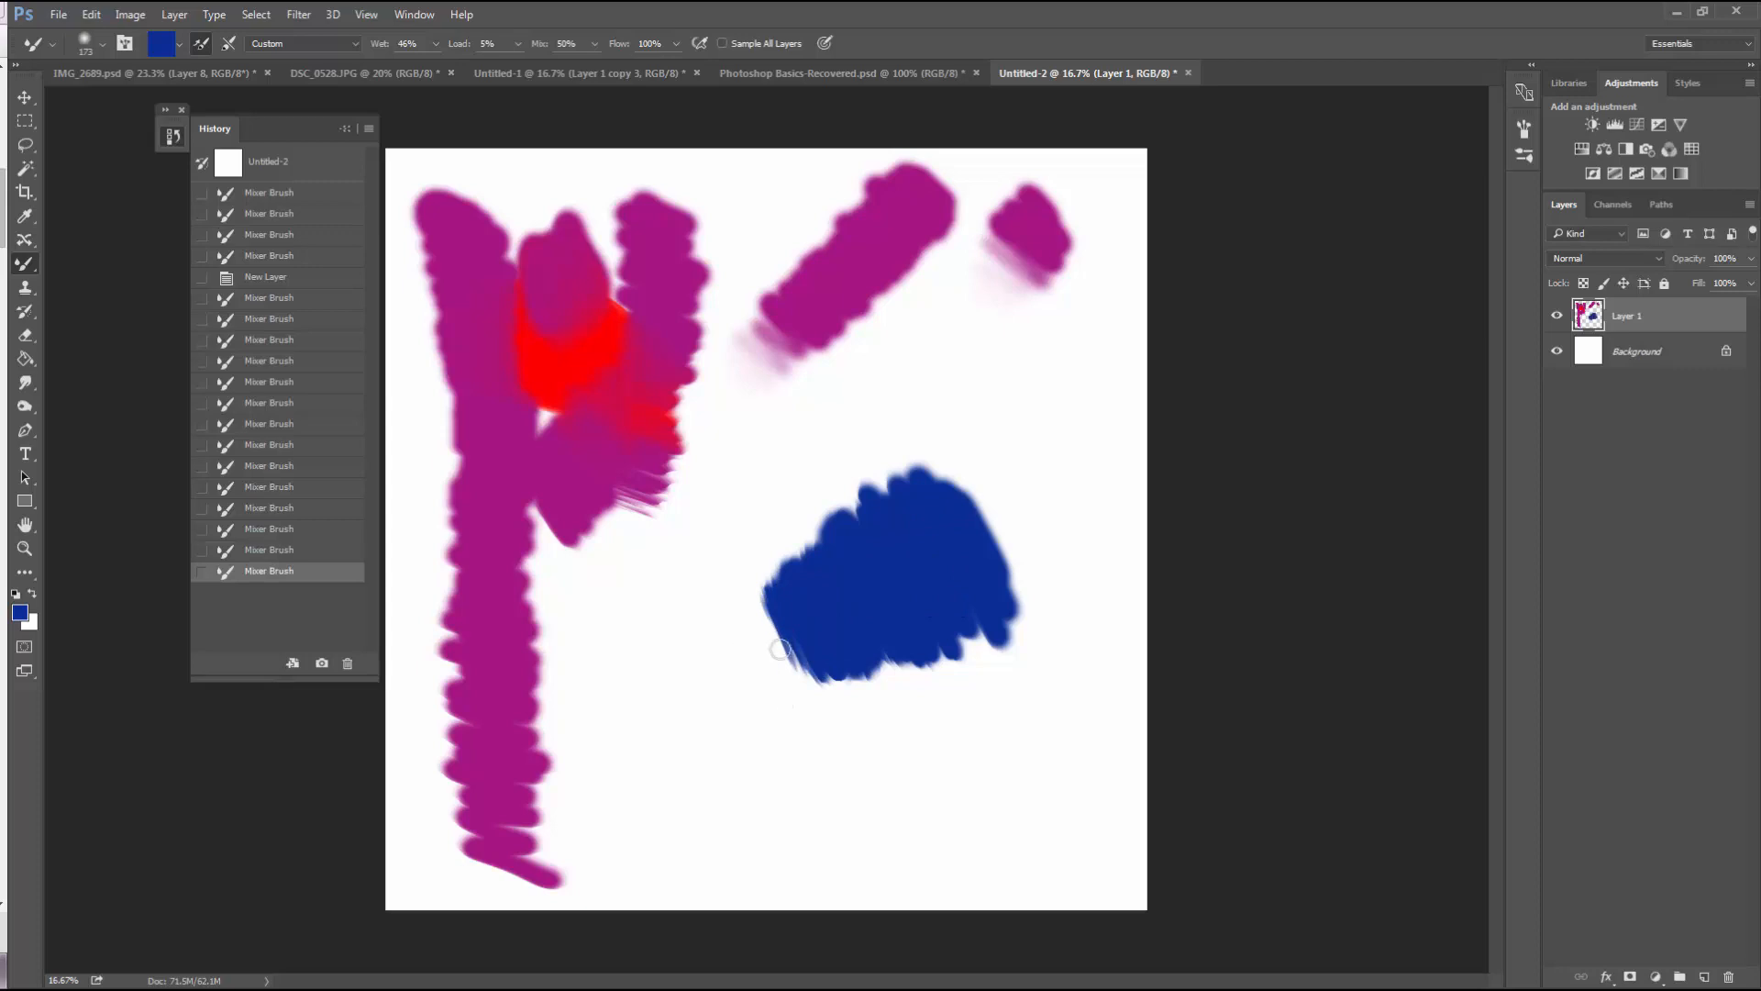
Set the Mixer Brush colour to purple, hex 94097f, and blend it over the blue patch's lower-right corner
{"action": "left_click", "coordinate": [168, 46]}
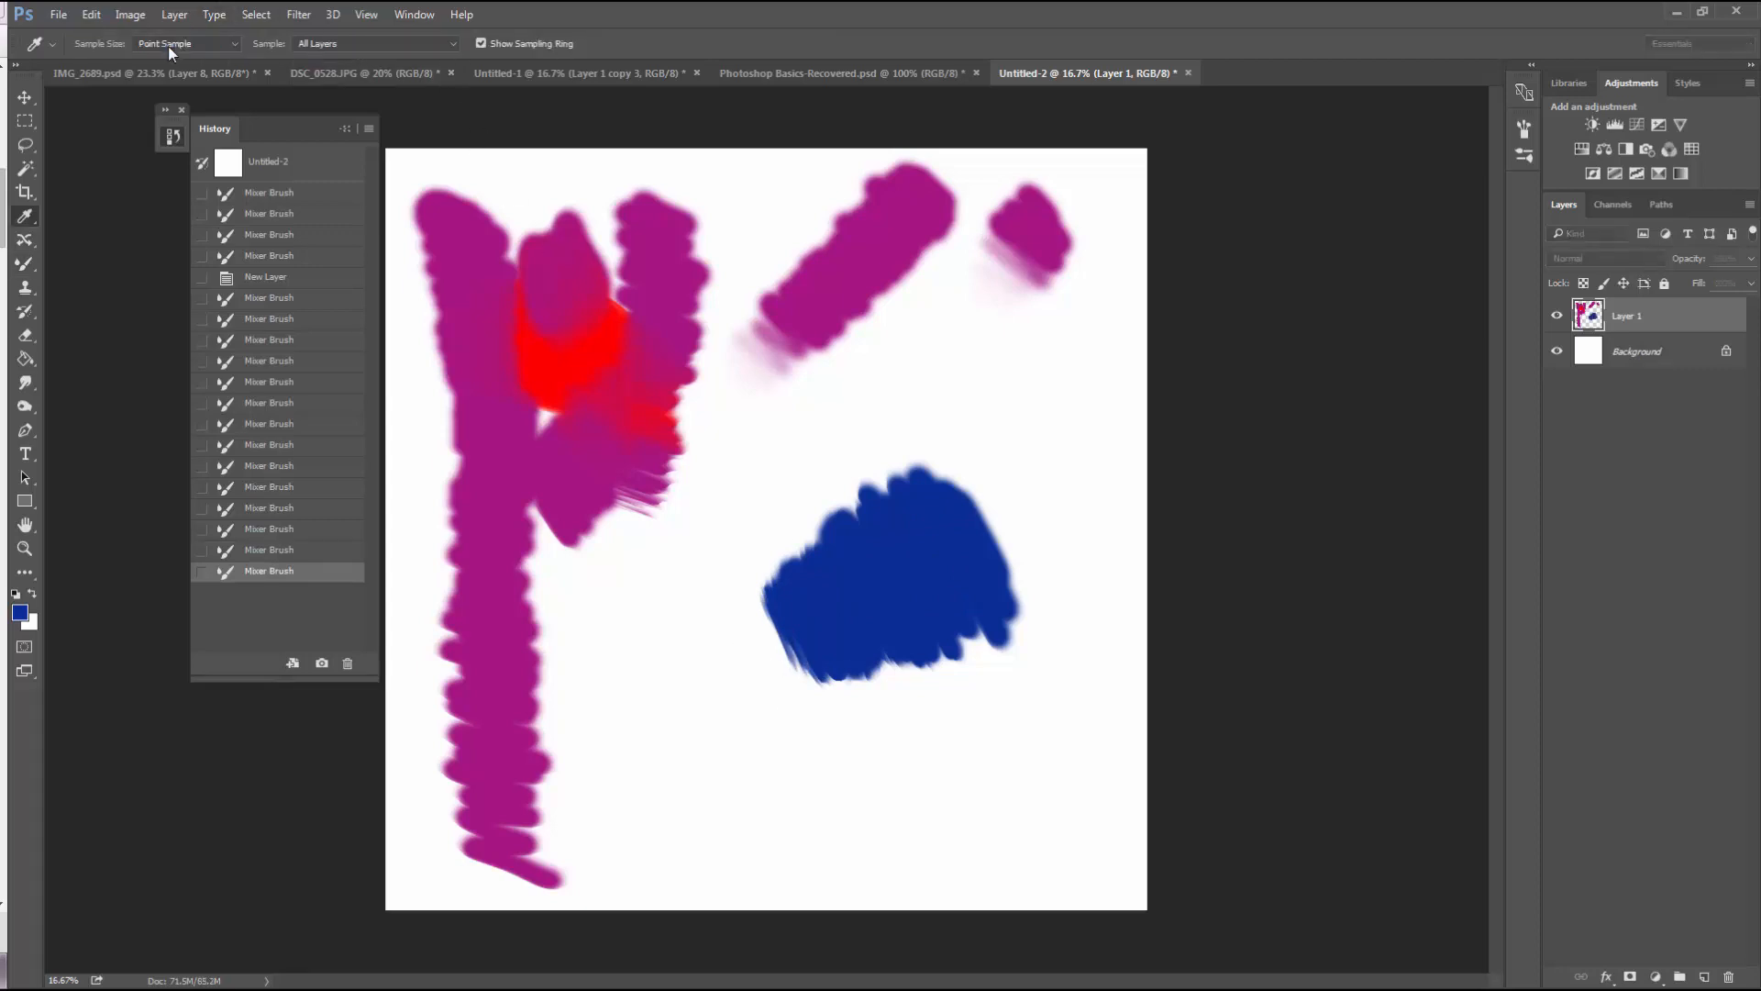
{"action": "left_click_drag", "start_coordinate": [609, 251], "coordinate": [618, 218]}
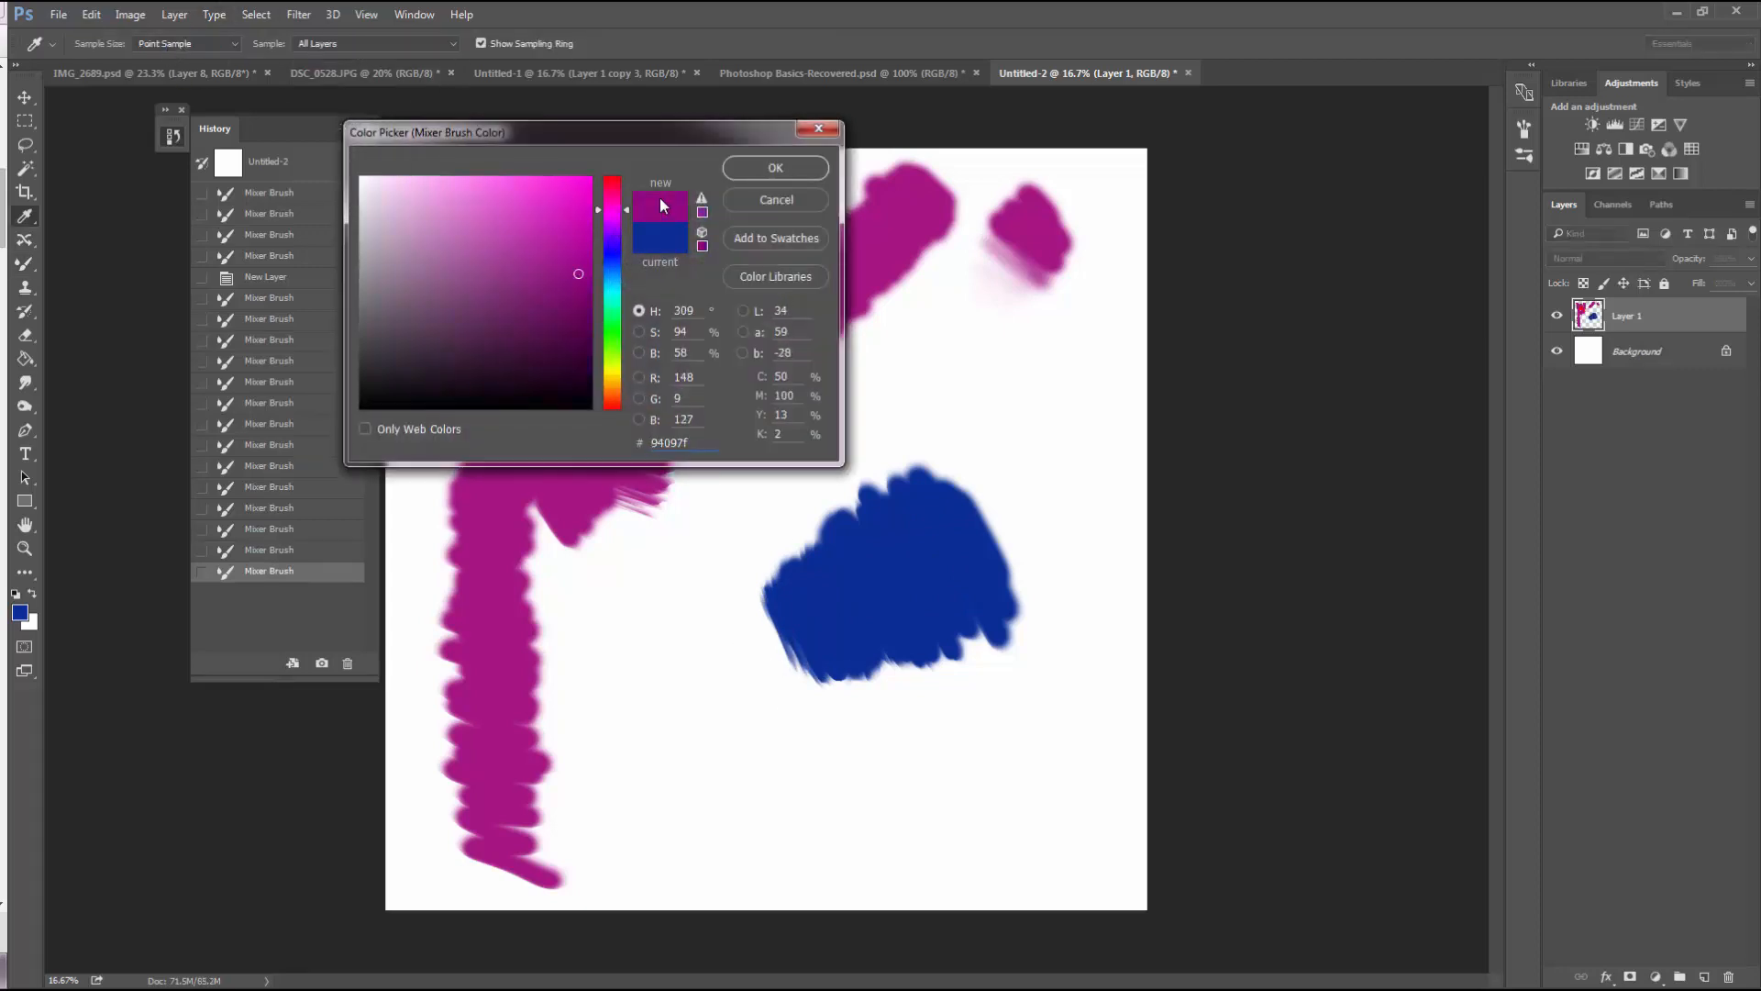
{"action": "left_click", "coordinate": [755, 170]}
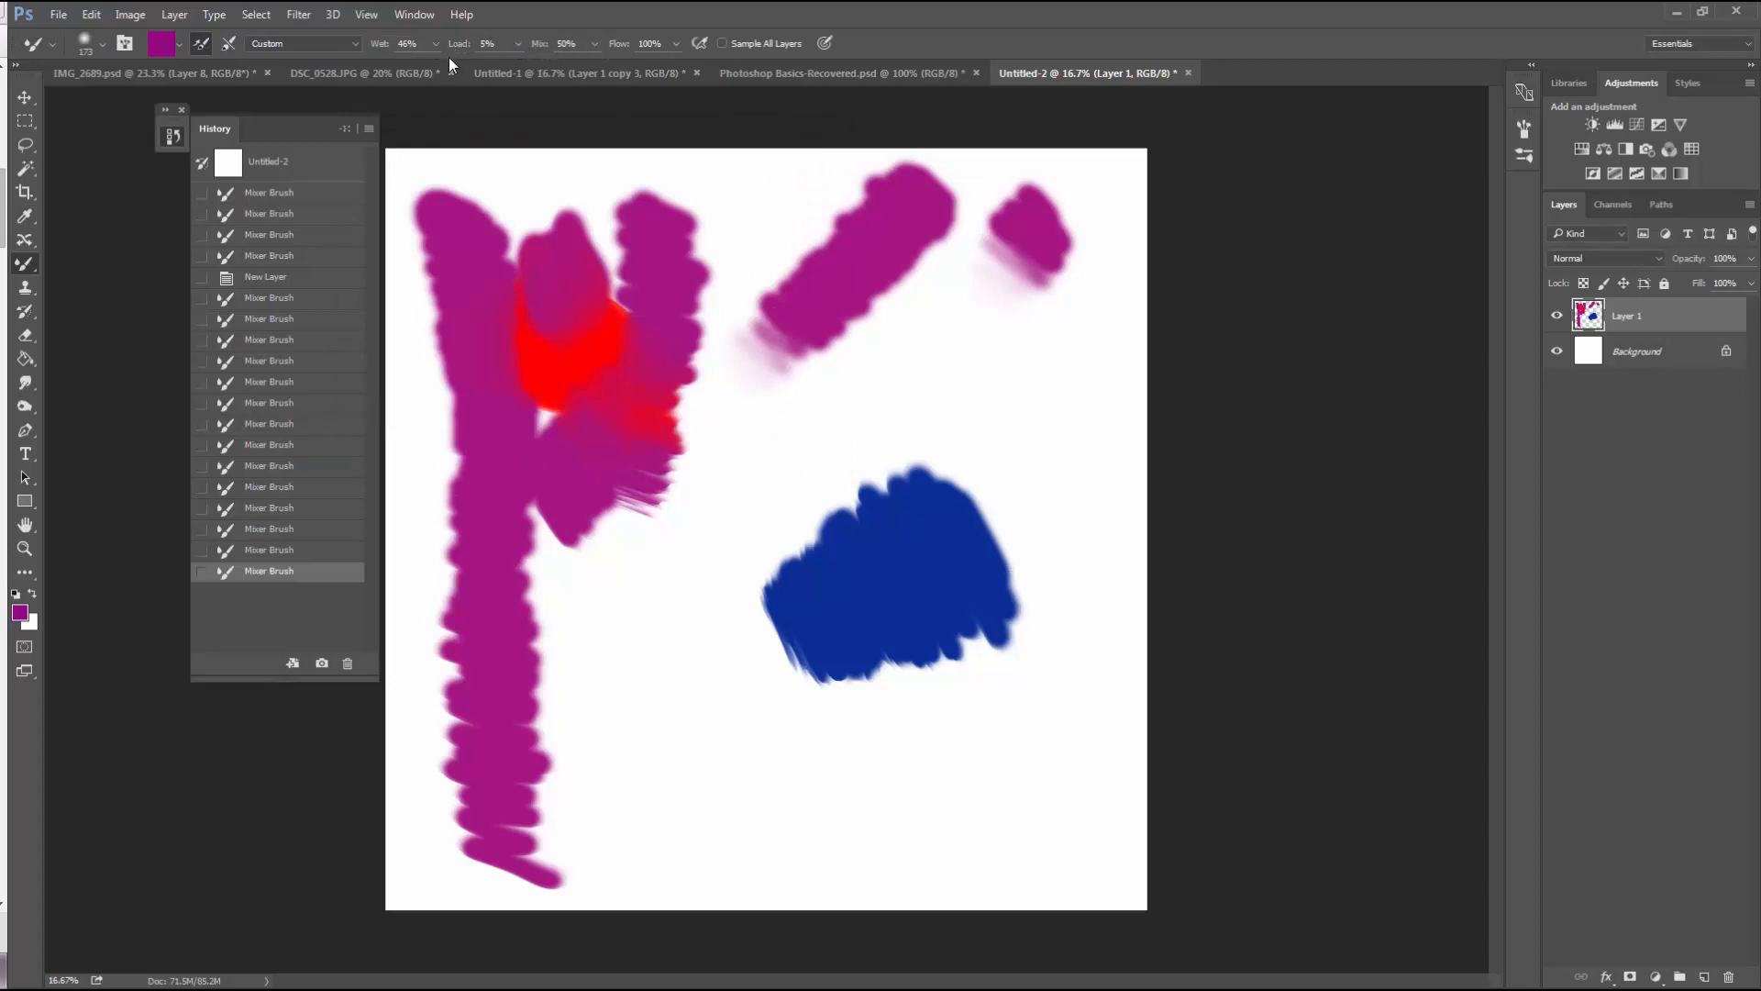
{"action": "mouse_move", "coordinate": [1010, 649]}
{"action": "left_mouse_down"}
{"action": "mouse_move", "coordinate": [1018, 629]}
{"action": "mouse_move", "coordinate": [1020, 665]}
{"action": "mouse_move", "coordinate": [980, 614]}
{"action": "mouse_move", "coordinate": [975, 695]}
{"action": "mouse_move", "coordinate": [928, 692]}
{"action": "mouse_move", "coordinate": [911, 720]}
{"action": "left_mouse_up"}
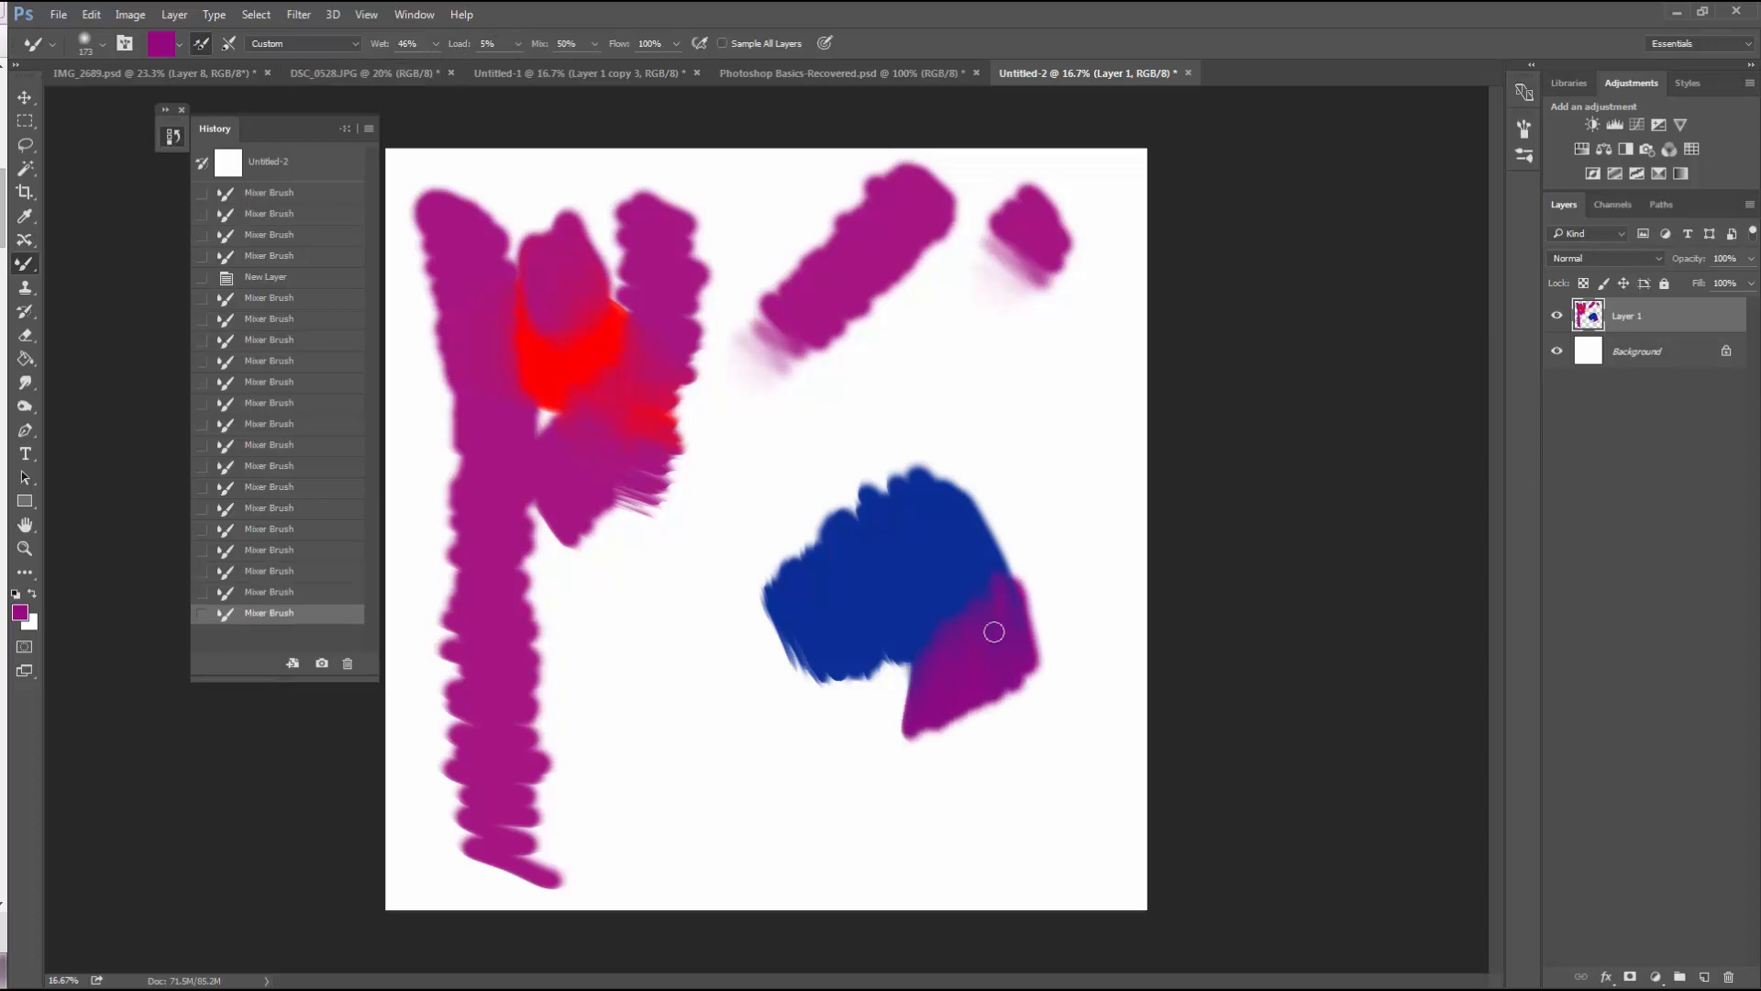
{"action": "left_click_drag", "start_coordinate": [909, 661], "coordinate": [893, 727]}
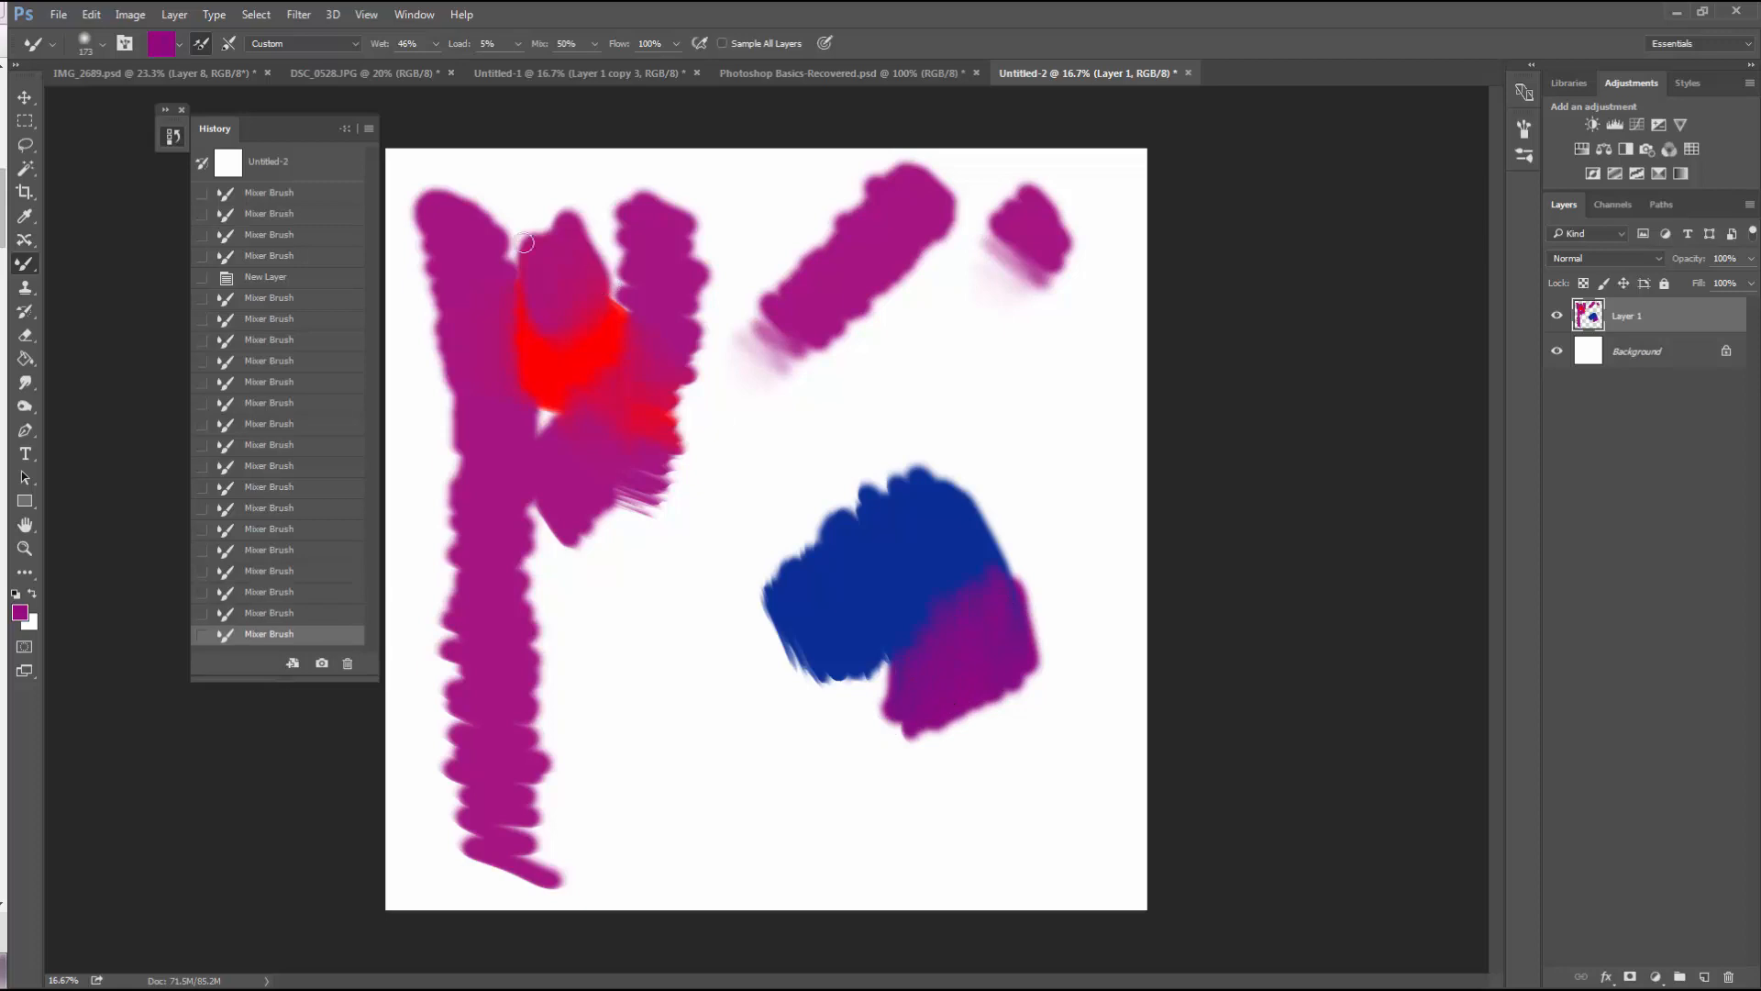
Apply the Moist, Light Mix preset and blend purple across the blue patch, extending it downward to the lower right
{"action": "left_click", "coordinate": [332, 46]}
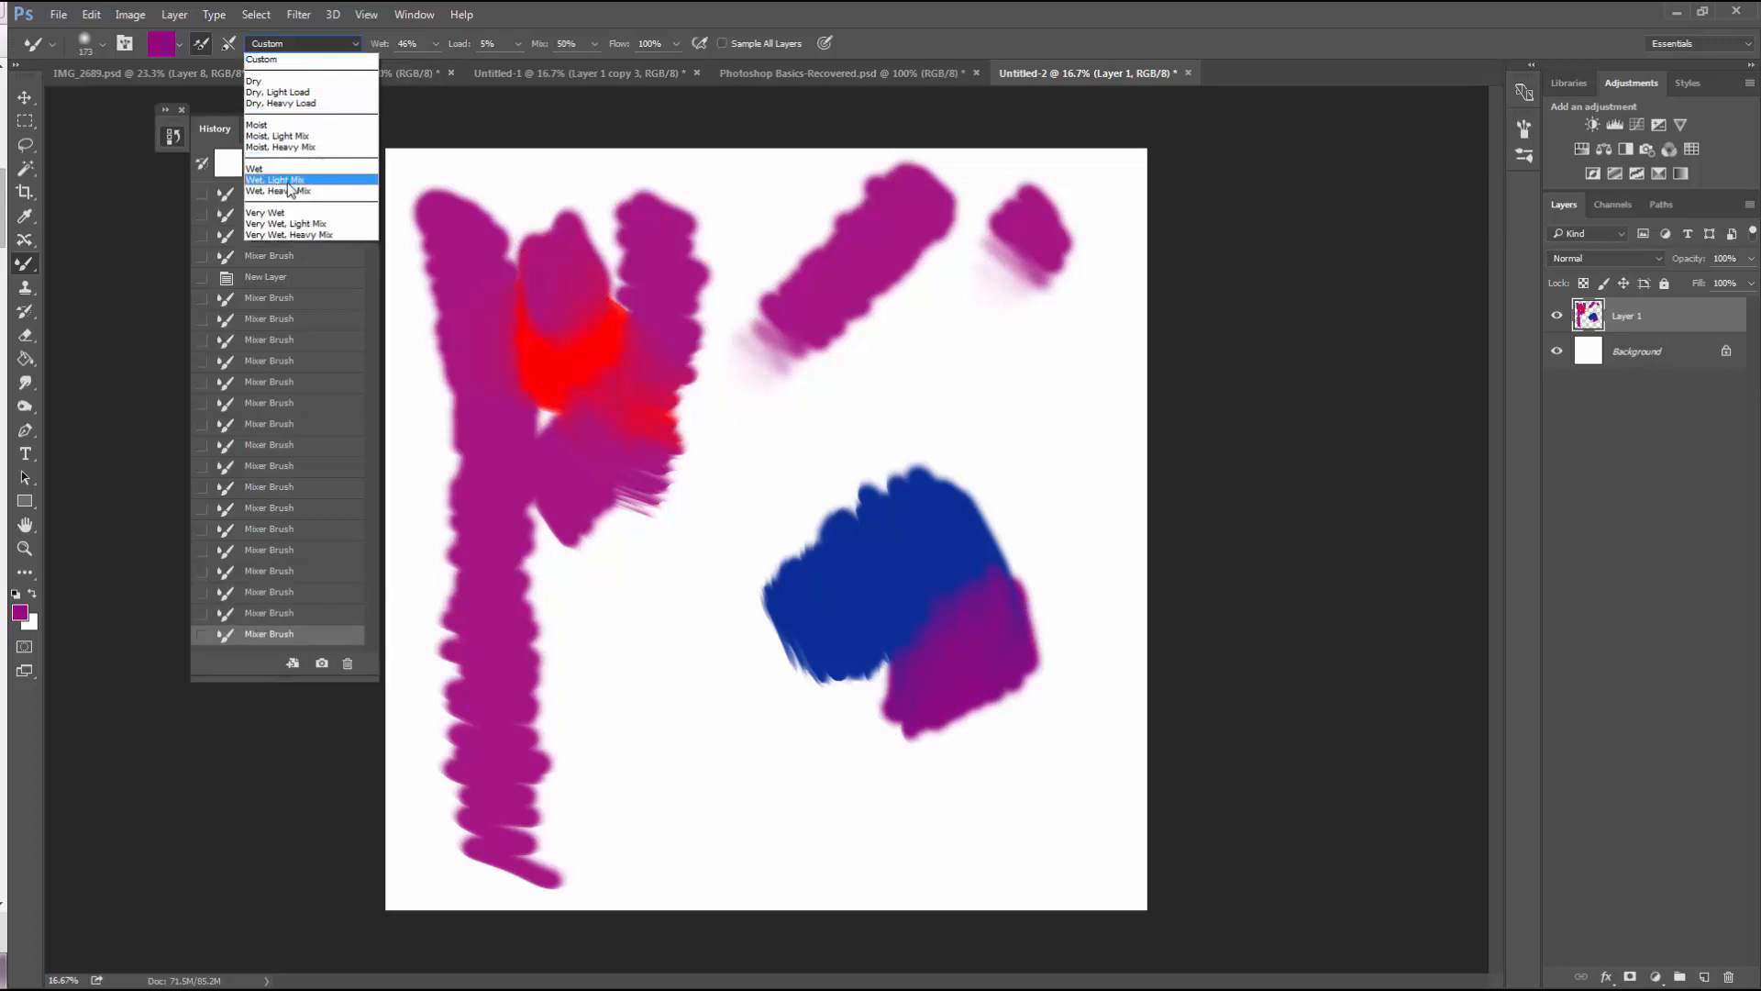
{"action": "left_click", "coordinate": [287, 137]}
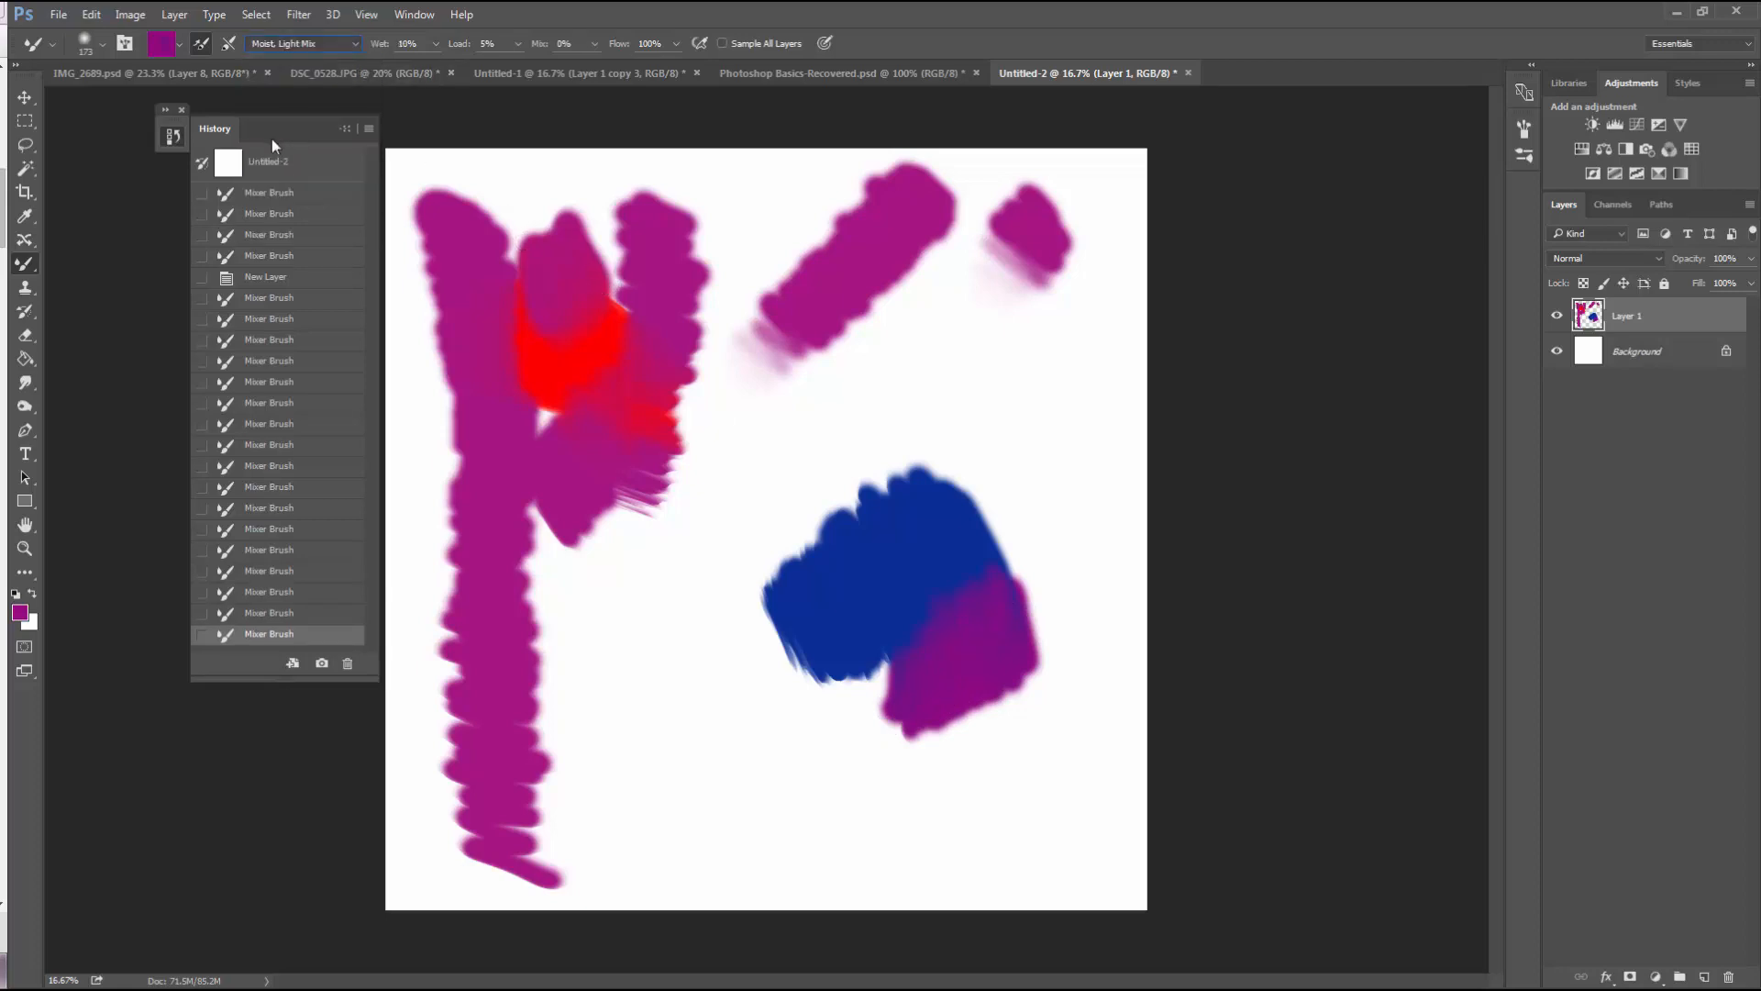
{"action": "mouse_move", "coordinate": [992, 554]}
{"action": "left_mouse_down"}
{"action": "mouse_move", "coordinate": [1021, 626]}
{"action": "mouse_move", "coordinate": [956, 611]}
{"action": "mouse_move", "coordinate": [928, 573]}
{"action": "mouse_move", "coordinate": [879, 596]}
{"action": "mouse_move", "coordinate": [821, 762]}
{"action": "mouse_move", "coordinate": [809, 671]}
{"action": "mouse_move", "coordinate": [742, 755]}
{"action": "mouse_move", "coordinate": [760, 594]}
{"action": "mouse_move", "coordinate": [731, 699]}
{"action": "mouse_move", "coordinate": [778, 640]}
{"action": "mouse_move", "coordinate": [791, 803]}
{"action": "mouse_move", "coordinate": [876, 670]}
{"action": "mouse_move", "coordinate": [877, 749]}
{"action": "mouse_move", "coordinate": [908, 777]}
{"action": "mouse_move", "coordinate": [948, 622]}
{"action": "mouse_move", "coordinate": [981, 621]}
{"action": "mouse_move", "coordinate": [1004, 674]}
{"action": "mouse_move", "coordinate": [1038, 683]}
{"action": "mouse_move", "coordinate": [1020, 548]}
{"action": "mouse_move", "coordinate": [1008, 585]}
{"action": "mouse_move", "coordinate": [926, 616]}
{"action": "mouse_move", "coordinate": [939, 699]}
{"action": "left_mouse_up"}
Clean the Mixer Brush, enable cleaning after each stroke and disable loading after each stroke, keeping the Moist, Light Mix preset
{"action": "left_click", "coordinate": [321, 41]}
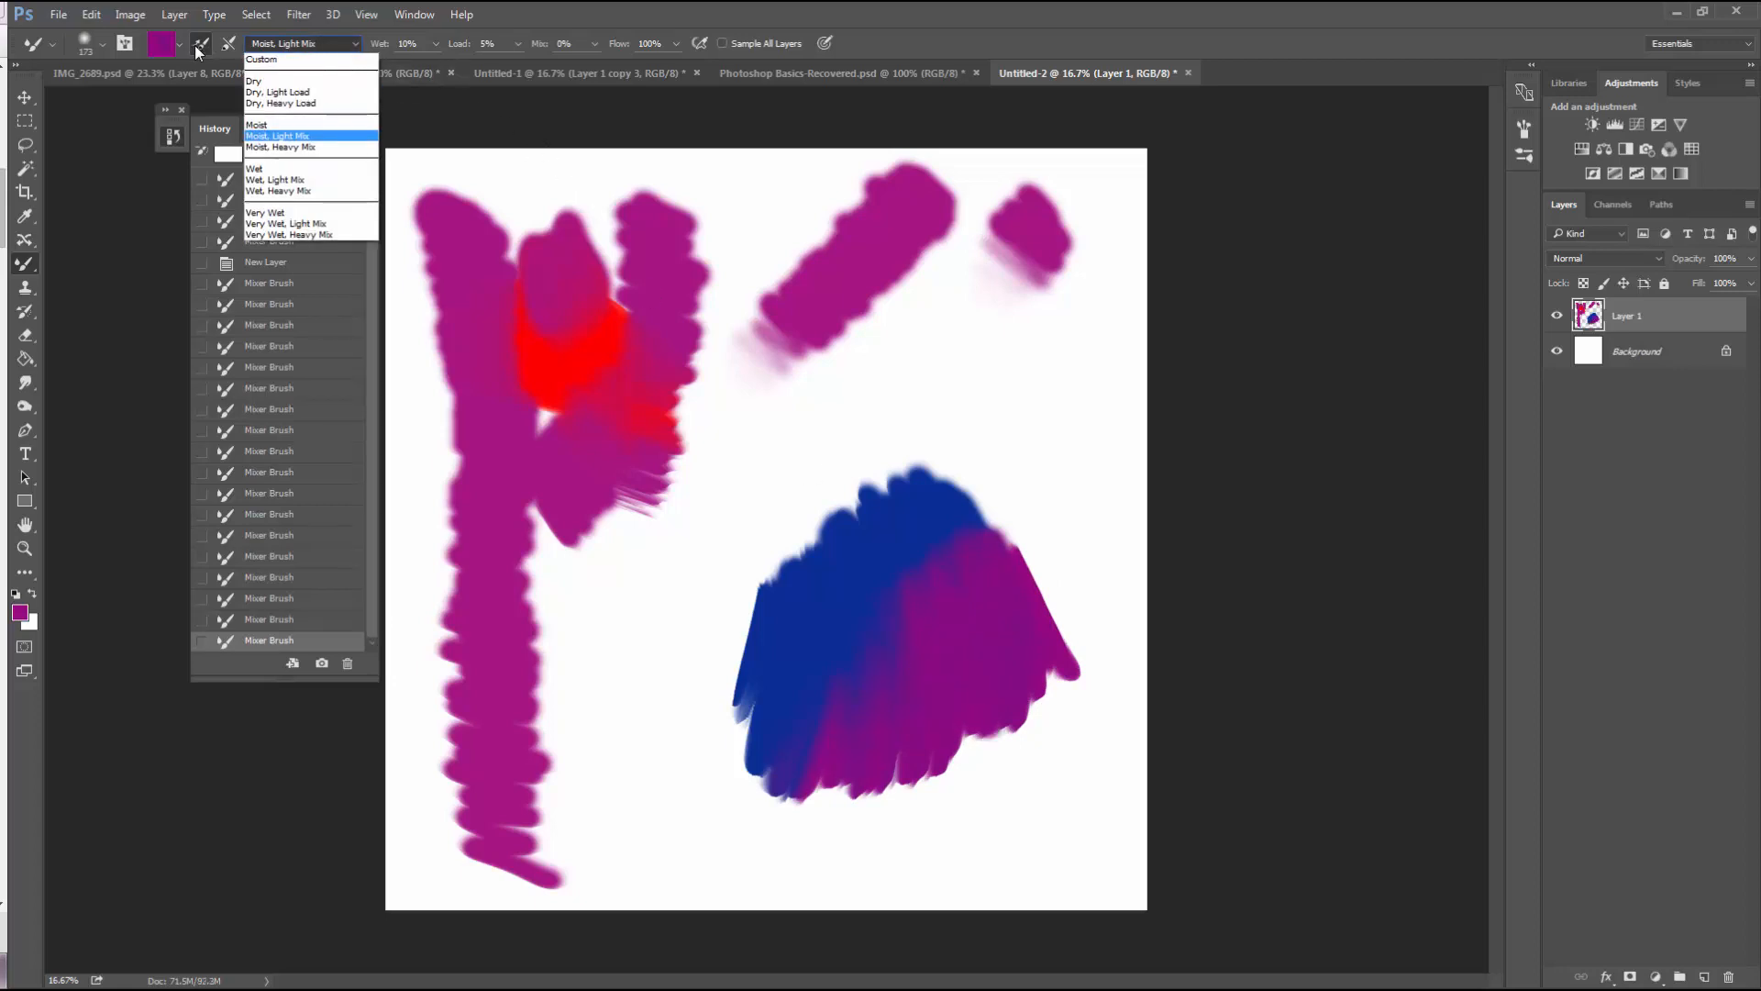
{"action": "left_click", "coordinate": [186, 49]}
{"action": "left_click", "coordinate": [179, 47]}
{"action": "left_click", "coordinate": [195, 89]}
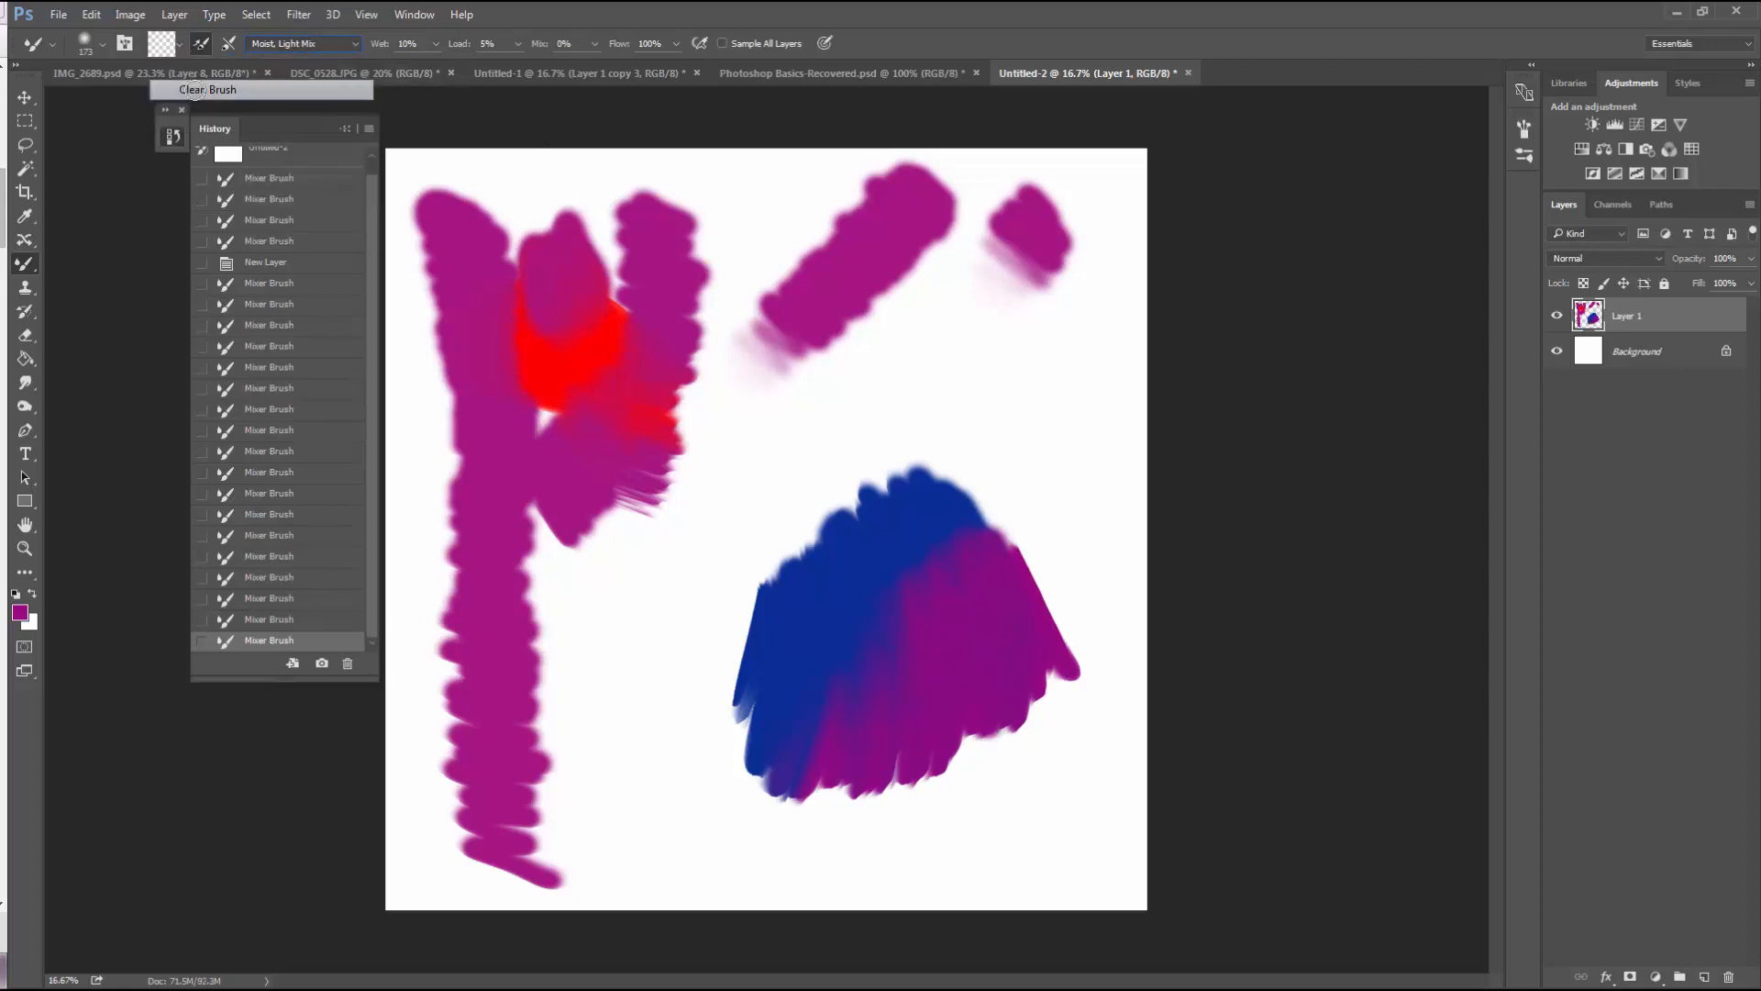
{"action": "left_click", "coordinate": [227, 47]}
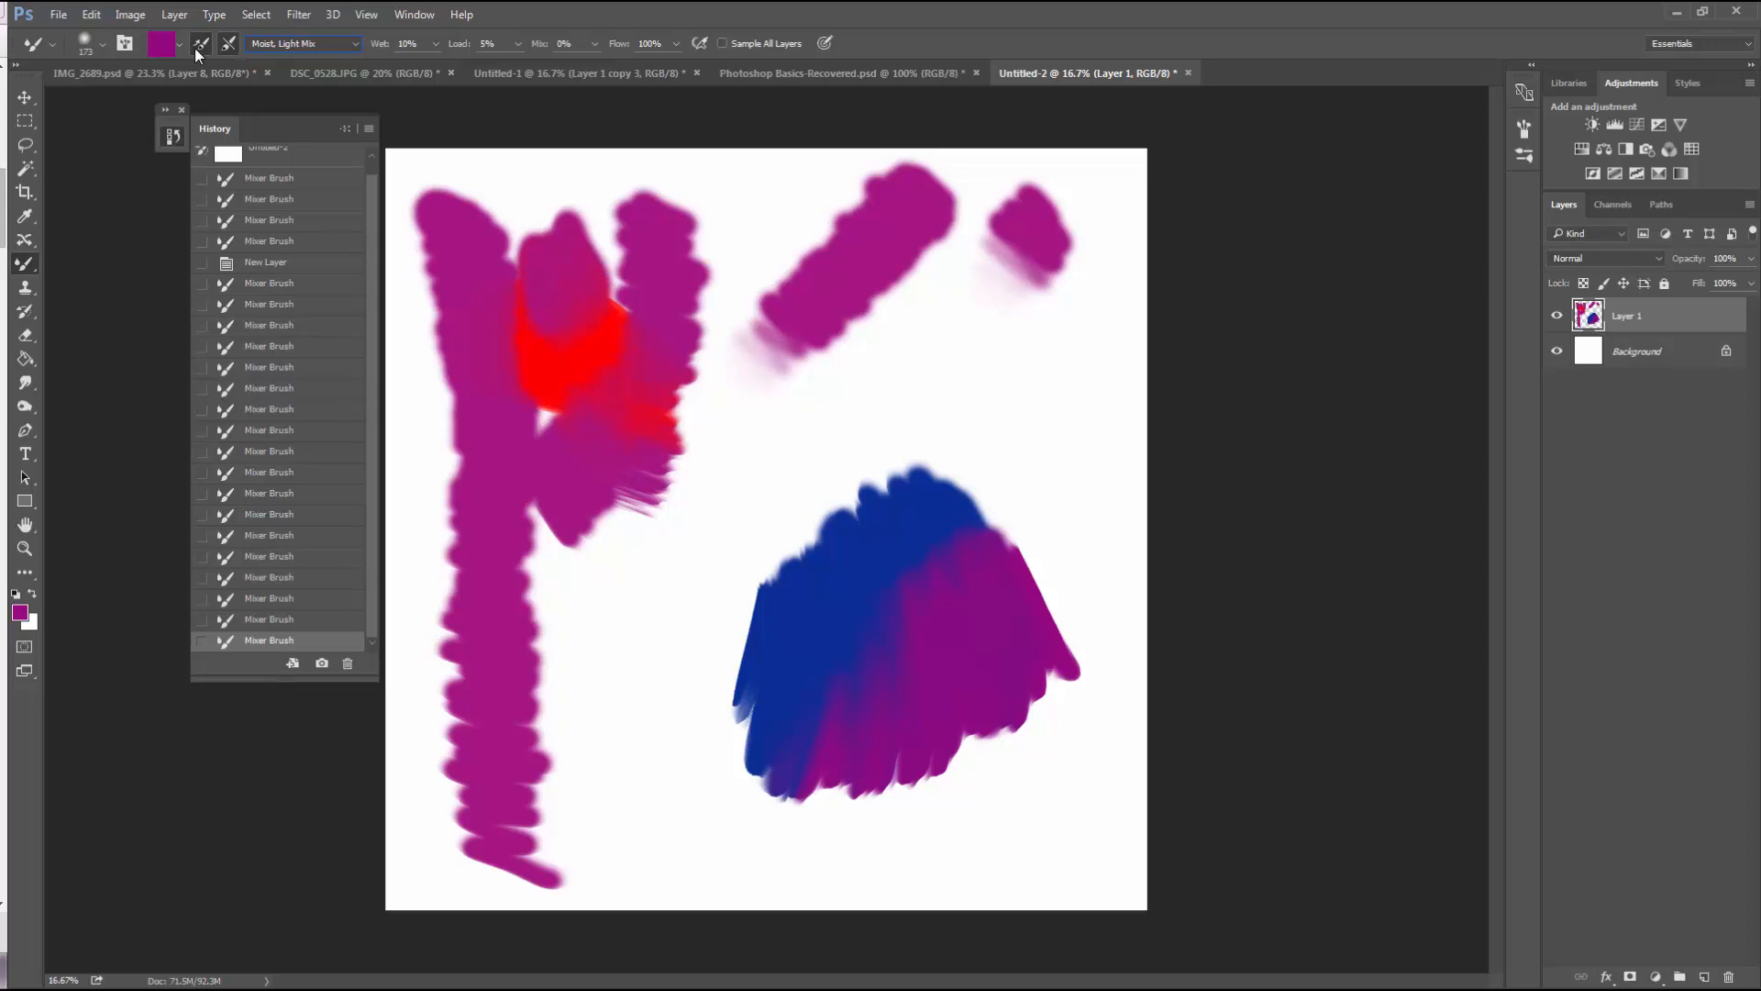
{"action": "left_click", "coordinate": [196, 48]}
{"action": "left_click", "coordinate": [304, 46]}
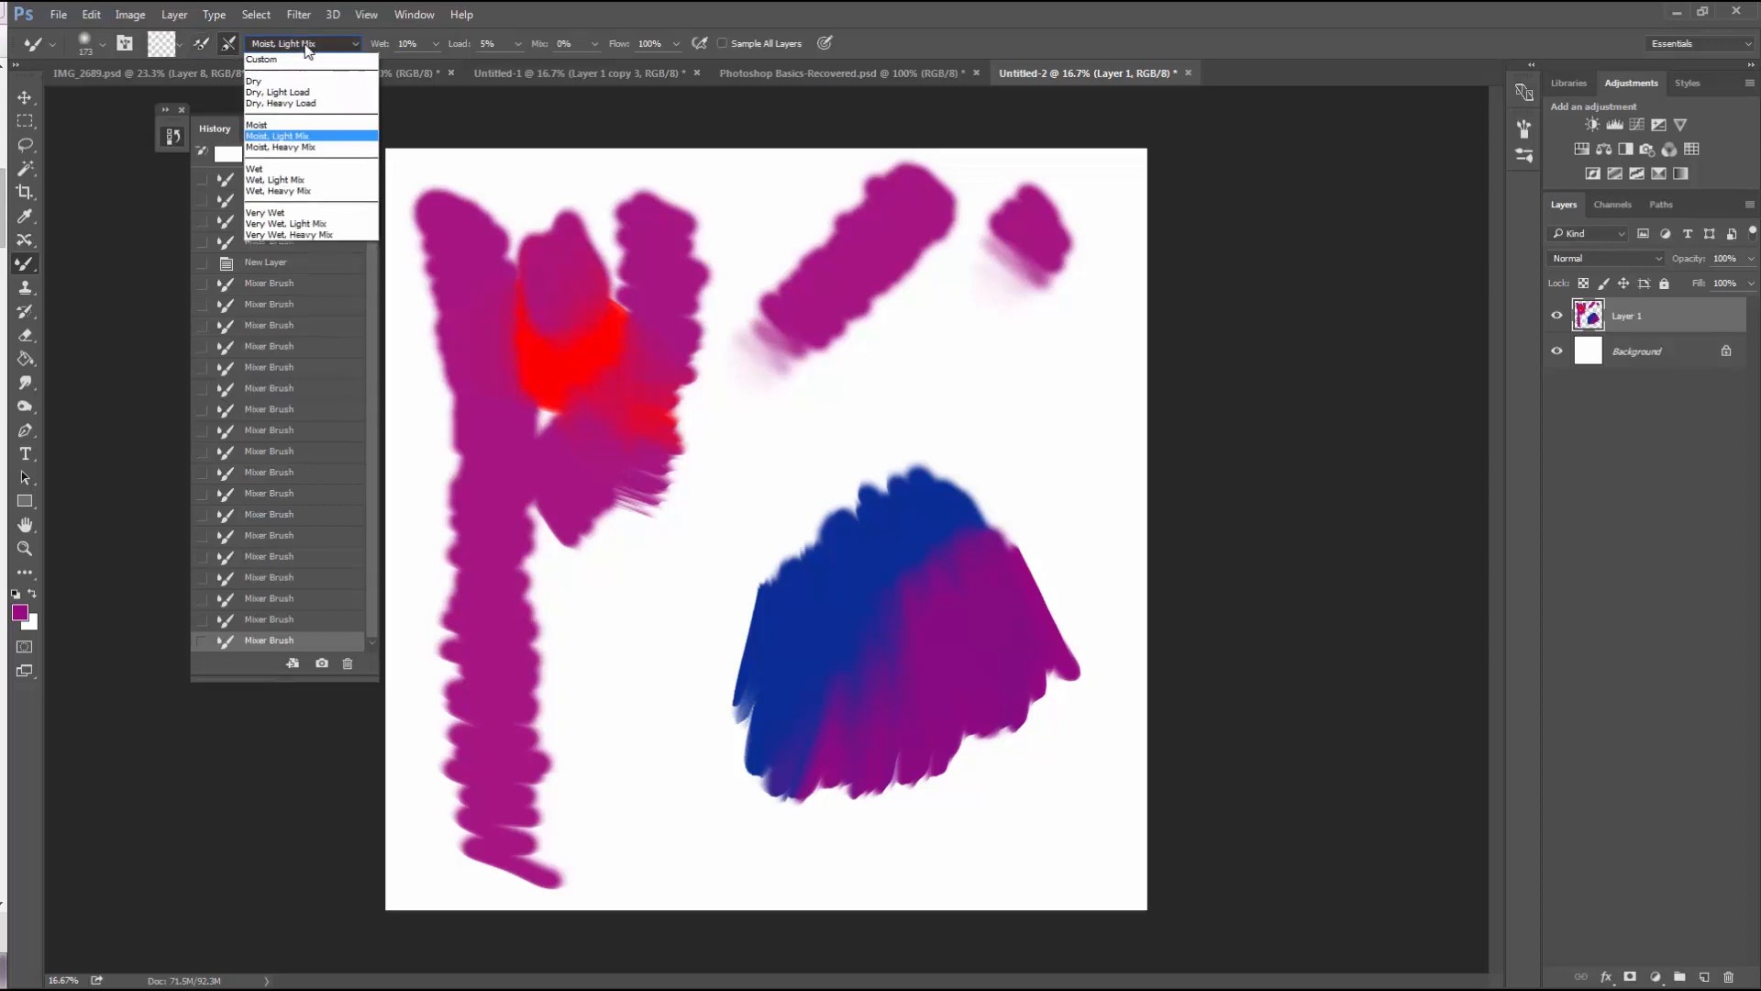
{"action": "left_click", "coordinate": [944, 532]}
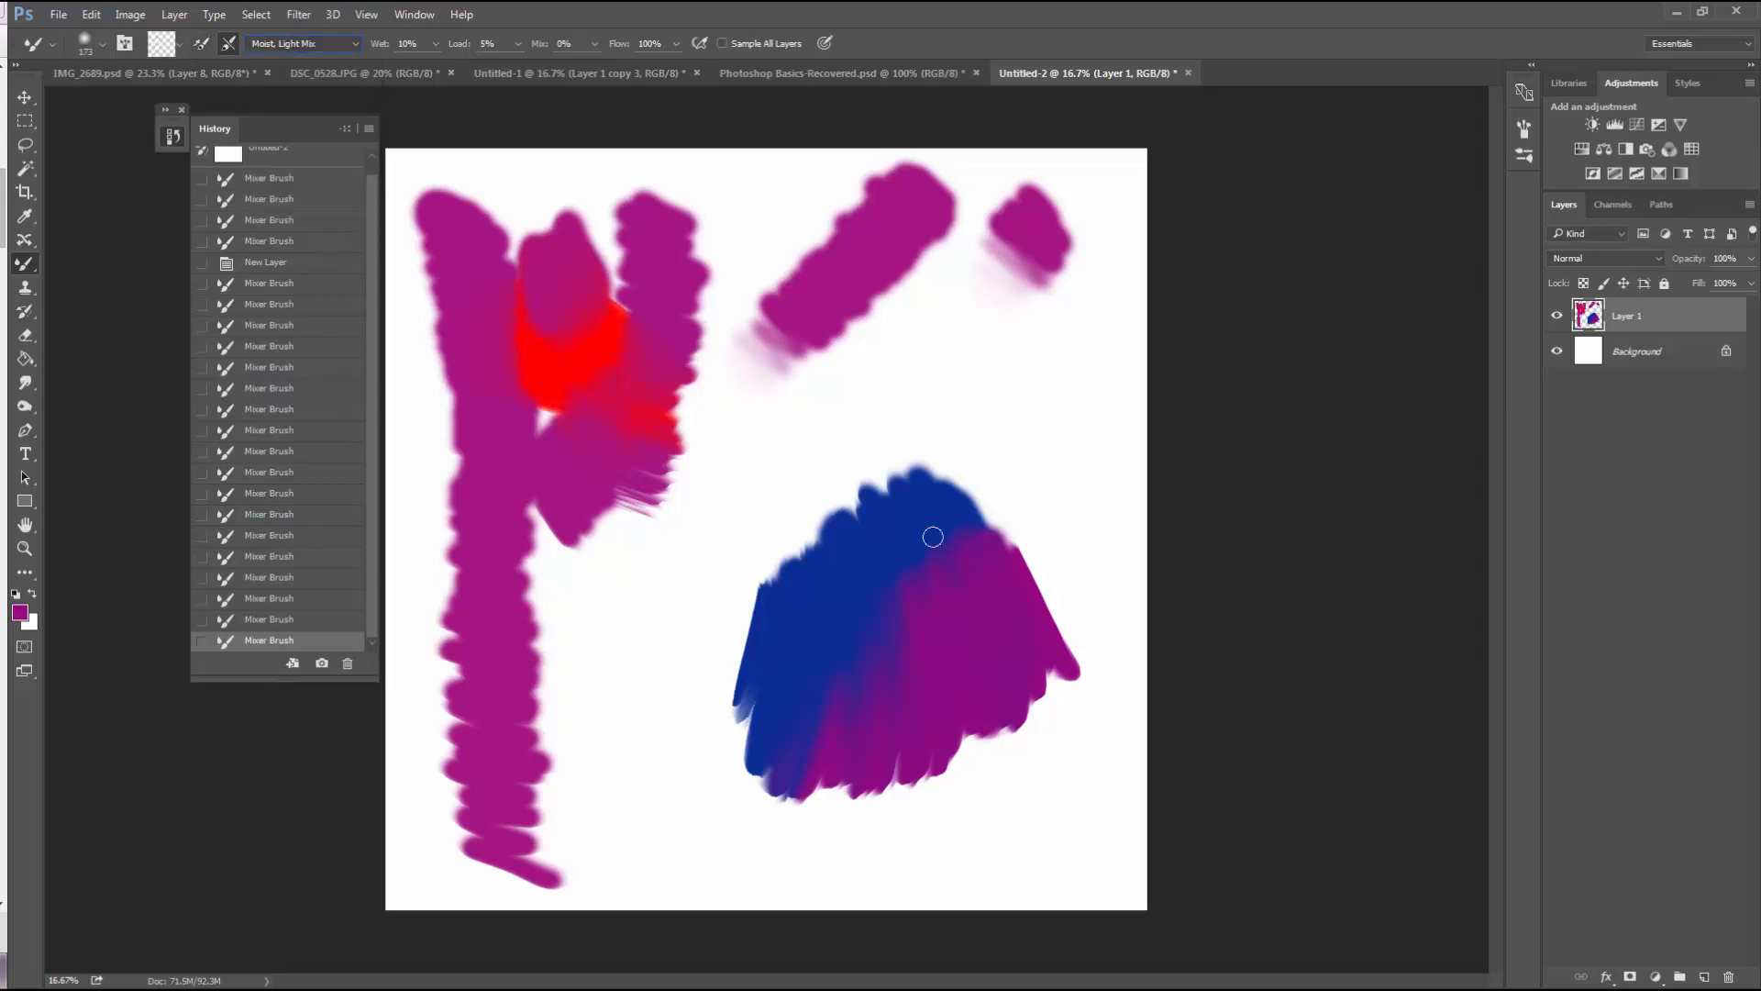
Blend the boundary between blue and purple into a soft diagonal gradient with the clean Mixer Brush
{"action": "mouse_move", "coordinate": [987, 572]}
{"action": "left_mouse_down"}
{"action": "mouse_move", "coordinate": [967, 514]}
{"action": "mouse_move", "coordinate": [945, 518]}
{"action": "left_mouse_up"}
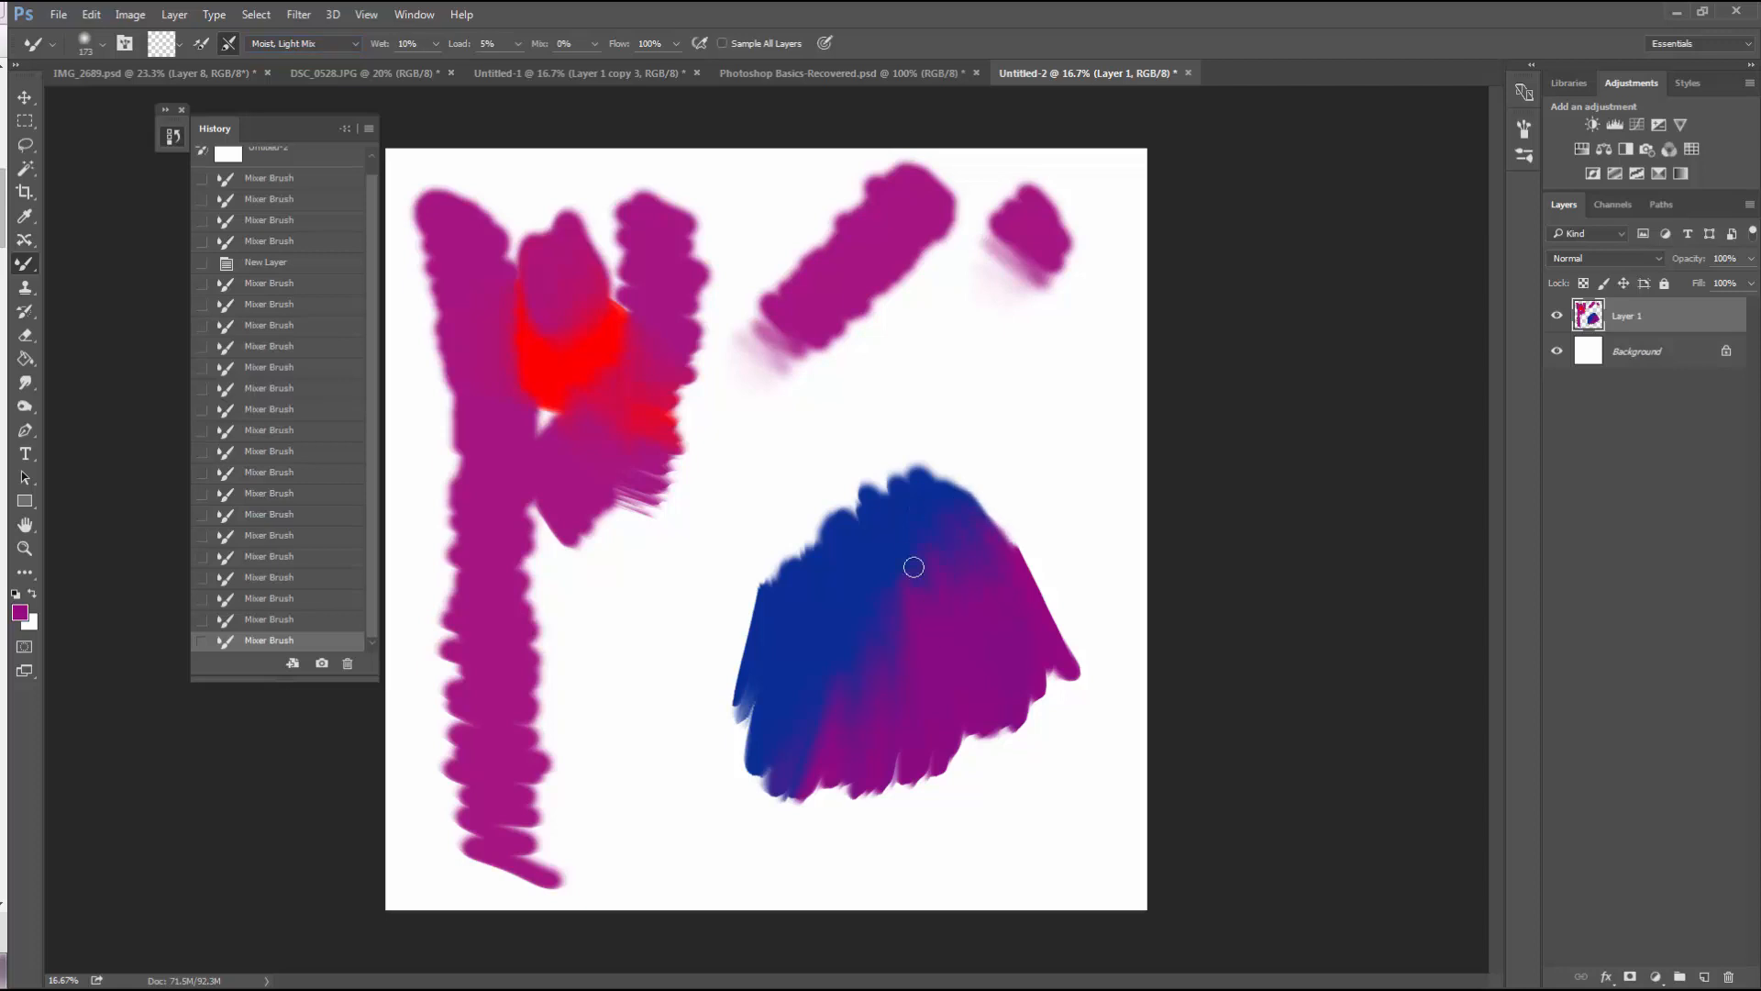
{"action": "mouse_move", "coordinate": [903, 667]}
{"action": "left_mouse_down"}
{"action": "mouse_move", "coordinate": [940, 591]}
{"action": "mouse_move", "coordinate": [918, 571]}
{"action": "mouse_move", "coordinate": [931, 581]}
{"action": "mouse_move", "coordinate": [901, 607]}
{"action": "mouse_move", "coordinate": [883, 598]}
{"action": "mouse_move", "coordinate": [934, 560]}
{"action": "mouse_move", "coordinate": [911, 649]}
{"action": "mouse_move", "coordinate": [976, 582]}
{"action": "left_mouse_up"}
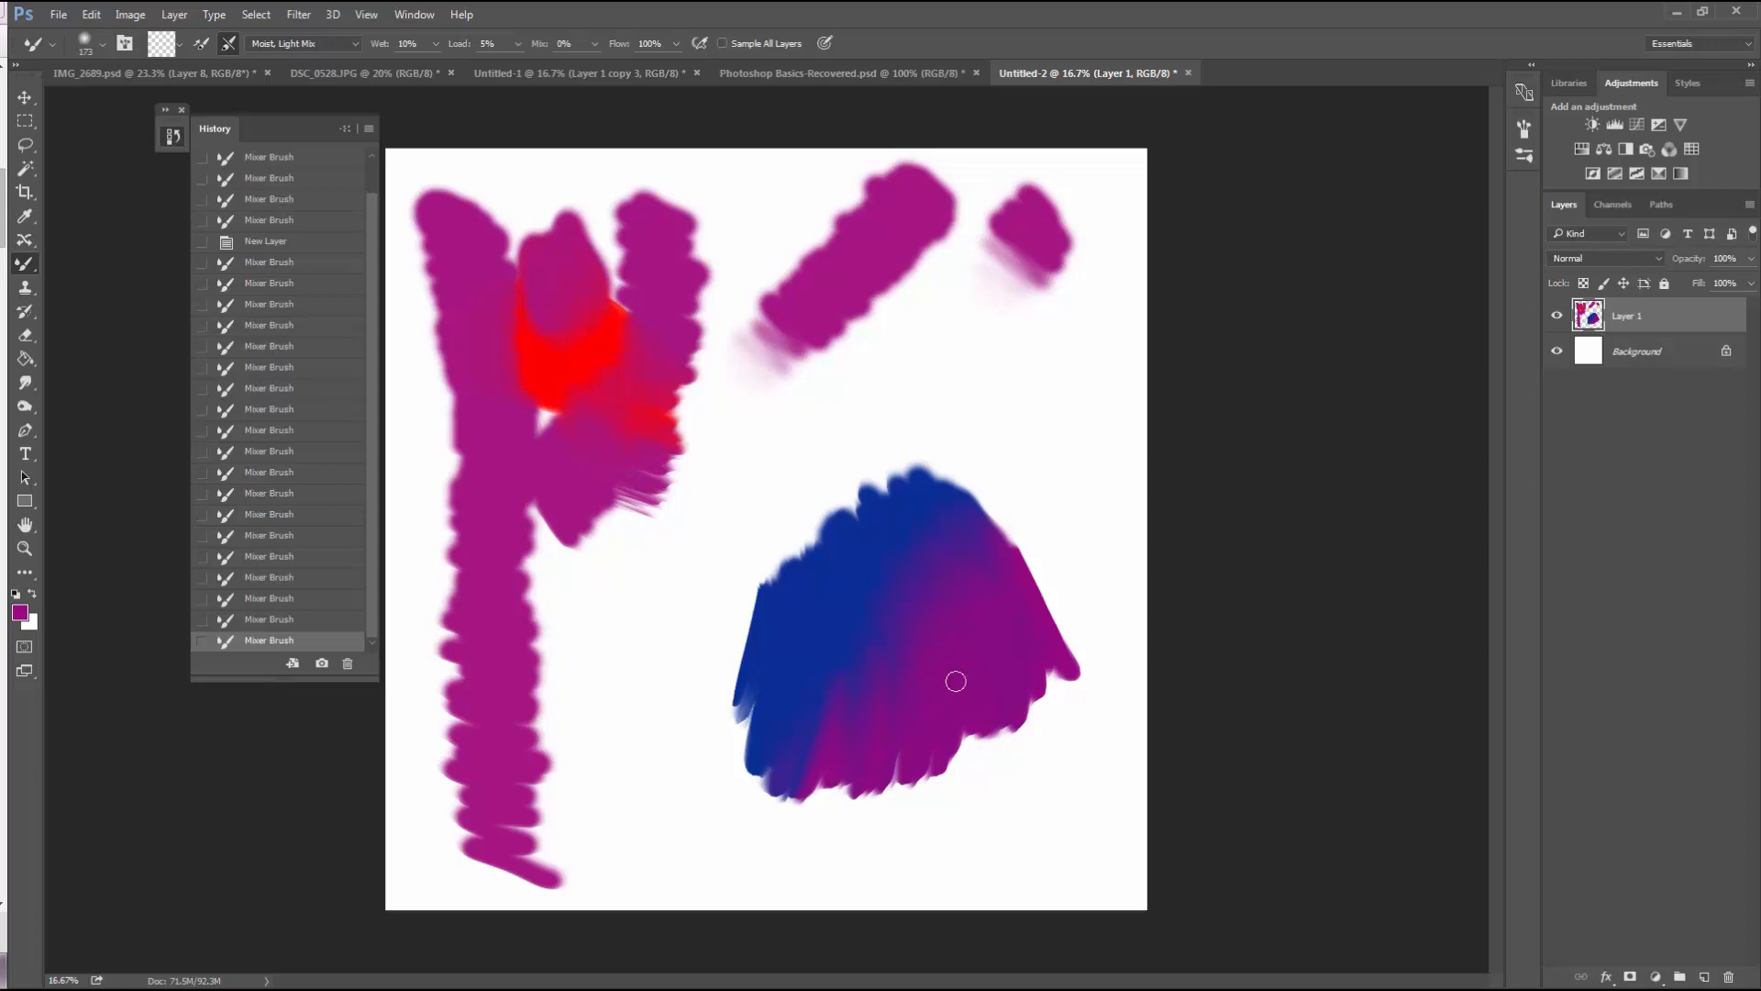
{"action": "mouse_move", "coordinate": [956, 681]}
{"action": "left_mouse_down"}
{"action": "mouse_move", "coordinate": [905, 557]}
{"action": "mouse_move", "coordinate": [927, 513]}
{"action": "mouse_move", "coordinate": [967, 593]}
{"action": "mouse_move", "coordinate": [973, 549]}
{"action": "mouse_move", "coordinate": [1010, 609]}
{"action": "mouse_move", "coordinate": [937, 554]}
{"action": "mouse_move", "coordinate": [910, 615]}
{"action": "mouse_move", "coordinate": [927, 622]}
{"action": "mouse_move", "coordinate": [982, 578]}
{"action": "mouse_move", "coordinate": [868, 592]}
{"action": "left_mouse_up"}
{"action": "left_click_drag", "start_coordinate": [836, 746], "coordinate": [829, 771]}
{"action": "mouse_move", "coordinate": [939, 628]}
{"action": "left_mouse_down"}
{"action": "mouse_move", "coordinate": [929, 674]}
{"action": "mouse_move", "coordinate": [924, 553]}
{"action": "mouse_move", "coordinate": [916, 665]}
{"action": "mouse_move", "coordinate": [942, 703]}
{"action": "mouse_move", "coordinate": [1025, 636]}
{"action": "mouse_move", "coordinate": [1007, 682]}
{"action": "mouse_move", "coordinate": [970, 687]}
{"action": "mouse_move", "coordinate": [956, 627]}
{"action": "mouse_move", "coordinate": [928, 634]}
{"action": "mouse_move", "coordinate": [846, 738]}
{"action": "mouse_move", "coordinate": [867, 660]}
{"action": "mouse_move", "coordinate": [848, 701]}
{"action": "mouse_move", "coordinate": [953, 583]}
{"action": "mouse_move", "coordinate": [993, 613]}
{"action": "mouse_move", "coordinate": [1005, 580]}
{"action": "mouse_move", "coordinate": [986, 533]}
{"action": "mouse_move", "coordinate": [962, 538]}
{"action": "mouse_move", "coordinate": [966, 604]}
{"action": "mouse_move", "coordinate": [958, 535]}
{"action": "mouse_move", "coordinate": [1032, 557]}
{"action": "mouse_move", "coordinate": [922, 647]}
{"action": "mouse_move", "coordinate": [966, 629]}
{"action": "mouse_move", "coordinate": [985, 560]}
{"action": "mouse_move", "coordinate": [886, 618]}
{"action": "mouse_move", "coordinate": [884, 597]}
{"action": "mouse_move", "coordinate": [926, 614]}
{"action": "mouse_move", "coordinate": [983, 552]}
{"action": "mouse_move", "coordinate": [984, 613]}
{"action": "mouse_move", "coordinate": [942, 523]}
{"action": "mouse_move", "coordinate": [1004, 640]}
{"action": "mouse_move", "coordinate": [952, 571]}
{"action": "left_mouse_up"}
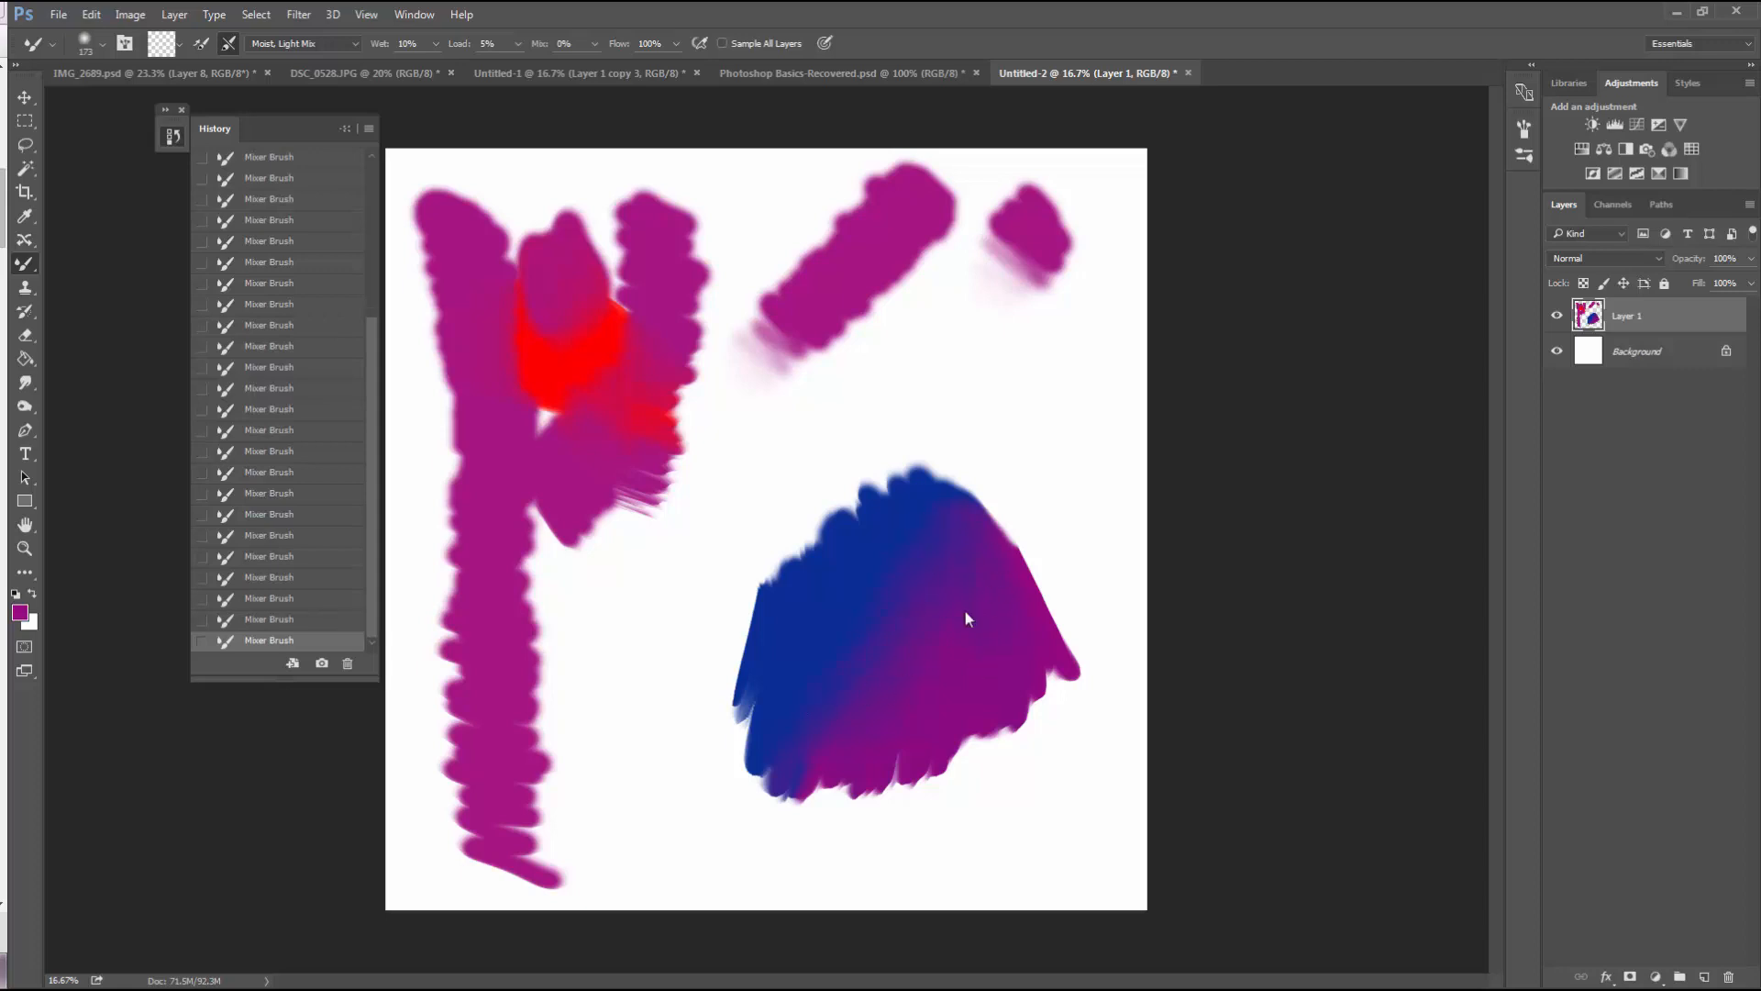
{"action": "mouse_move", "coordinate": [1002, 599]}
{"action": "left_mouse_down"}
{"action": "mouse_move", "coordinate": [979, 519]}
{"action": "mouse_move", "coordinate": [941, 510]}
{"action": "mouse_move", "coordinate": [962, 625]}
{"action": "mouse_move", "coordinate": [892, 541]}
{"action": "mouse_move", "coordinate": [867, 671]}
{"action": "mouse_move", "coordinate": [918, 630]}
{"action": "mouse_move", "coordinate": [906, 665]}
{"action": "mouse_move", "coordinate": [872, 717]}
{"action": "mouse_move", "coordinate": [861, 698]}
{"action": "mouse_move", "coordinate": [818, 732]}
{"action": "mouse_move", "coordinate": [811, 682]}
{"action": "mouse_move", "coordinate": [845, 659]}
{"action": "mouse_move", "coordinate": [974, 636]}
{"action": "mouse_move", "coordinate": [845, 737]}
{"action": "mouse_move", "coordinate": [792, 735]}
{"action": "mouse_move", "coordinate": [809, 647]}
{"action": "mouse_move", "coordinate": [881, 541]}
{"action": "mouse_move", "coordinate": [895, 565]}
{"action": "mouse_move", "coordinate": [947, 545]}
{"action": "mouse_move", "coordinate": [915, 634]}
{"action": "left_mouse_up"}
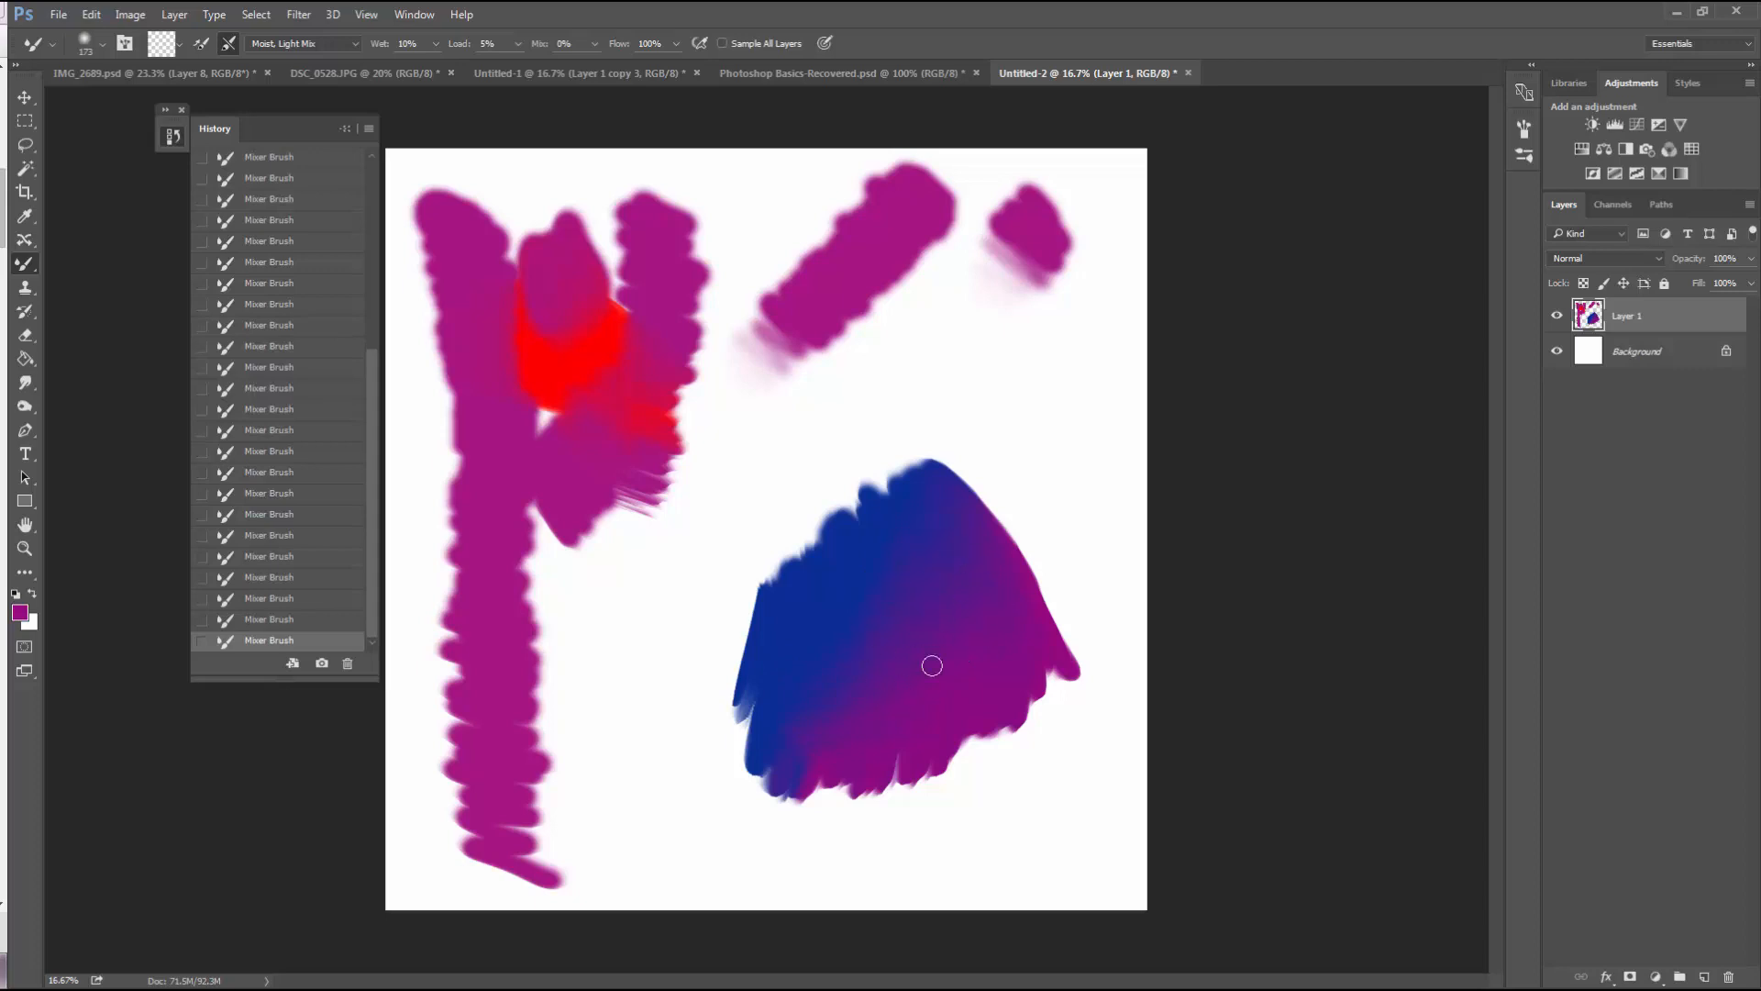
Smooth the right, left and top outlines of the blue-purple shape by brushing along its edges
{"action": "mouse_move", "coordinate": [966, 482]}
{"action": "left_mouse_down"}
{"action": "mouse_move", "coordinate": [1018, 649]}
{"action": "mouse_move", "coordinate": [991, 479]}
{"action": "mouse_move", "coordinate": [983, 492]}
{"action": "left_mouse_up"}
{"action": "mouse_move", "coordinate": [1018, 684]}
{"action": "left_mouse_down"}
{"action": "mouse_move", "coordinate": [972, 464]}
{"action": "mouse_move", "coordinate": [1043, 575]}
{"action": "mouse_move", "coordinate": [1011, 483]}
{"action": "mouse_move", "coordinate": [933, 510]}
{"action": "mouse_move", "coordinate": [962, 475]}
{"action": "mouse_move", "coordinate": [952, 457]}
{"action": "mouse_move", "coordinate": [921, 466]}
{"action": "mouse_move", "coordinate": [954, 449]}
{"action": "left_mouse_up"}
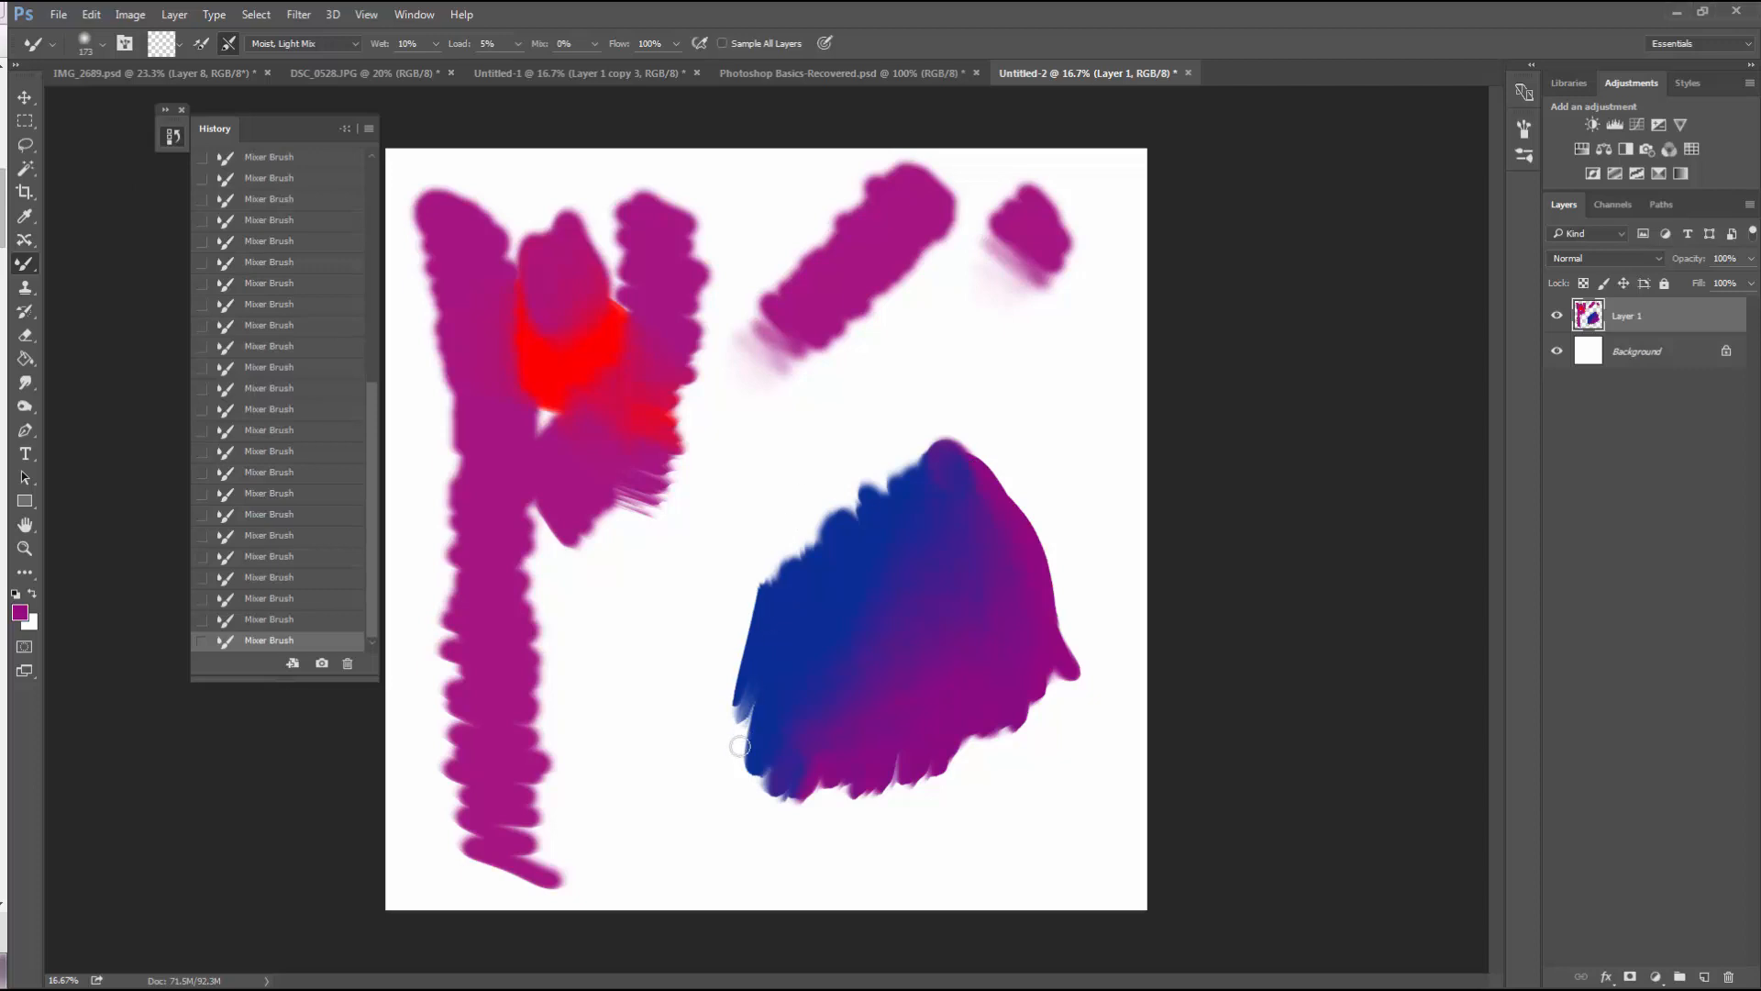
{"action": "left_click_drag", "start_coordinate": [751, 743], "coordinate": [745, 633]}
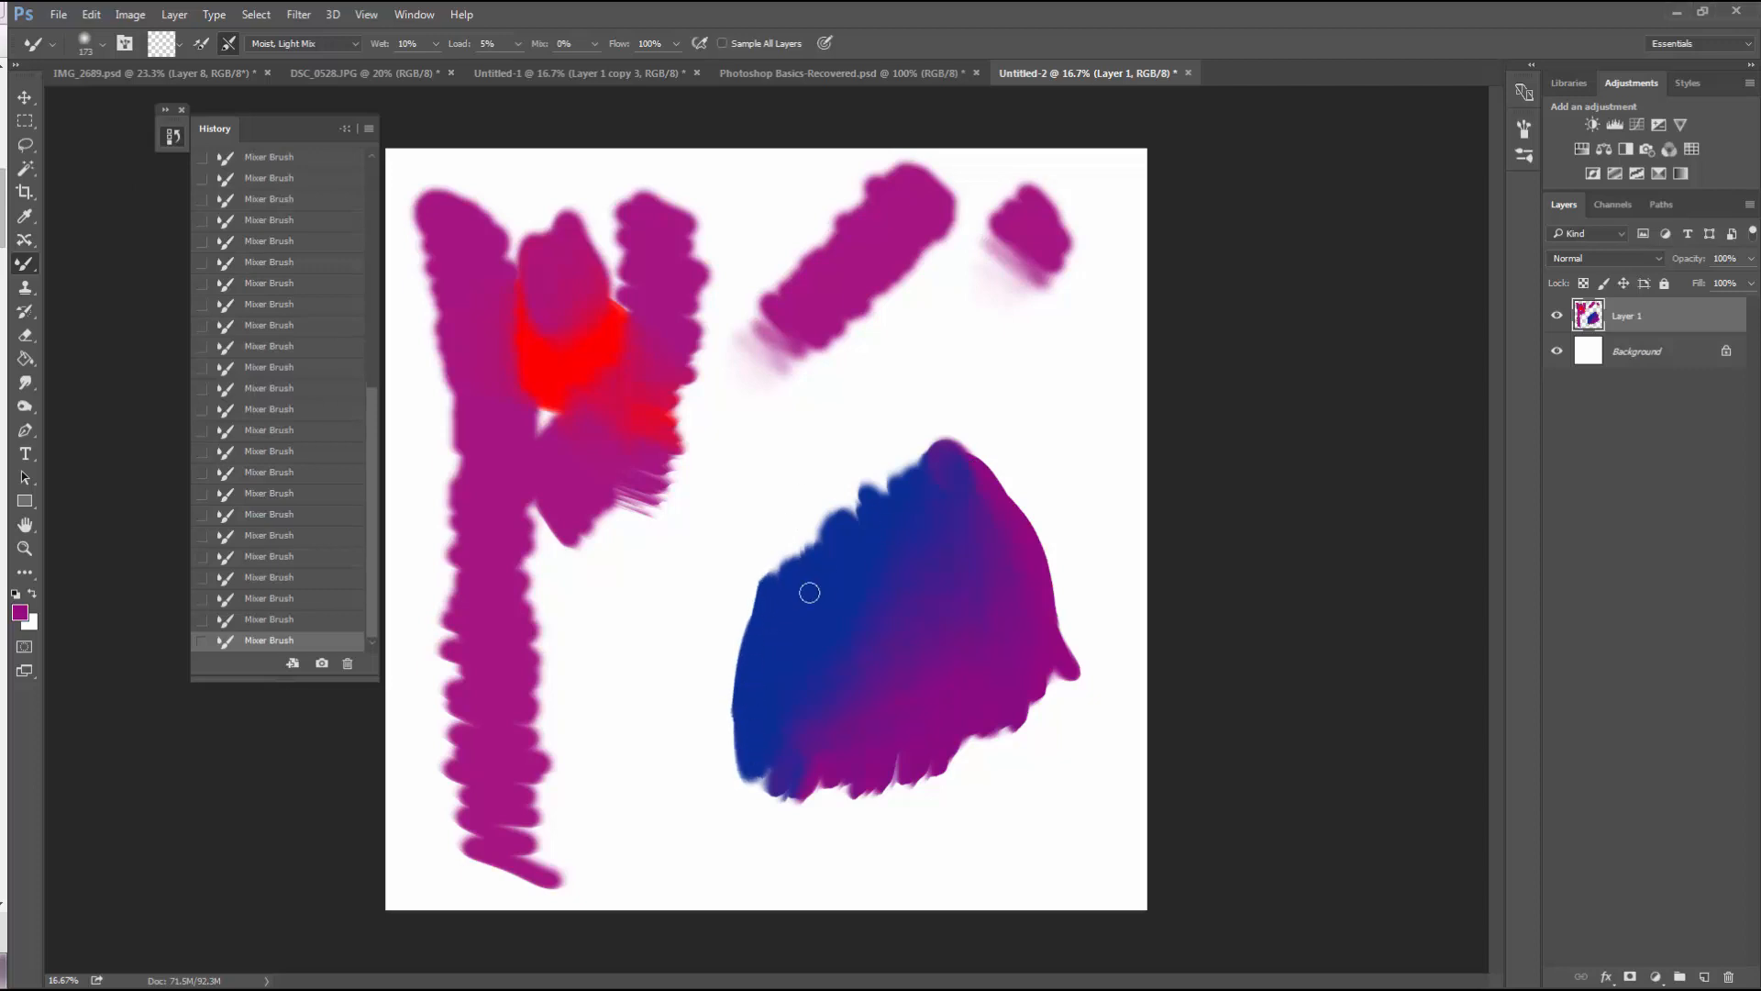
{"action": "mouse_move", "coordinate": [941, 447]}
{"action": "left_mouse_down"}
{"action": "mouse_move", "coordinate": [784, 559]}
{"action": "mouse_move", "coordinate": [914, 466]}
{"action": "mouse_move", "coordinate": [862, 549]}
{"action": "mouse_move", "coordinate": [981, 490]}
{"action": "mouse_move", "coordinate": [960, 450]}
{"action": "mouse_move", "coordinate": [1034, 592]}
{"action": "left_mouse_up"}
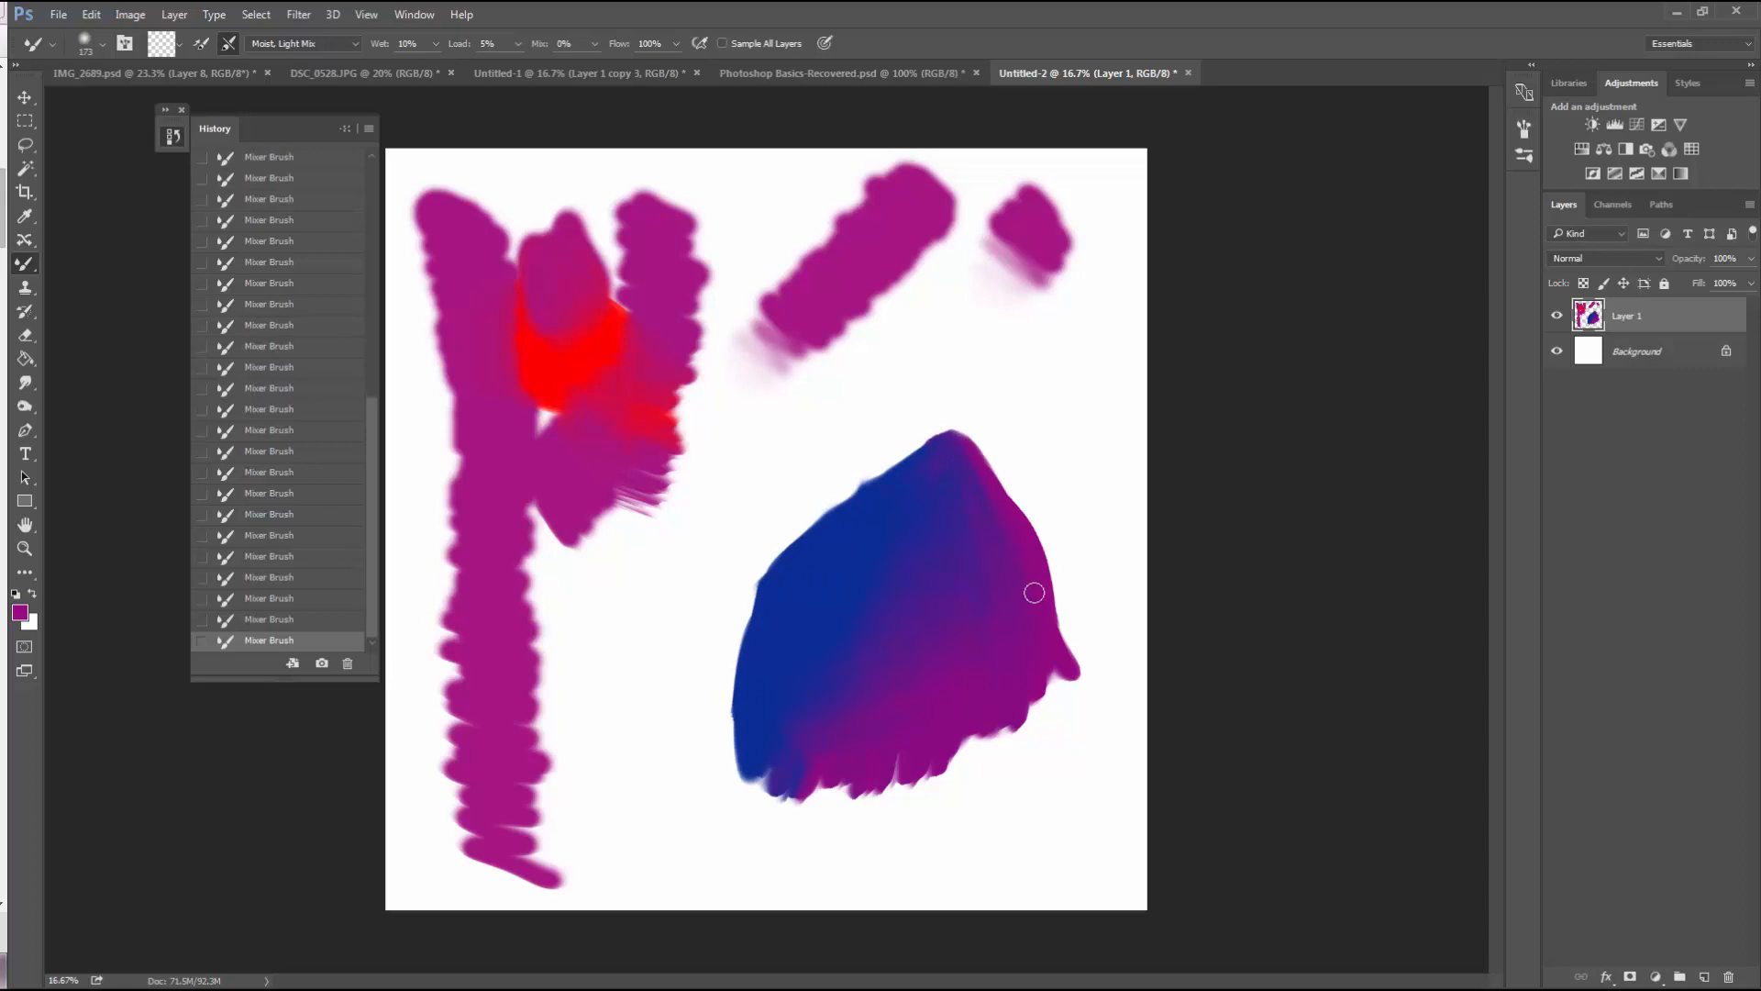
Smear blue paint outward from the shape's upper-left edge onto the white canvas with the unloaded brush
{"action": "left_click", "coordinate": [675, 44]}
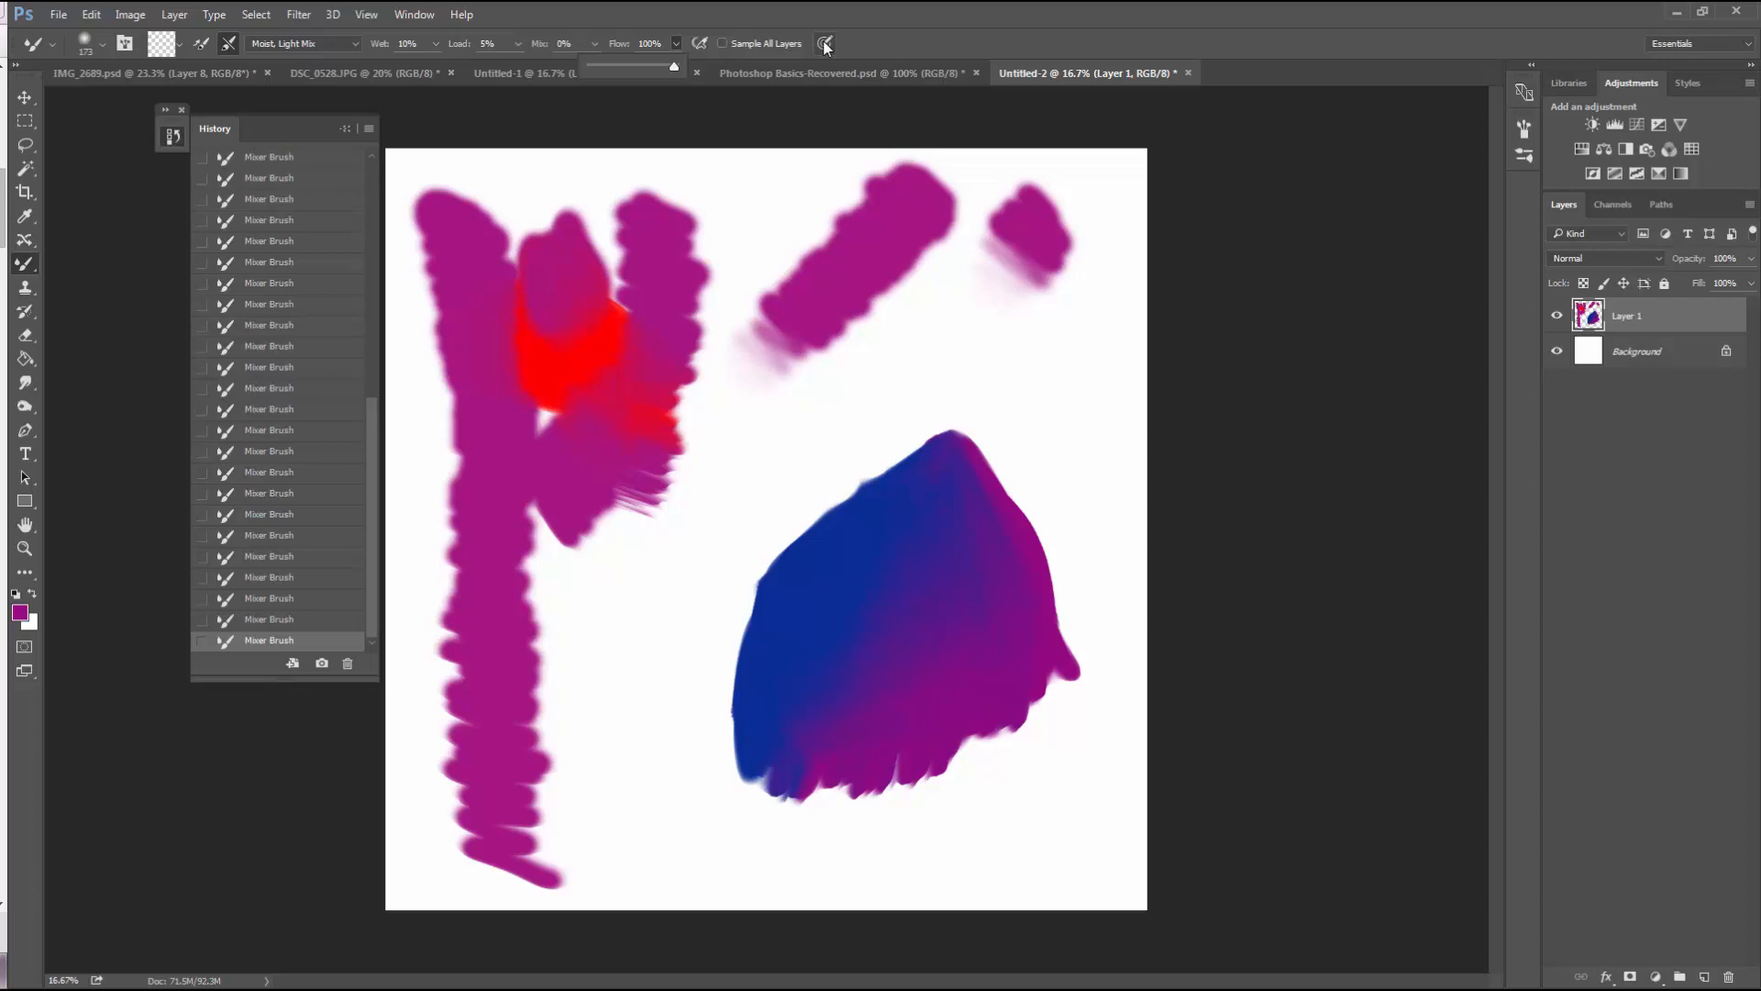
{"action": "mouse_move", "coordinate": [807, 513]}
{"action": "left_mouse_down"}
{"action": "mouse_move", "coordinate": [752, 495]}
{"action": "mouse_move", "coordinate": [719, 688]}
{"action": "left_mouse_up"}
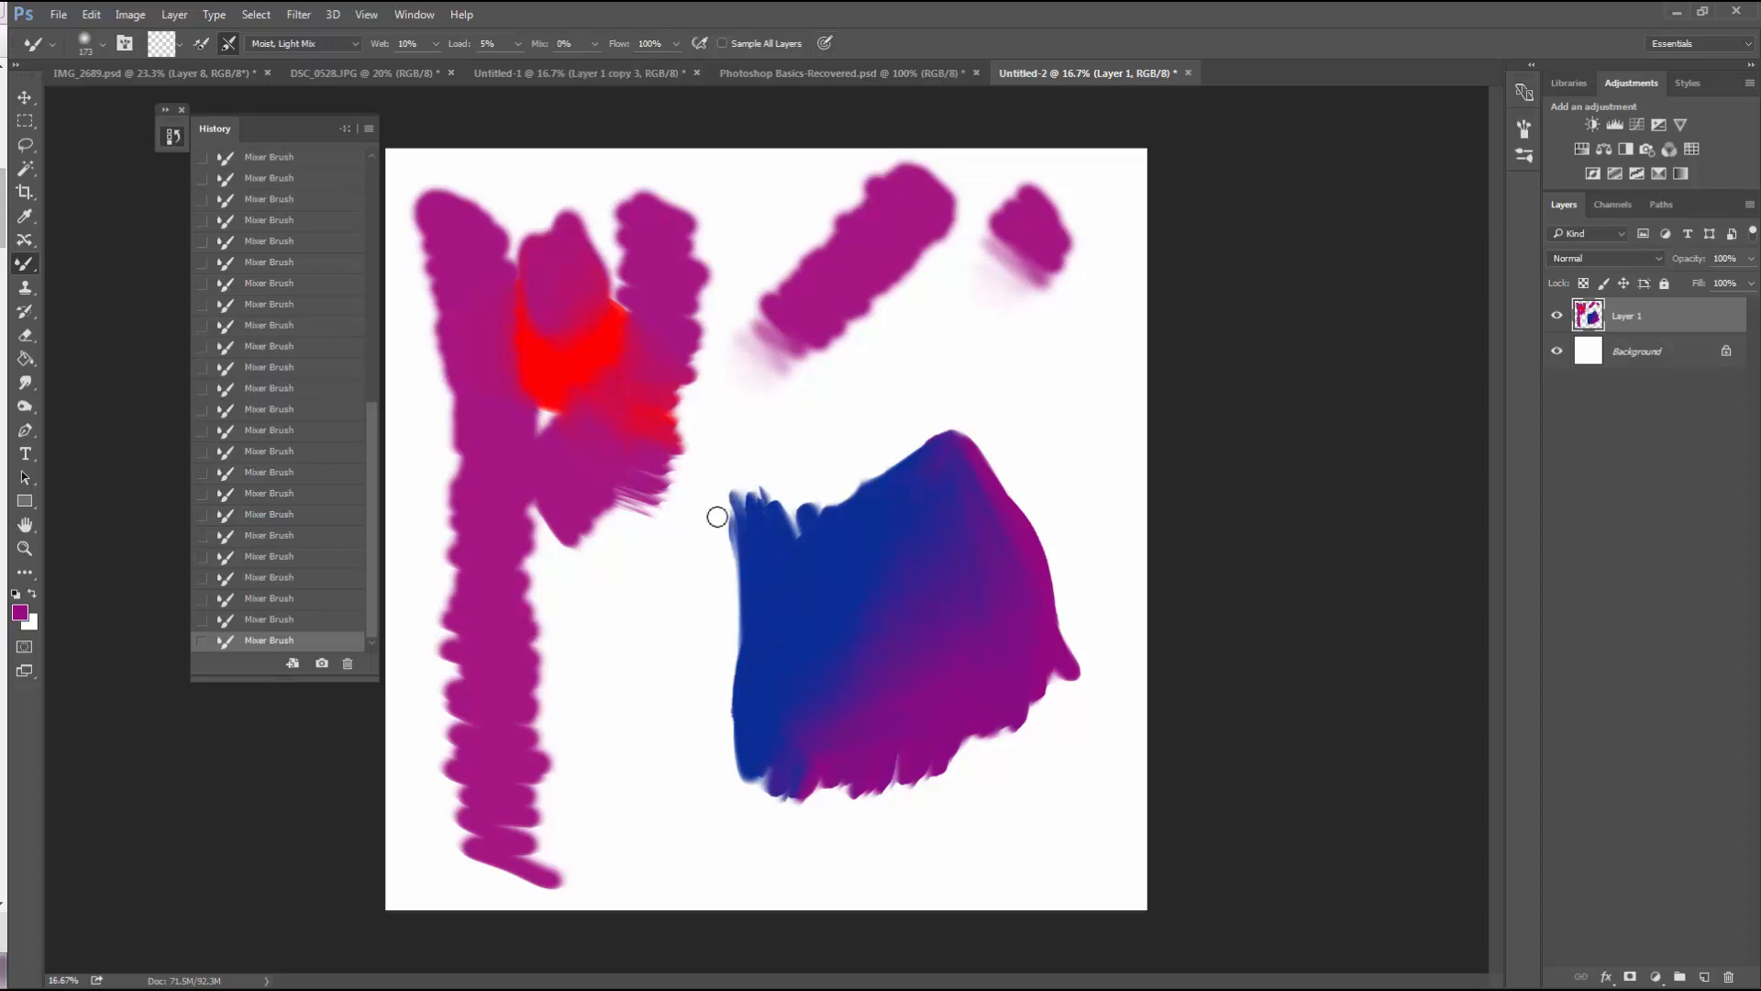
{"action": "left_click_drag", "start_coordinate": [801, 449], "coordinate": [839, 498]}
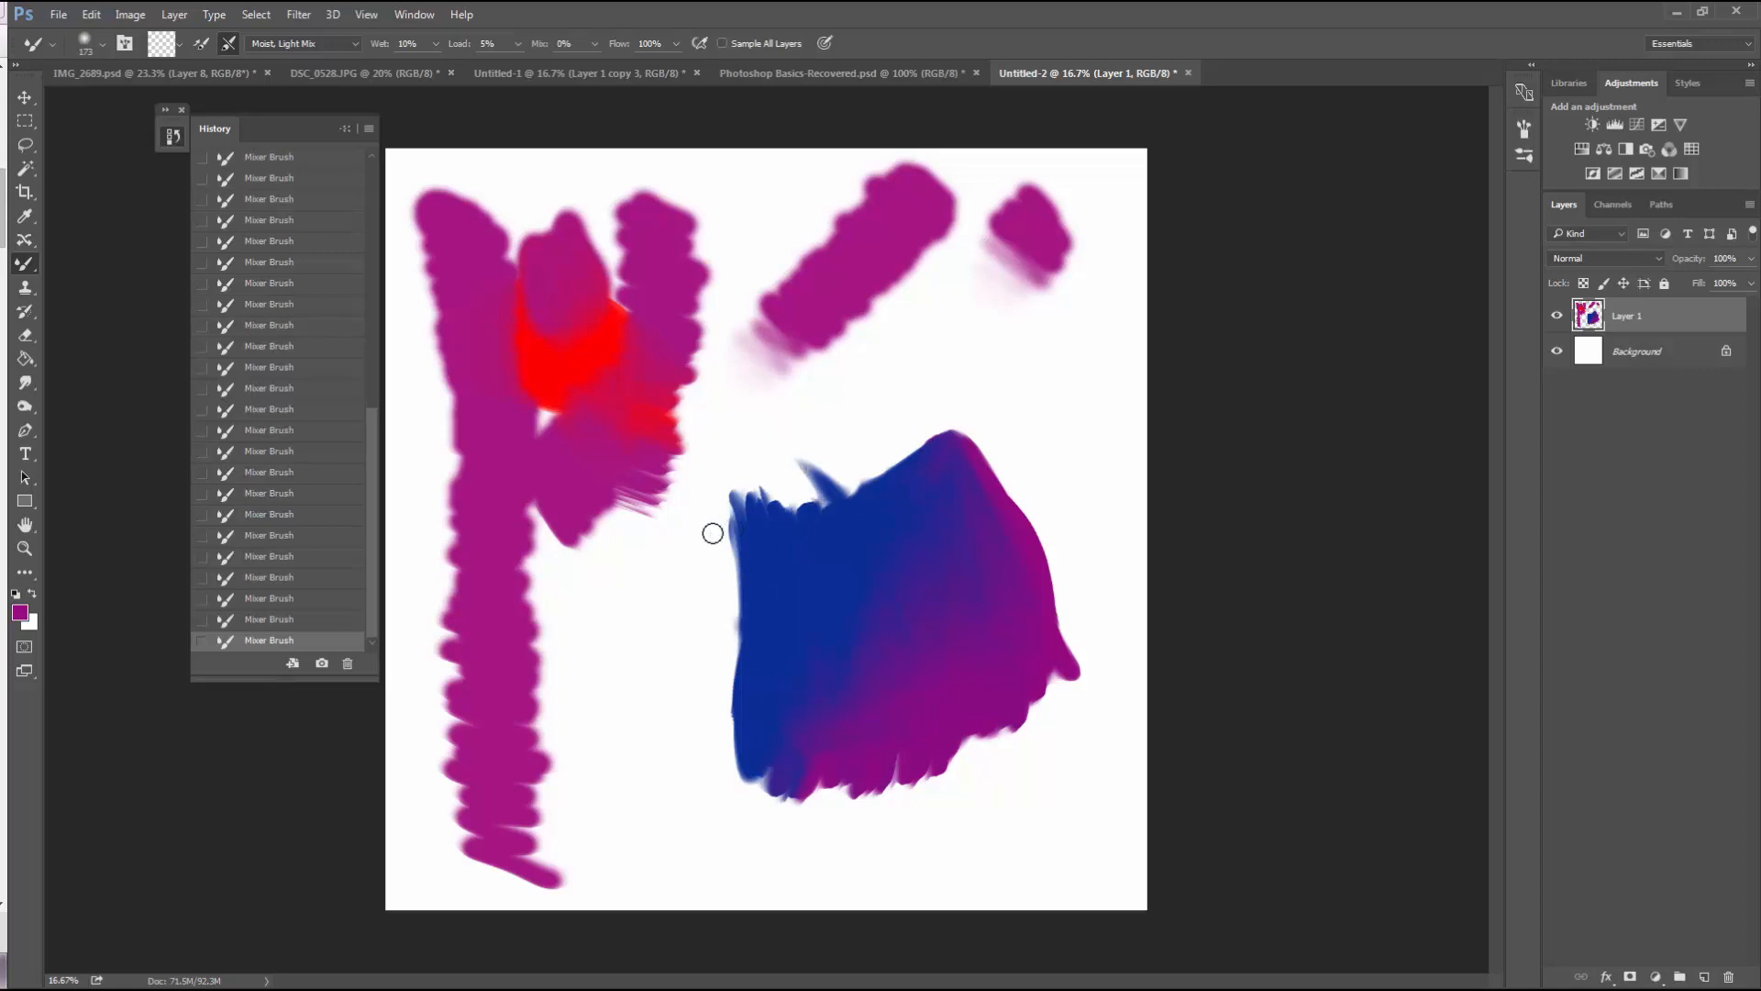